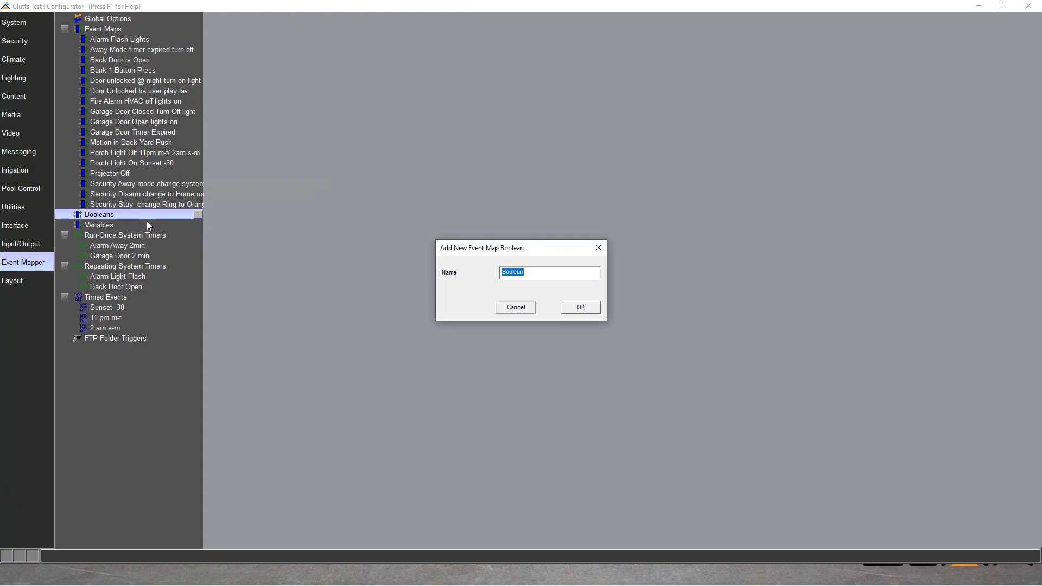
Step: Name the new event map boolean "Porch Stay ON" and create it
{"action": "type", "text": "Porch Stay ON"}
{"action": "key", "text": "Return"}
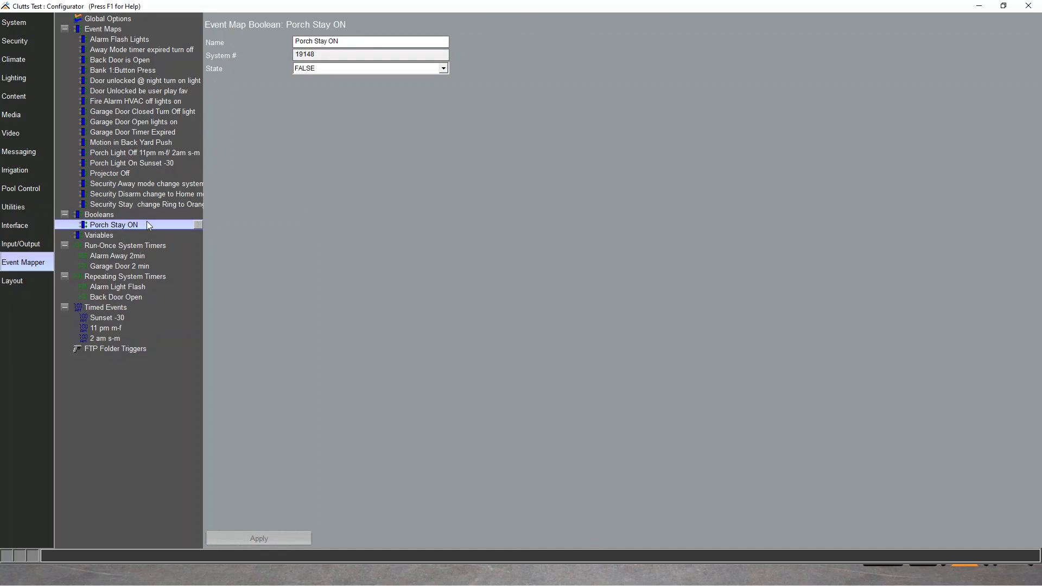
Step: Add a Variables command to the "Porch Light On Sunset -30" event map that sets the Porch Stay ON state to True
{"action": "left_click", "coordinate": [181, 164]}
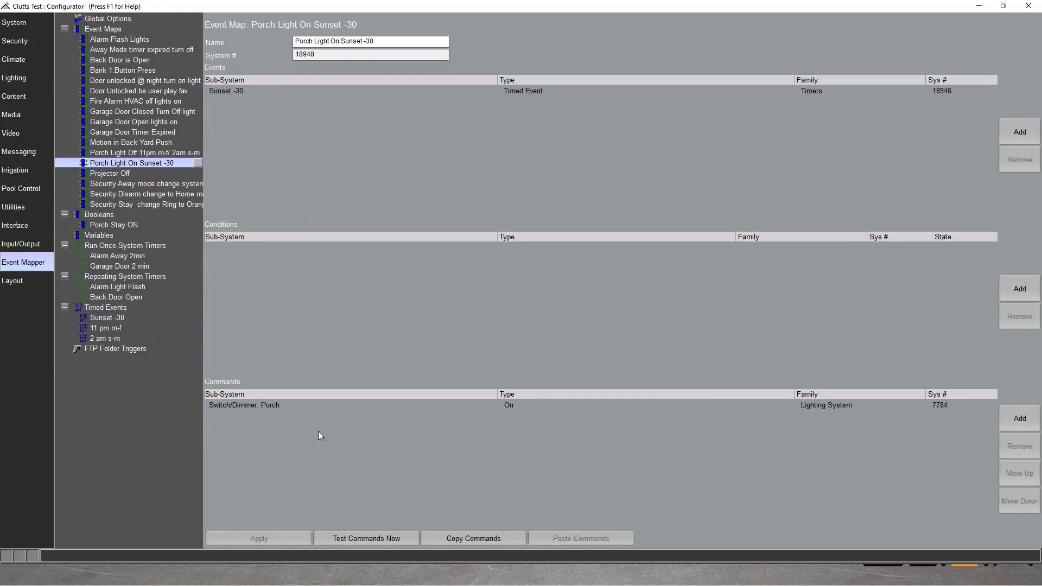
{"action": "left_click", "coordinate": [1018, 421]}
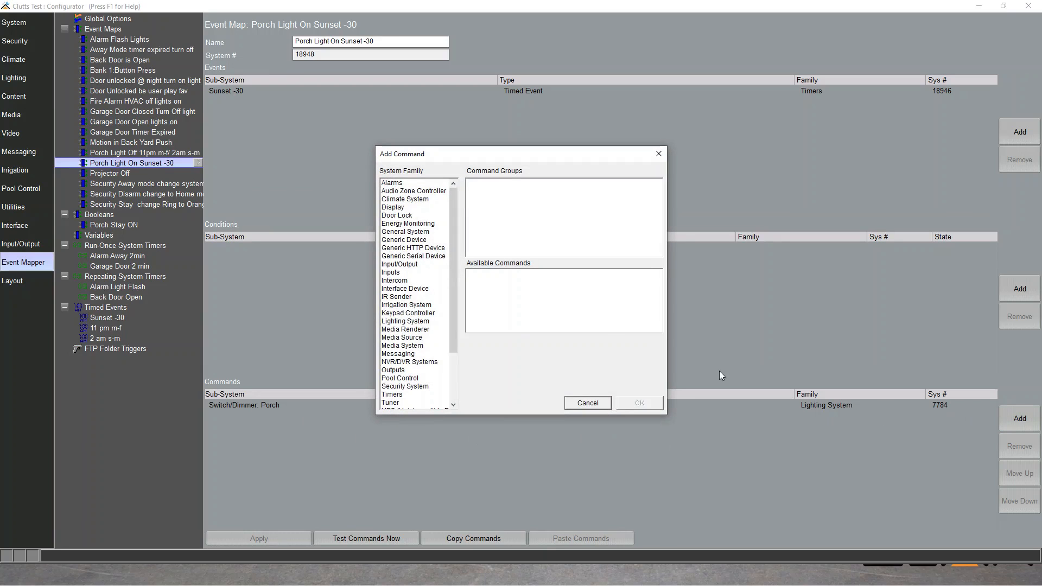
{"action": "scroll", "coordinate": [434, 296], "scroll_direction": "down", "scroll_amount": 3}
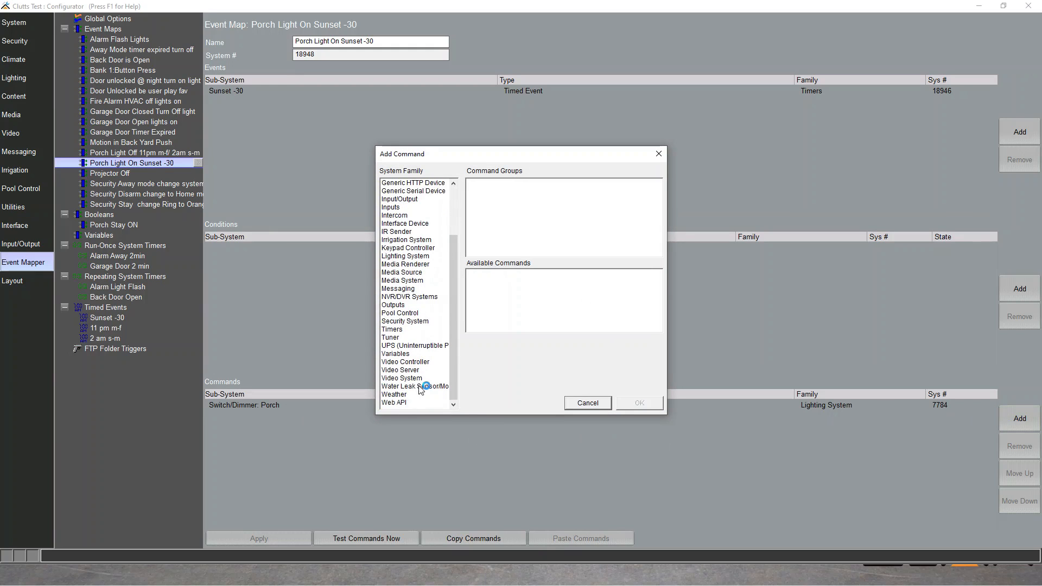
{"action": "left_click", "coordinate": [399, 355]}
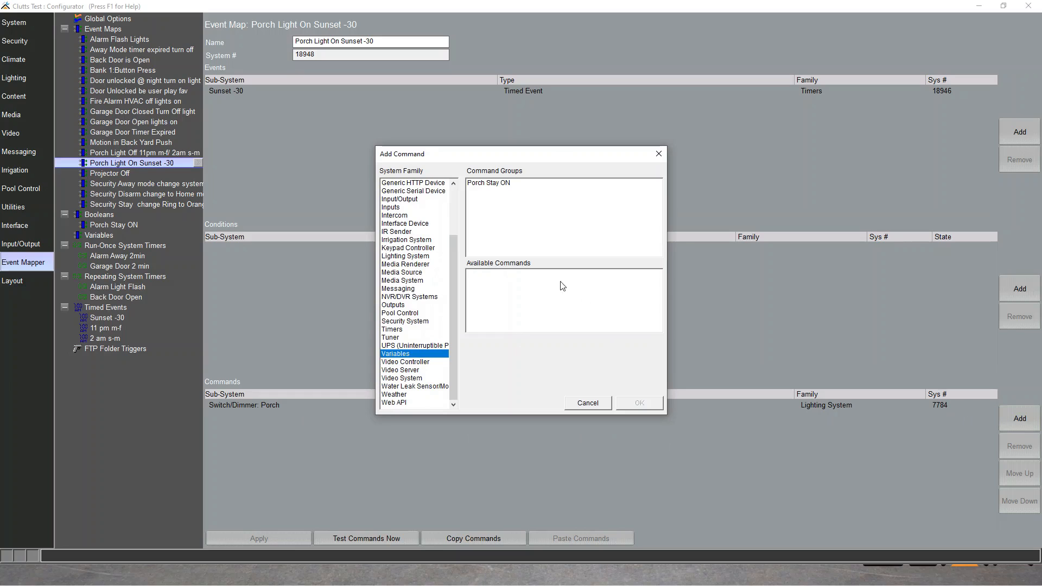
{"action": "left_click", "coordinate": [502, 184]}
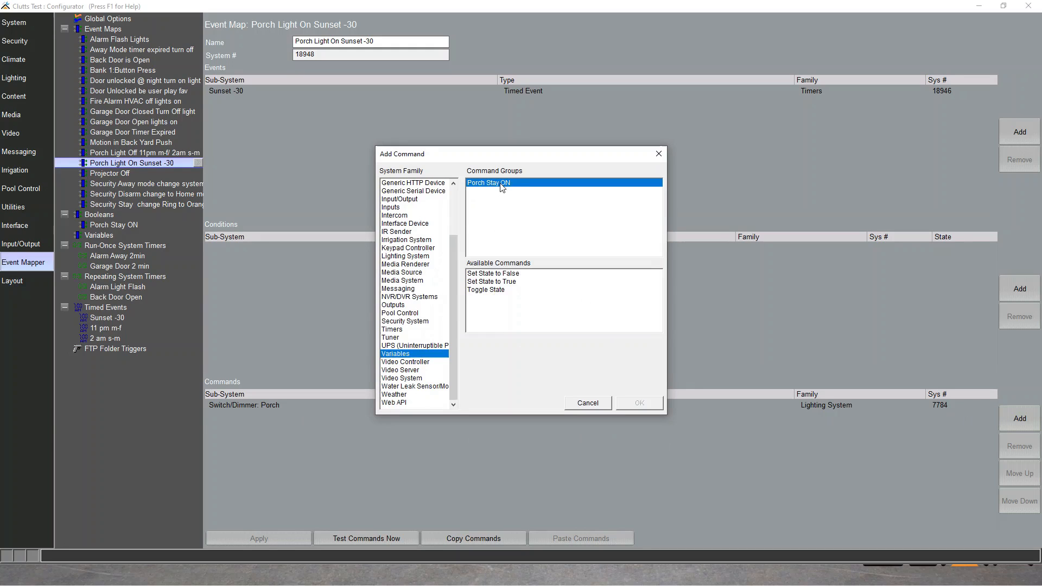
{"action": "left_click", "coordinate": [516, 283]}
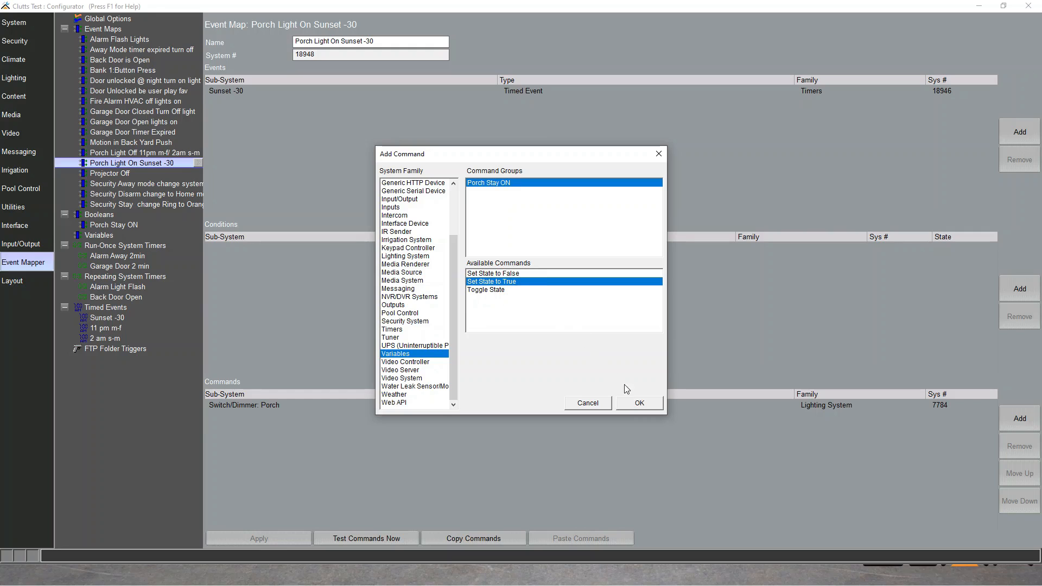
{"action": "left_click", "coordinate": [640, 403]}
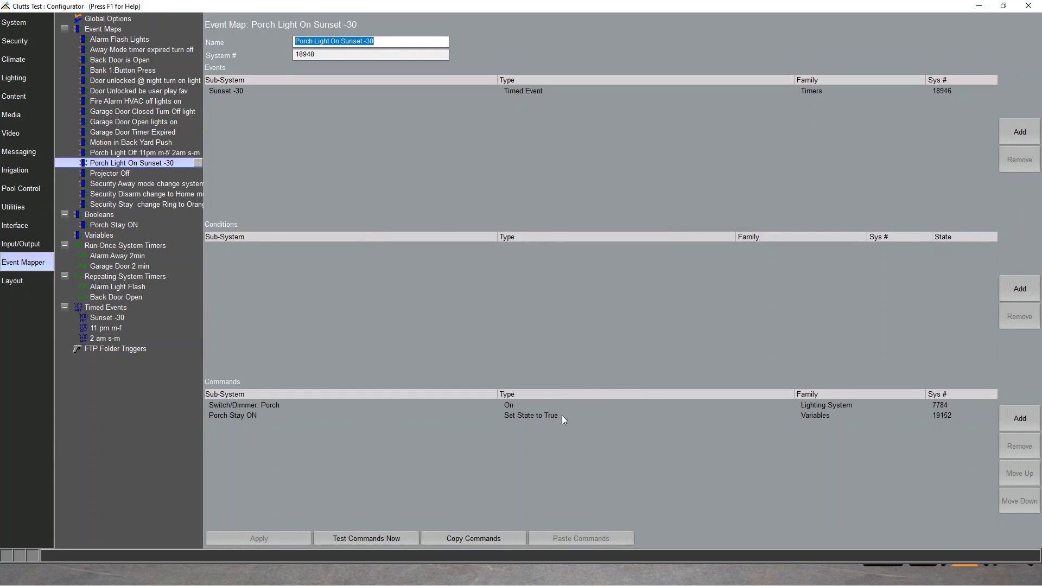
Step: Add a command to the "Porch Light Off 11pm m-f/ 2am s-m" event map that sets the Porch Stay ON state to False
{"action": "left_click", "coordinate": [142, 153]}
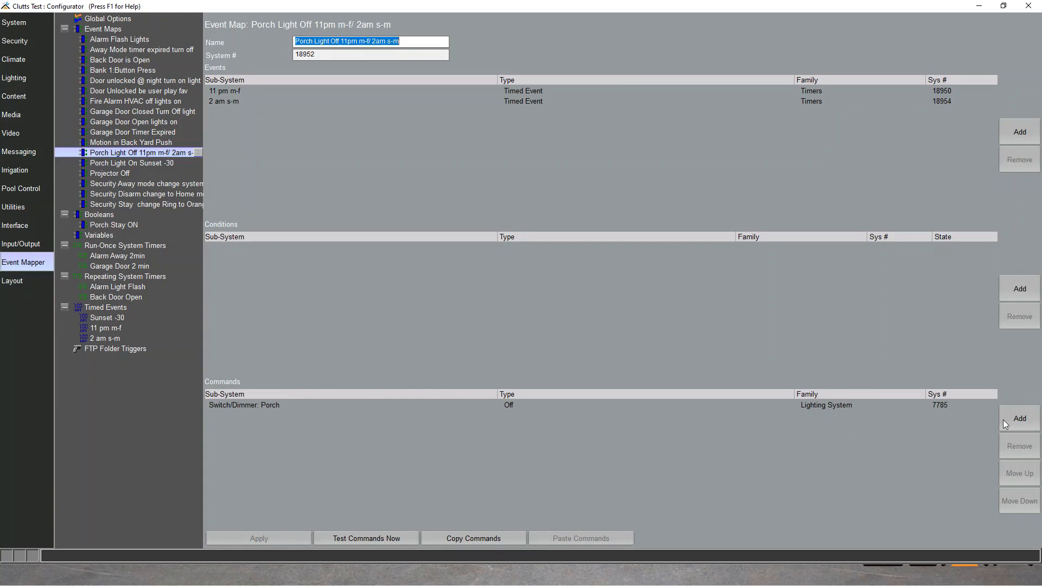
{"action": "left_click", "coordinate": [1016, 421]}
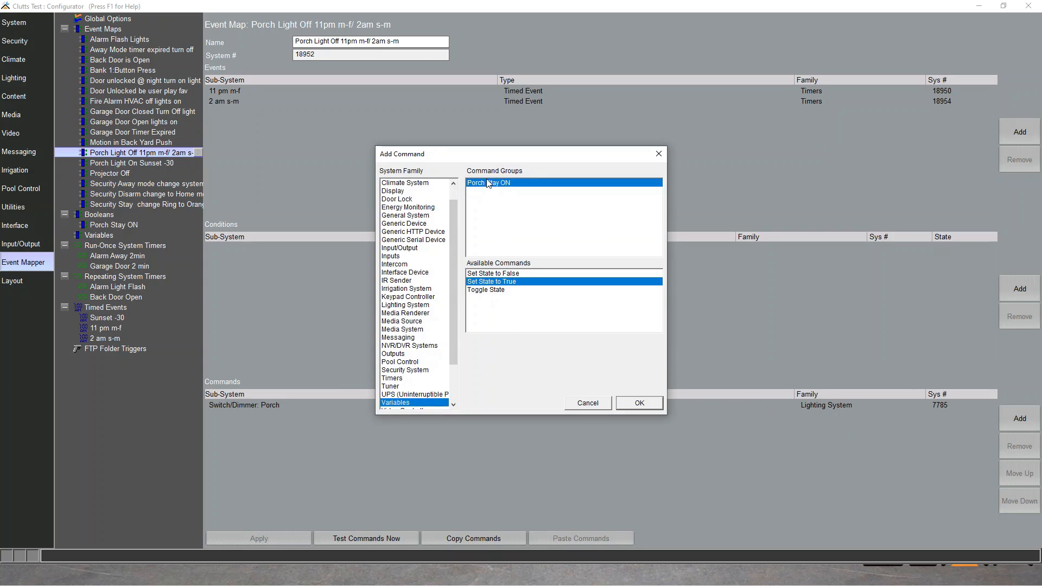
{"action": "left_click", "coordinate": [504, 274]}
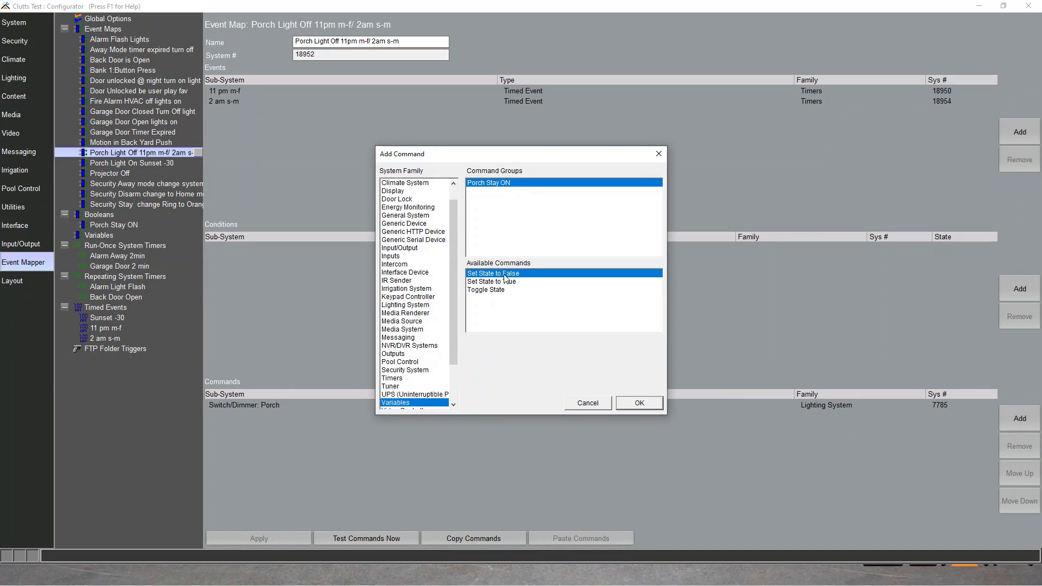
{"action": "left_click", "coordinate": [637, 403]}
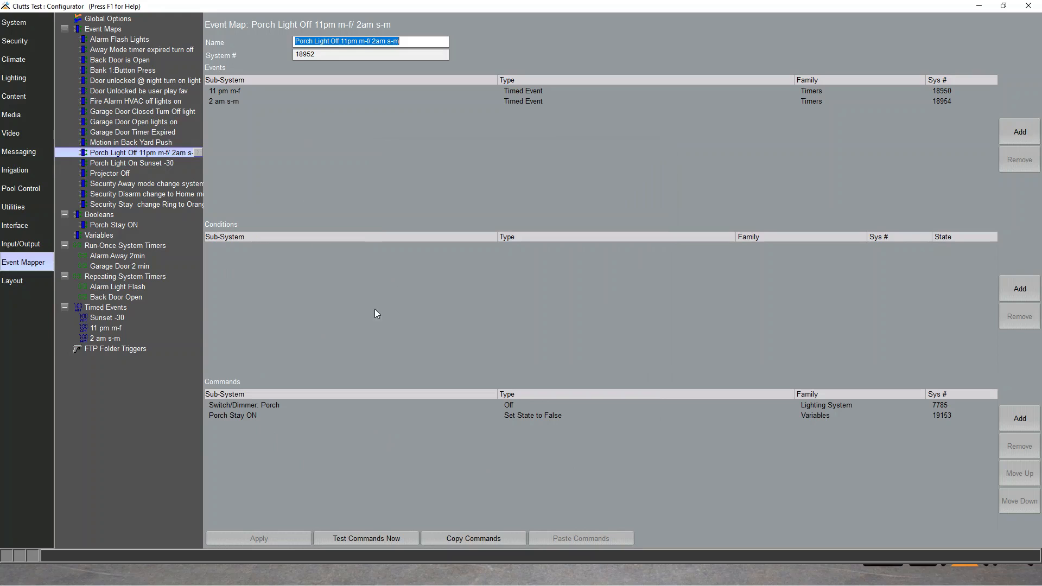
Step: Create a new event map named "Porch Light Stay On"
{"action": "right_click", "coordinate": [120, 34]}
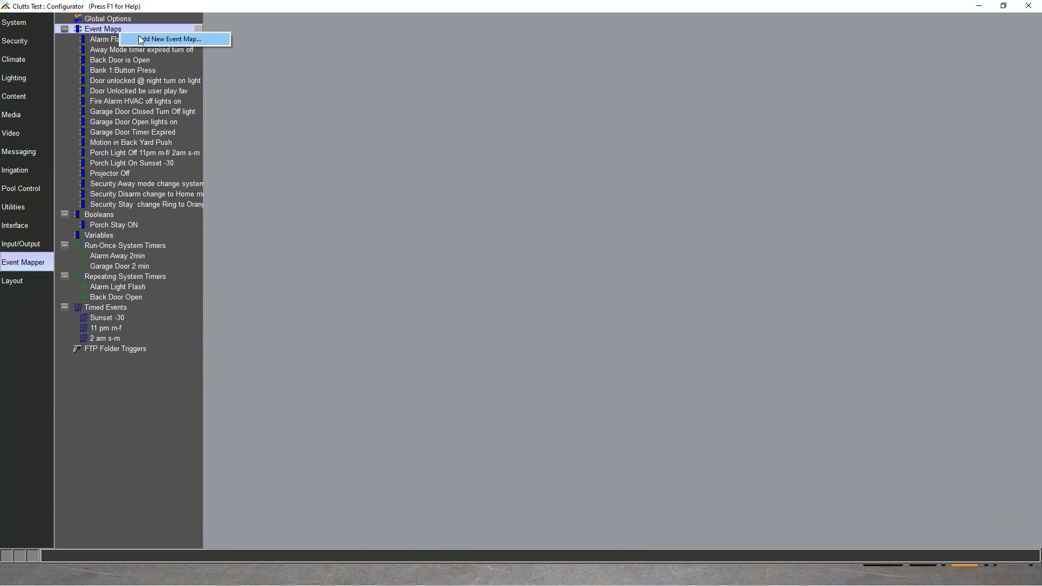
{"action": "left_click", "coordinate": [141, 39]}
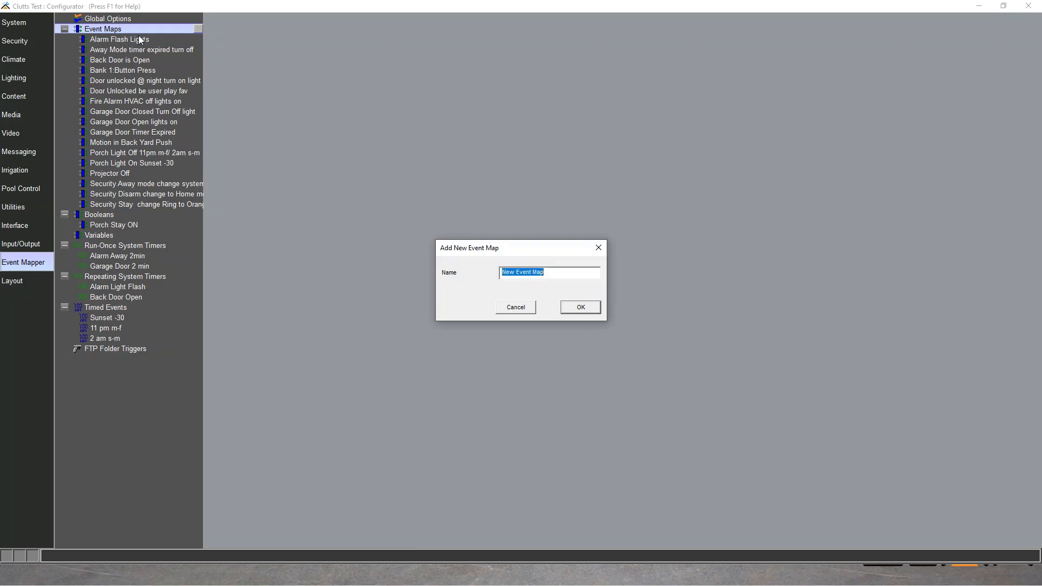
{"action": "type", "text": "Porch Light Stay On"}
{"action": "key", "text": "Return"}
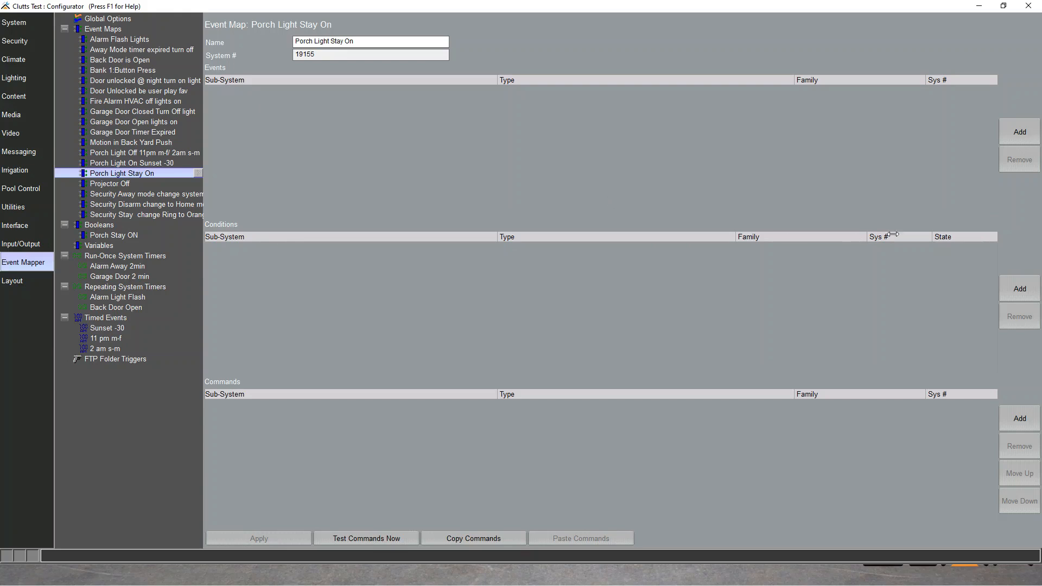
Step: Add the Lighting System event "Switch/Dimmer: Porch" Off as the trigger of the Porch Light Stay On event map
{"action": "left_click", "coordinate": [1020, 140]}
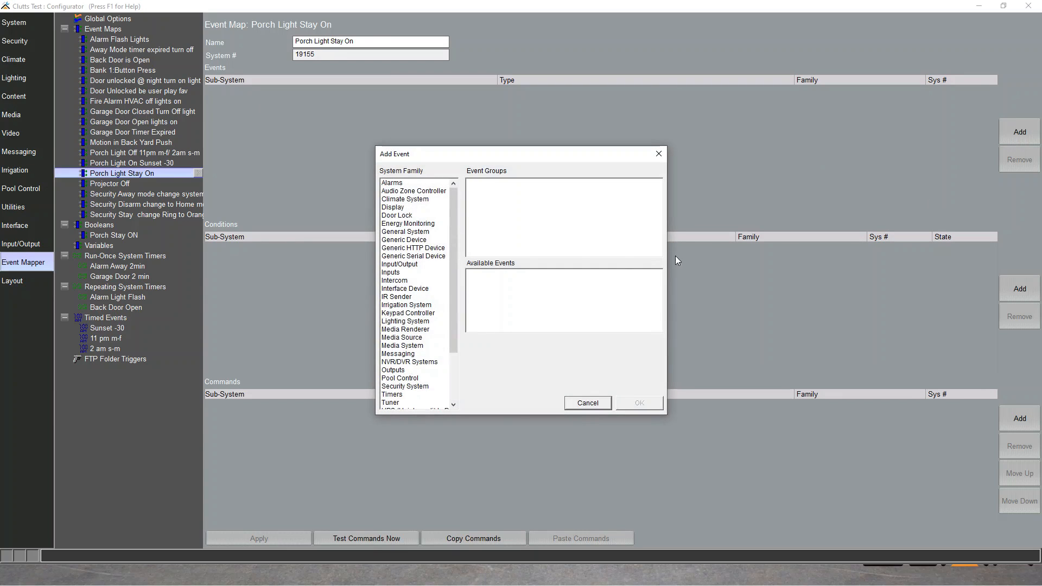
{"action": "left_click", "coordinate": [403, 324]}
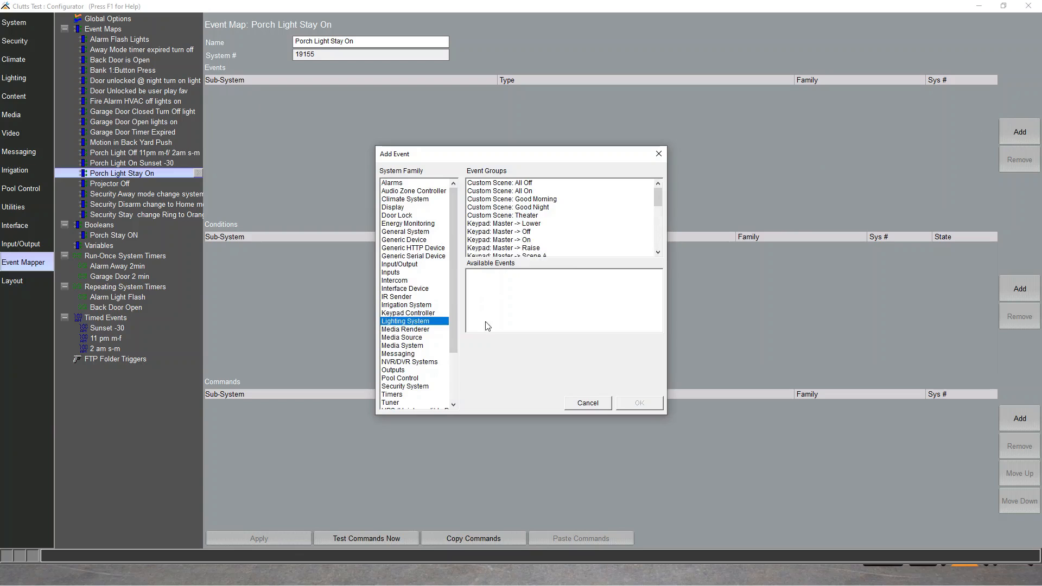
{"action": "scroll", "coordinate": [530, 191], "scroll_direction": "down", "scroll_amount": 3}
{"action": "scroll", "coordinate": [530, 191], "scroll_direction": "down", "scroll_amount": 3}
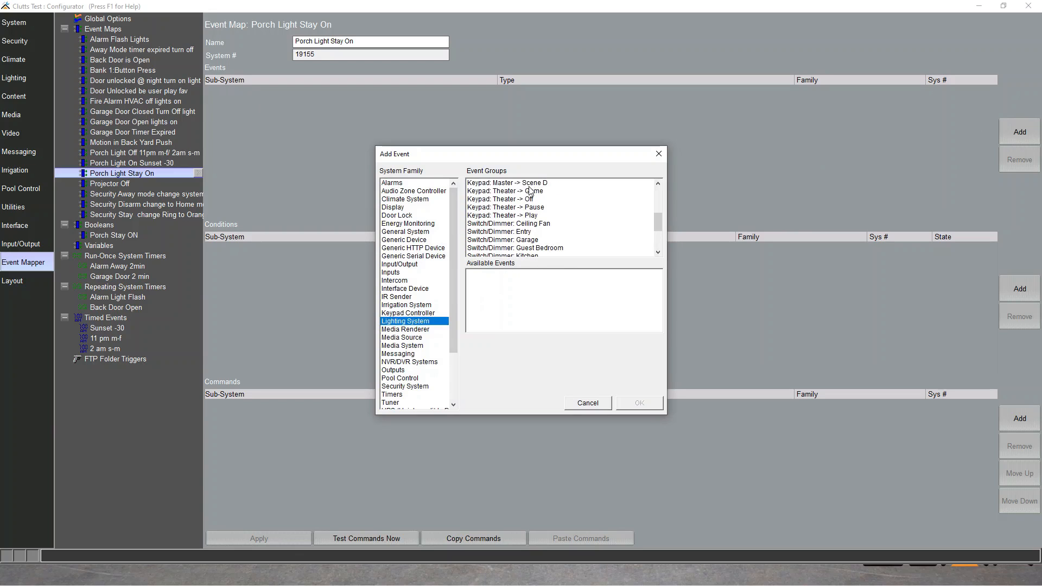
{"action": "scroll", "coordinate": [530, 190], "scroll_direction": "down", "scroll_amount": 1}
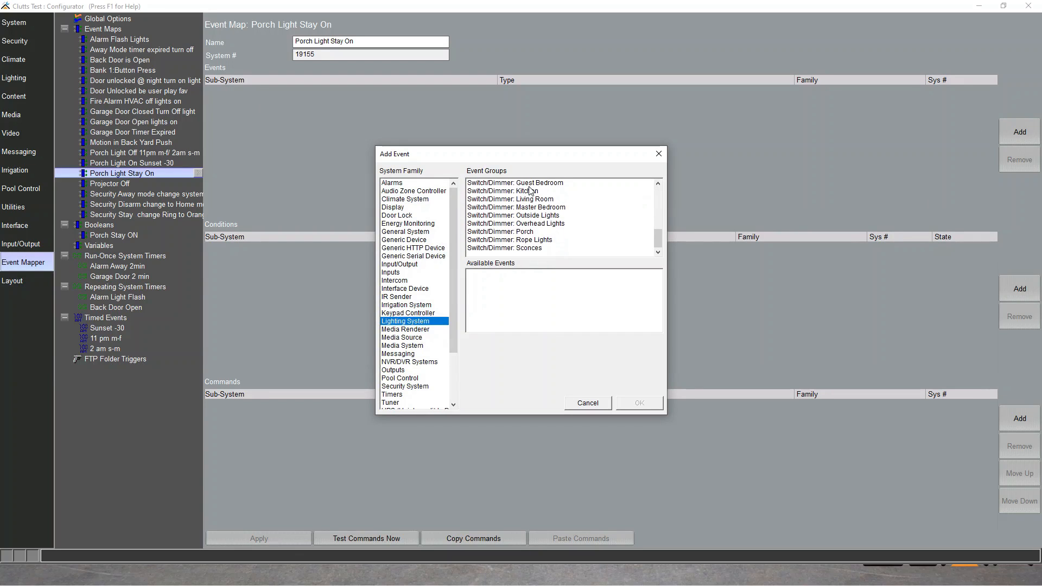
{"action": "left_click", "coordinate": [530, 234]}
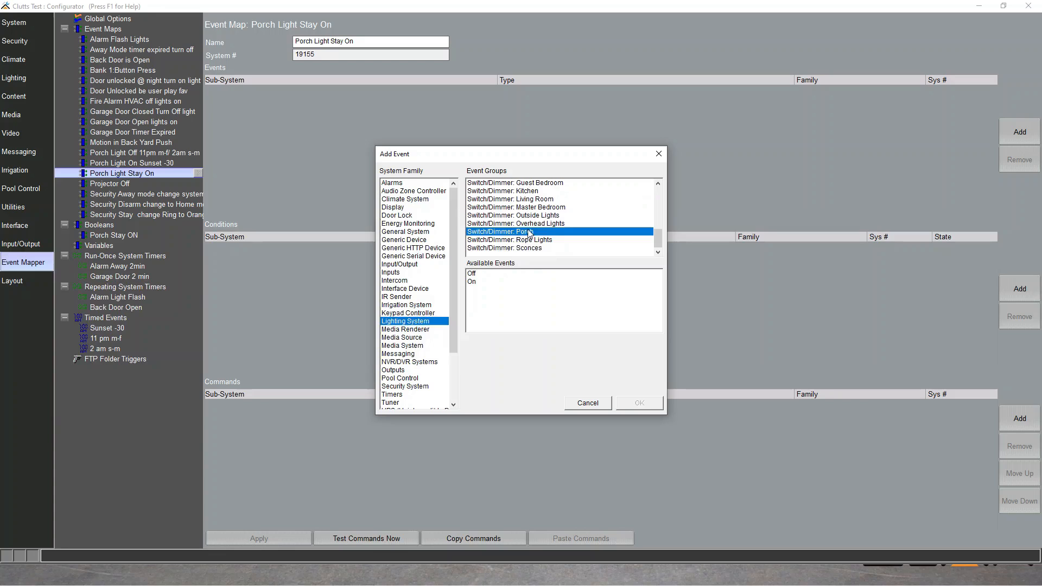
{"action": "left_click", "coordinate": [483, 276]}
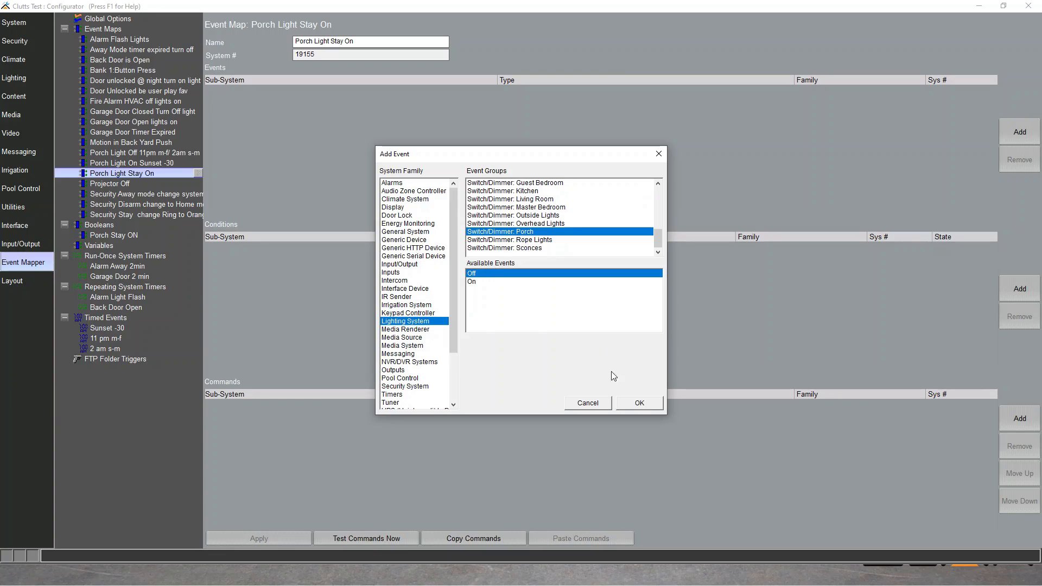
{"action": "left_click", "coordinate": [654, 409]}
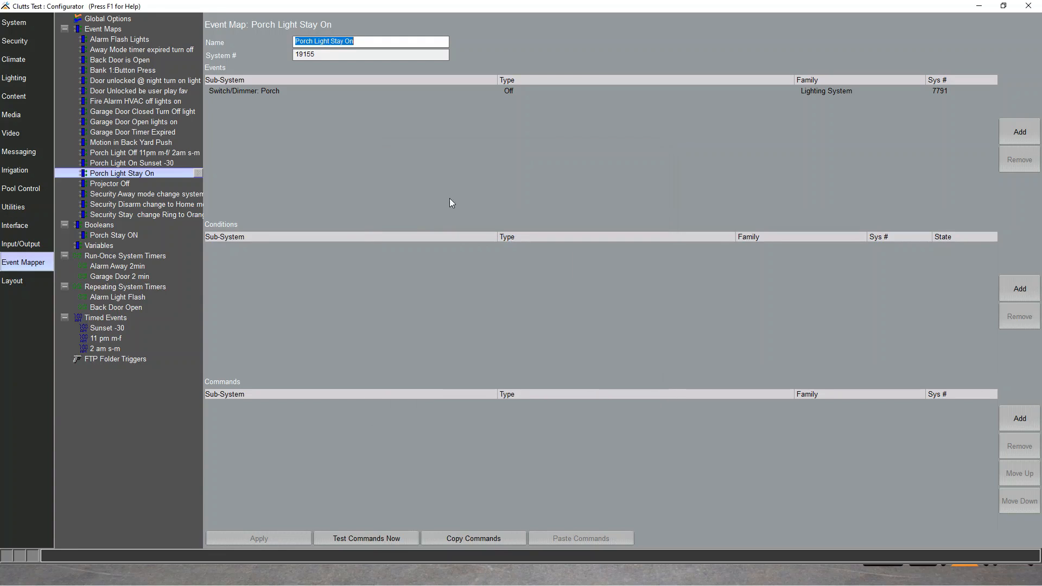
Step: Add a Variables condition to the Porch Light Stay On event map requiring the Porch Stay ON state to equal TRUE
{"action": "left_click", "coordinate": [1012, 288]}
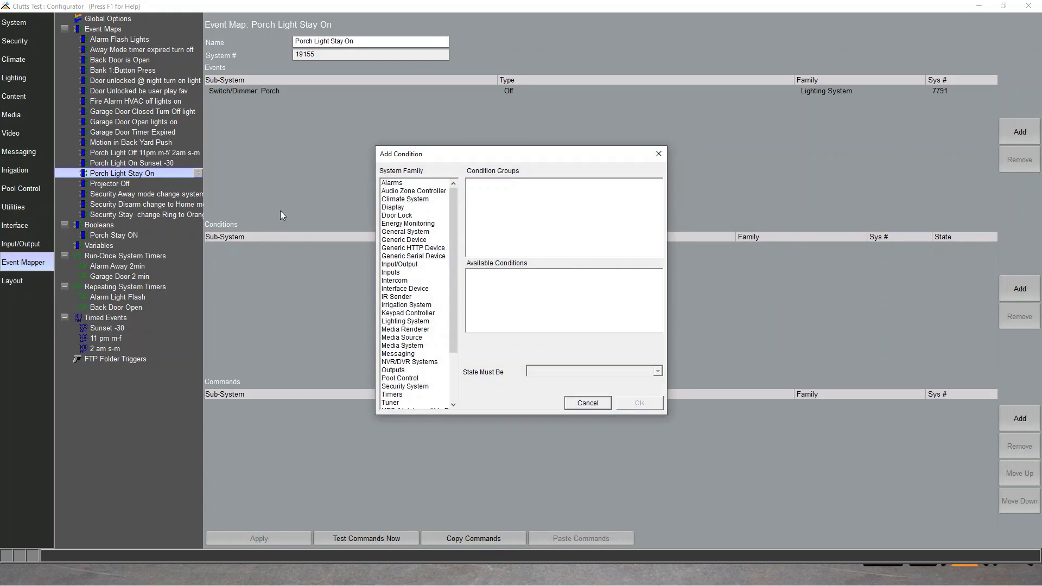
{"action": "scroll", "coordinate": [442, 371], "scroll_direction": "down", "scroll_amount": 2}
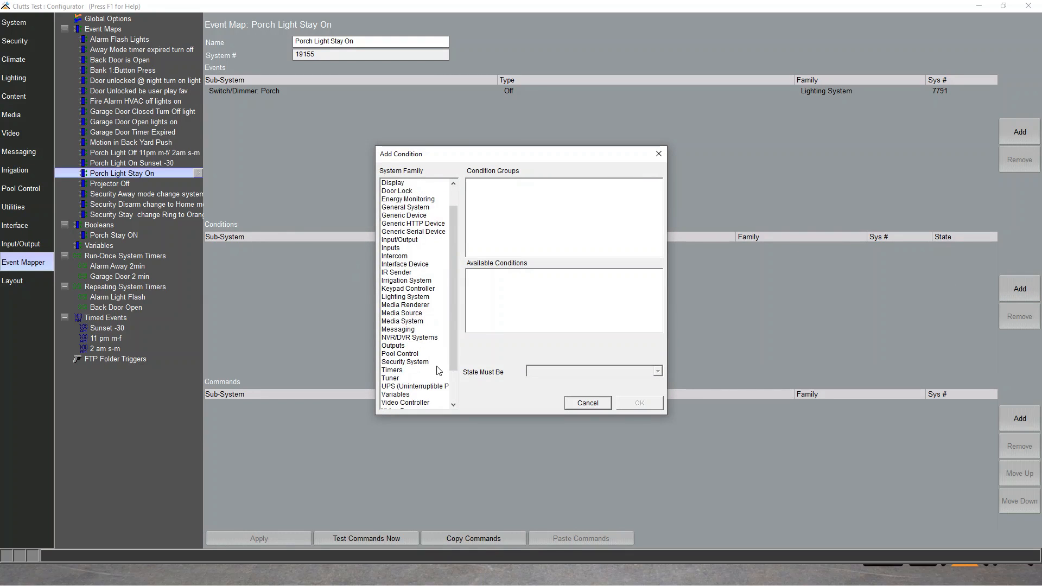
{"action": "left_click", "coordinate": [404, 369]}
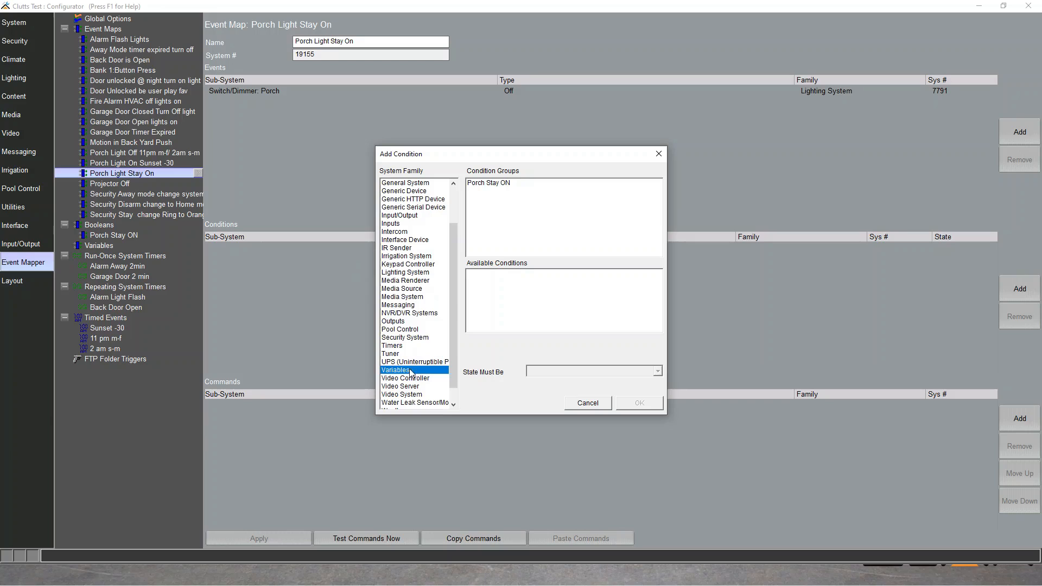
{"action": "left_click", "coordinate": [502, 185]}
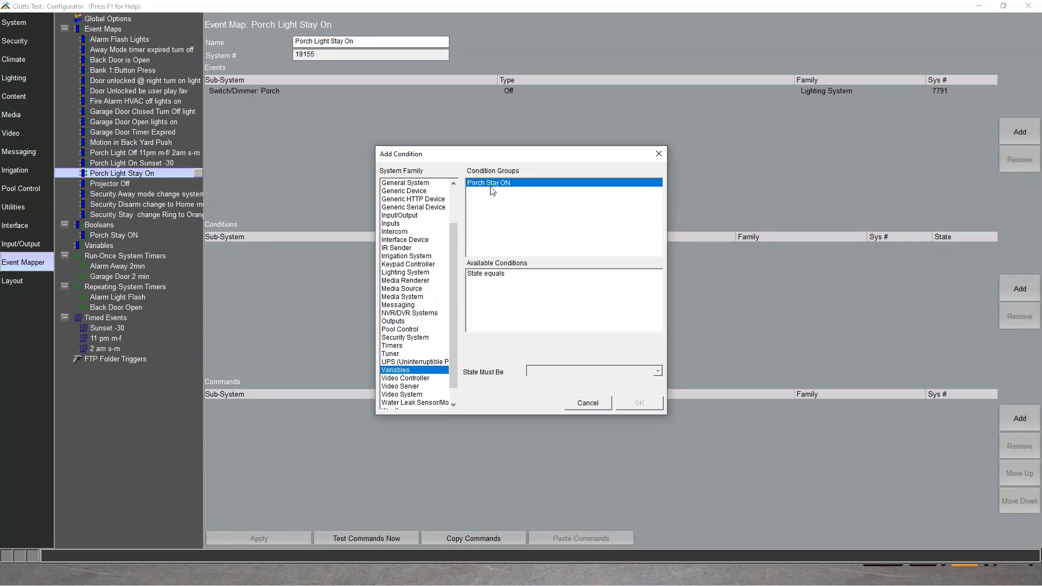
{"action": "left_click", "coordinate": [492, 277]}
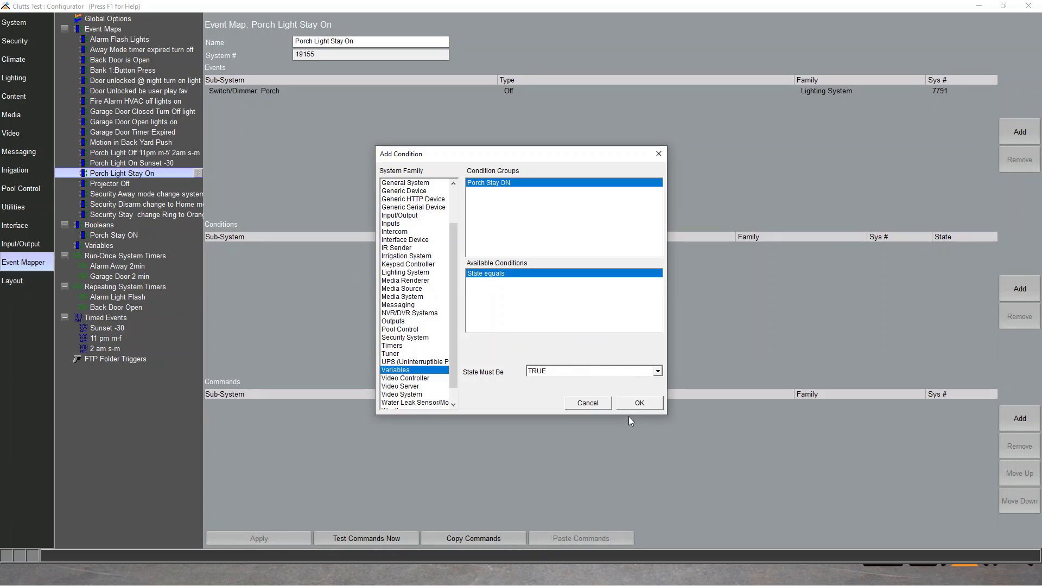
{"action": "left_click", "coordinate": [640, 405]}
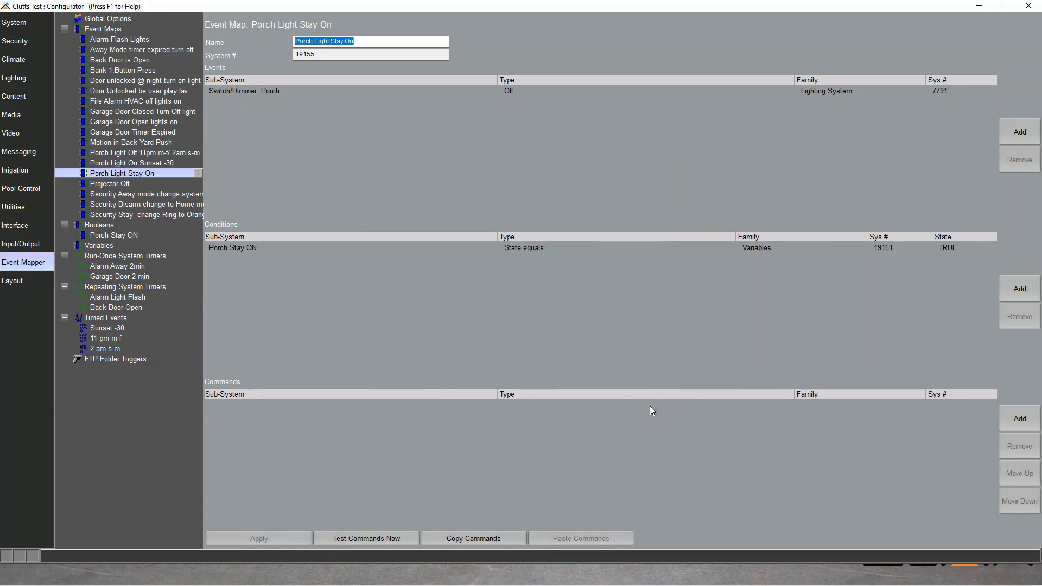
Step: Add the Lighting System command "Switch/Dimmer: Porch" On to the Porch Light Stay On event map
{"action": "left_click", "coordinate": [1011, 424]}
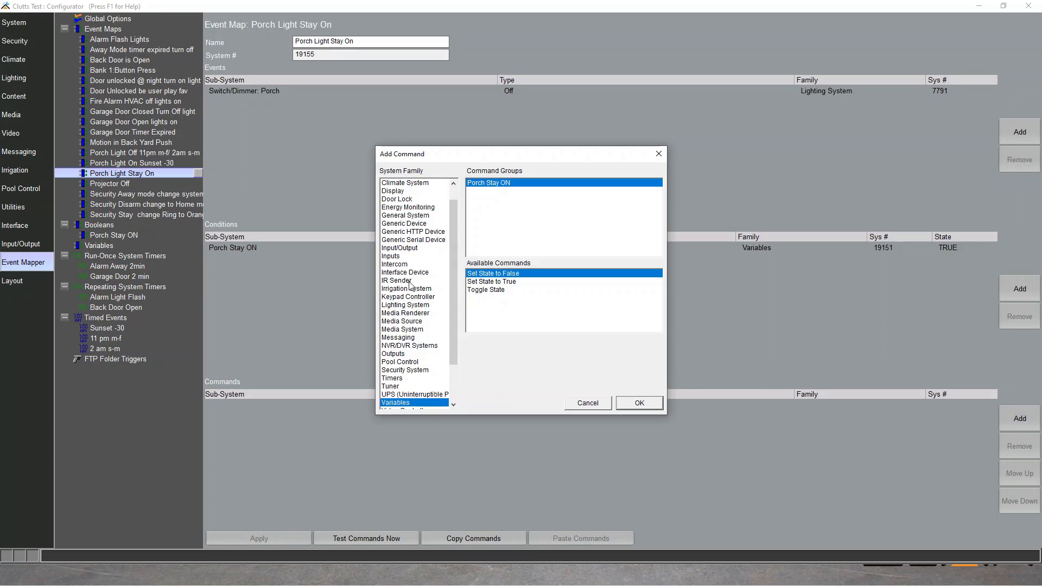
{"action": "left_click", "coordinate": [406, 305]}
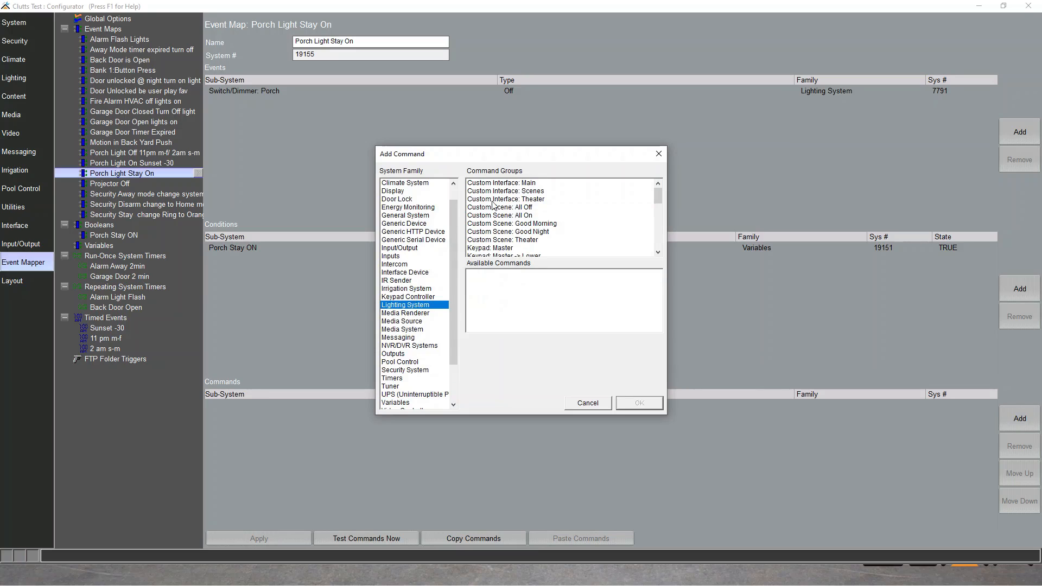
{"action": "scroll", "coordinate": [514, 207], "scroll_direction": "down", "scroll_amount": 10}
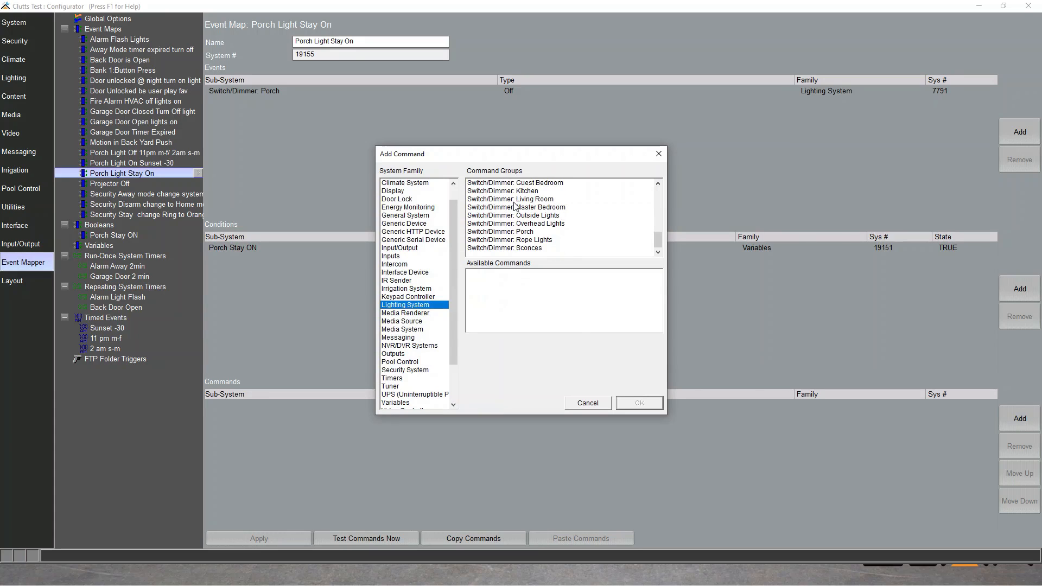
{"action": "scroll", "coordinate": [514, 206], "scroll_direction": "up", "scroll_amount": 3}
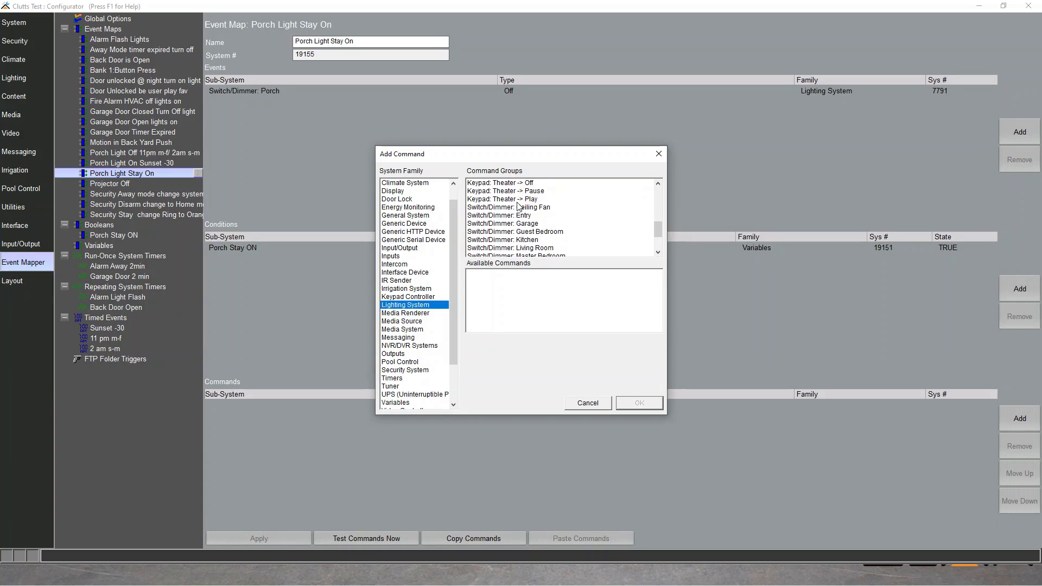
{"action": "scroll", "coordinate": [528, 235], "scroll_direction": "down", "scroll_amount": 1}
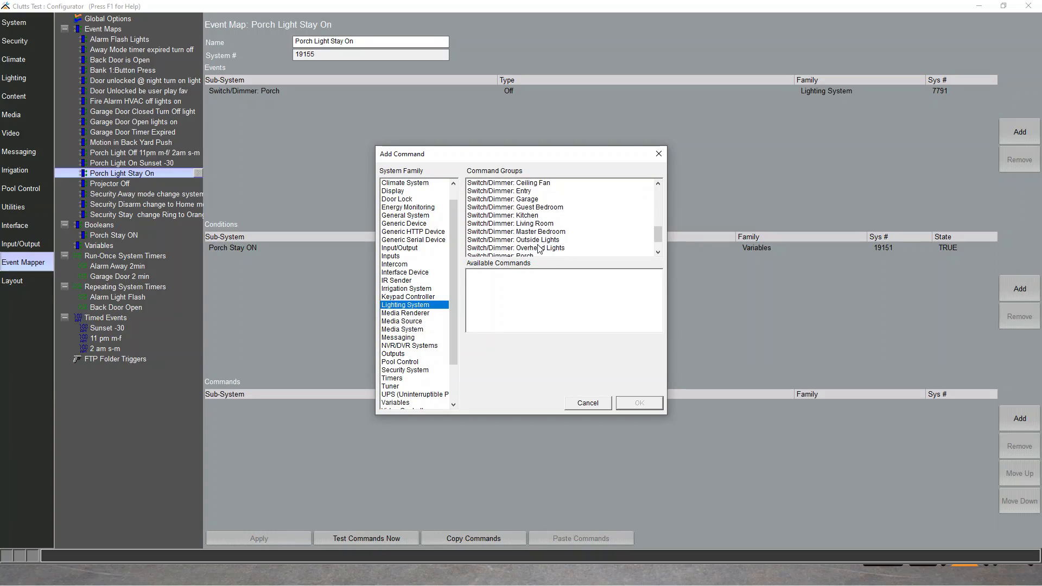
{"action": "scroll", "coordinate": [537, 245], "scroll_direction": "down", "scroll_amount": 1}
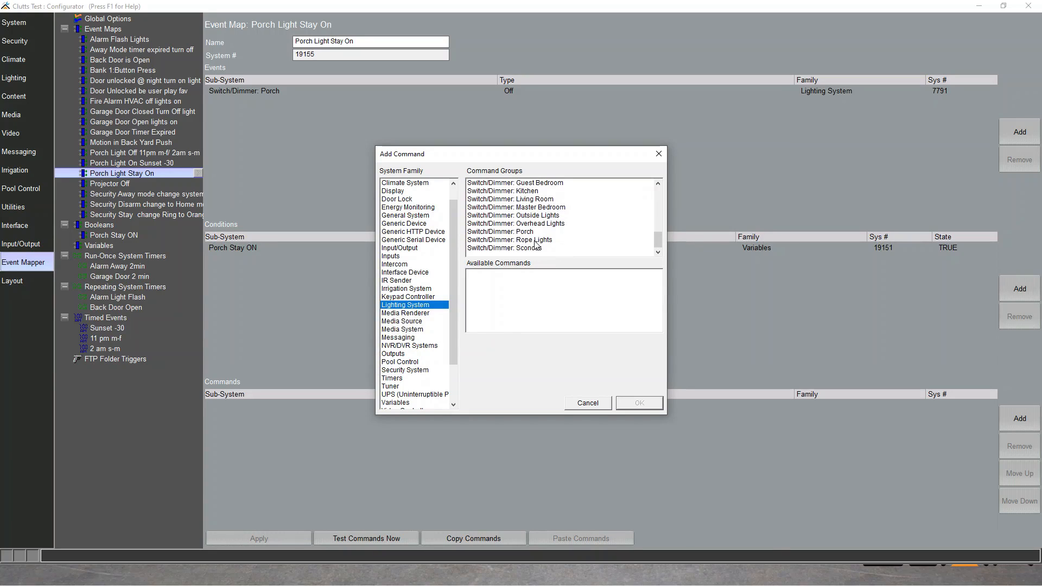
{"action": "left_click", "coordinate": [532, 232]}
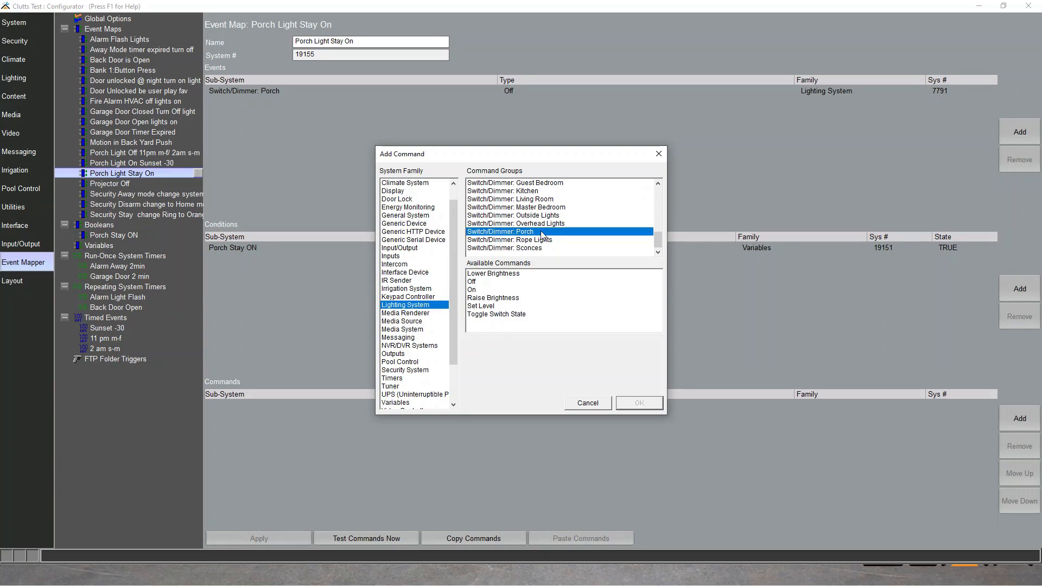
{"action": "left_click", "coordinate": [481, 289]}
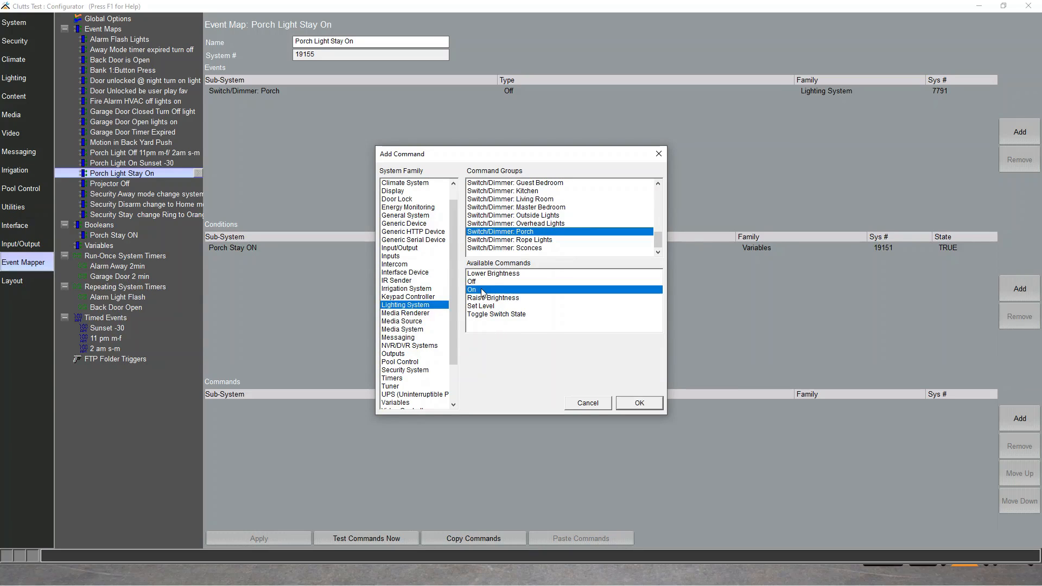
{"action": "left_click", "coordinate": [640, 403]}
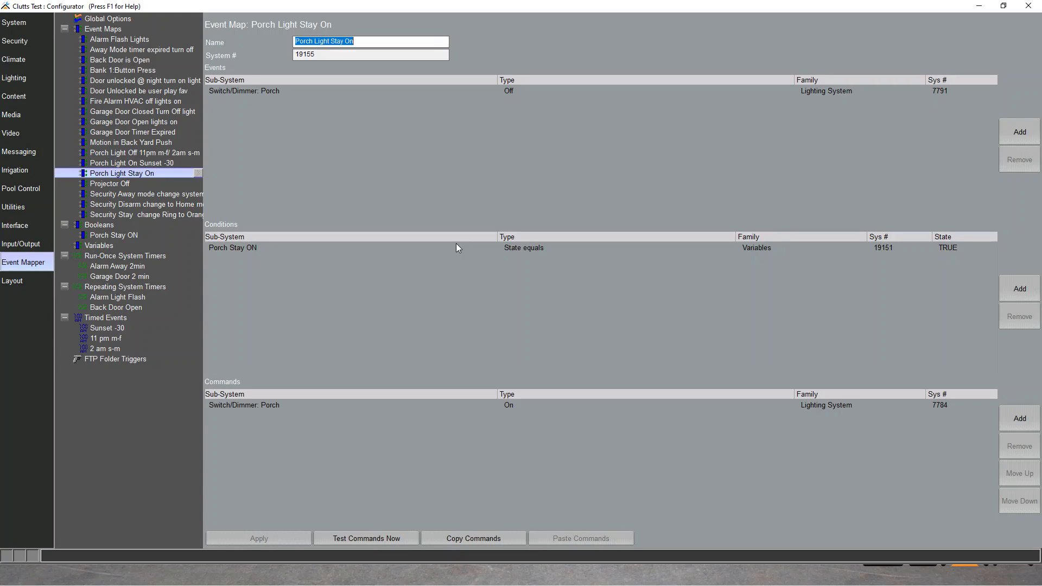
Step: Create a new event map variable named "Ceiling Fan"
{"action": "right_click", "coordinate": [111, 248]}
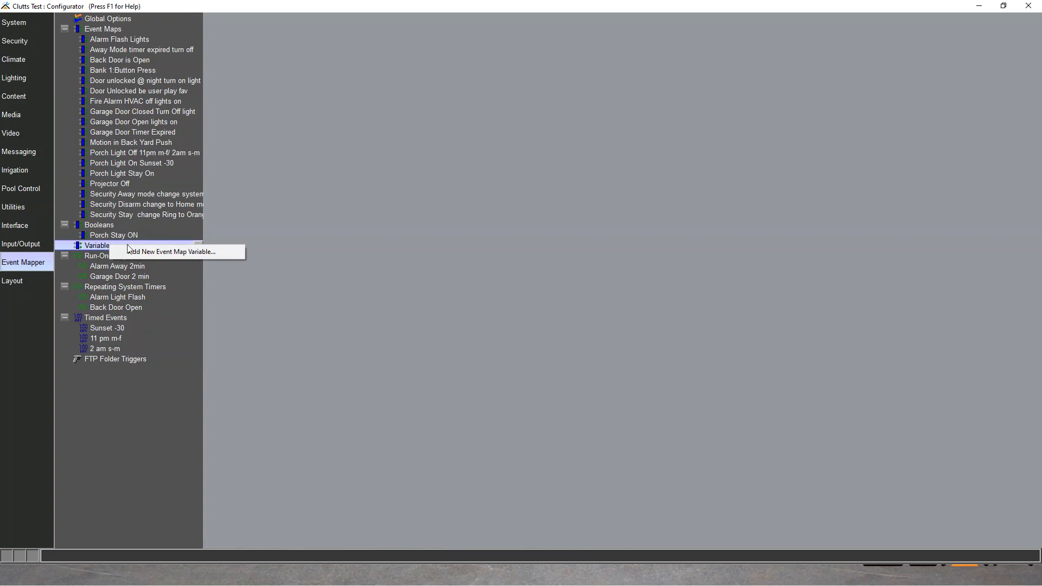
{"action": "left_click", "coordinate": [145, 253]}
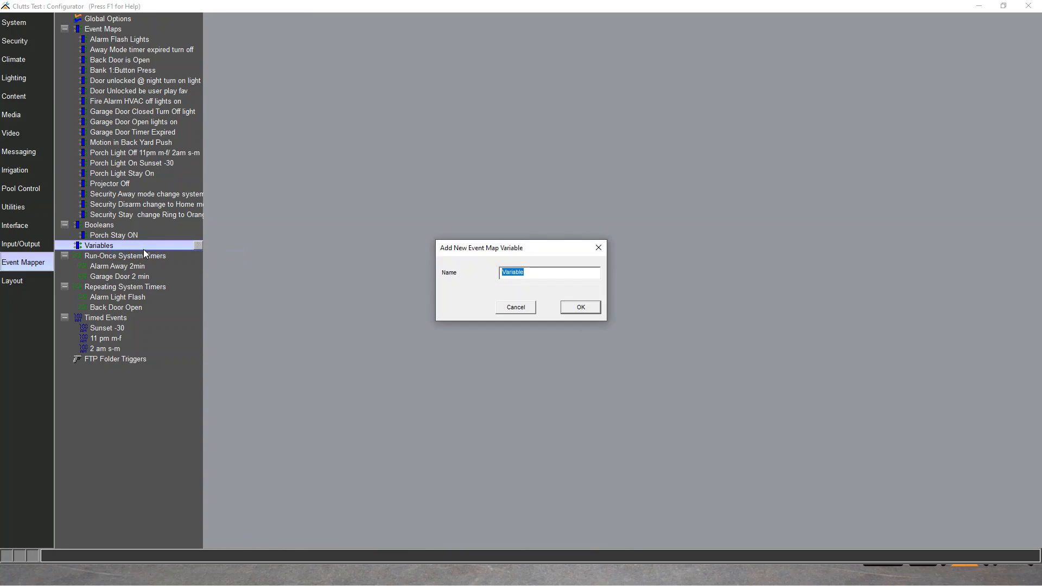
{"action": "type", "text": "Cell"}
{"action": "type", "text": "ing"}
{"action": "type", "text": " Fan"}
{"action": "key", "text": "Return"}
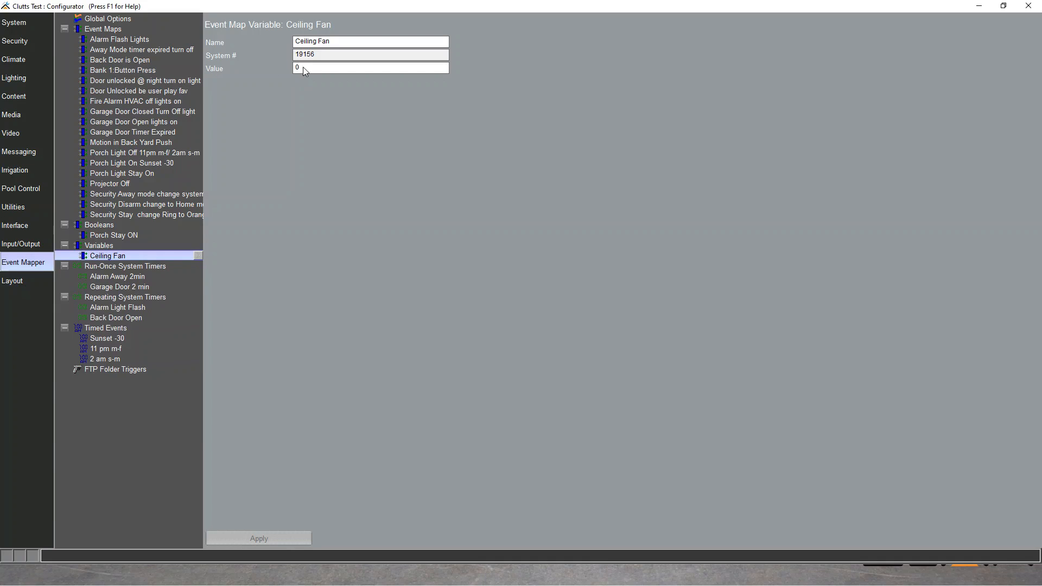
Step: Create a new event map named "Ceiling Fan Button Set Vari 3-1"
{"action": "right_click", "coordinate": [115, 28]}
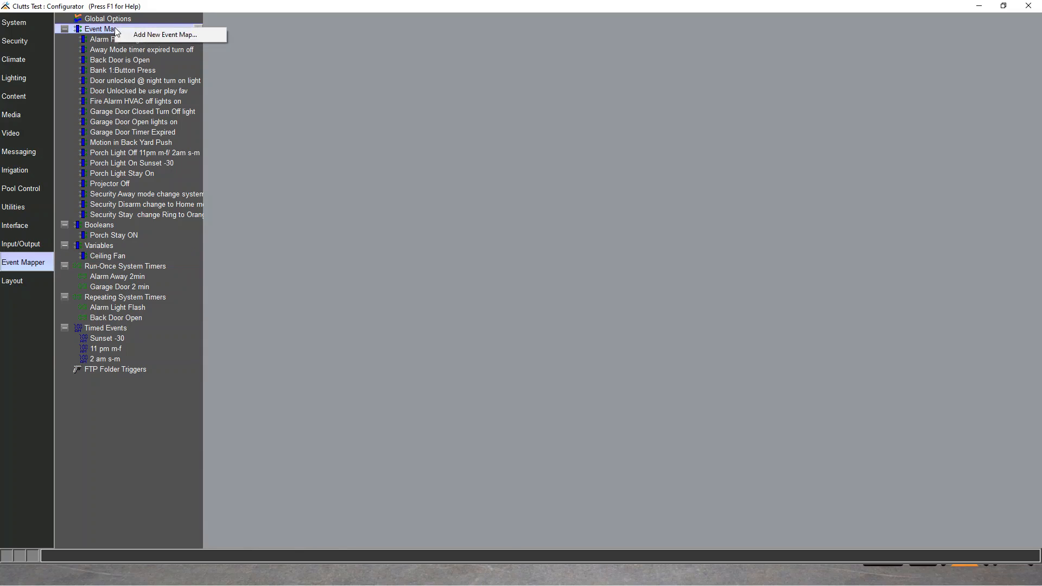
{"action": "left_click", "coordinate": [144, 34]}
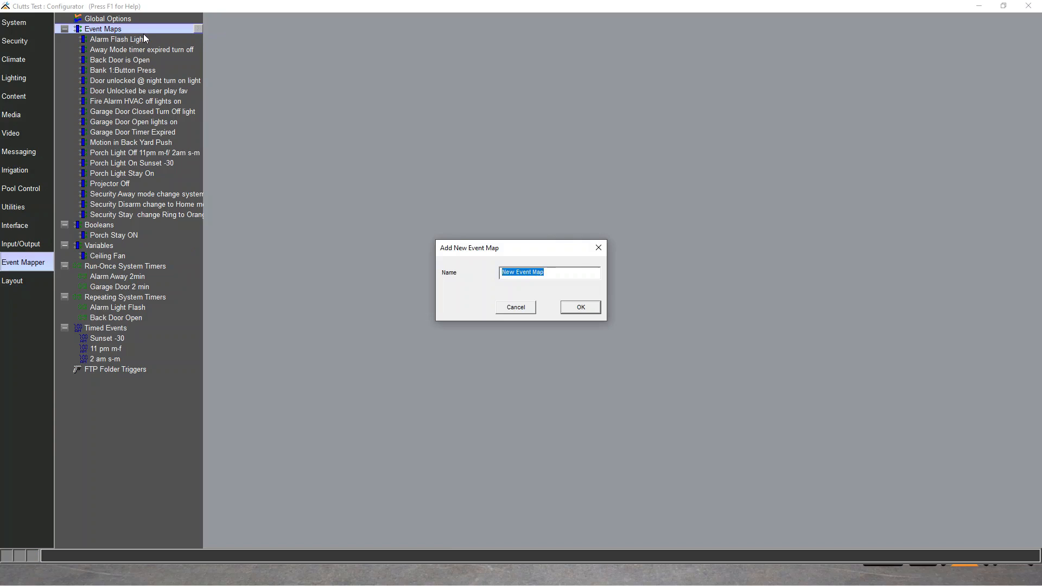
{"action": "type", "text": "Ceil"}
{"action": "type", "text": "ing"}
{"action": "type", "text": " Fan Button "}
{"action": "type", "text": "Set VA"}
{"action": "type", "text": "ri"}
{"action": "key", "text": "BackSpace"}
{"action": "key", "text": "BackSpace"}
{"action": "key", "text": "BackSpace"}
{"action": "type", "text": "a"}
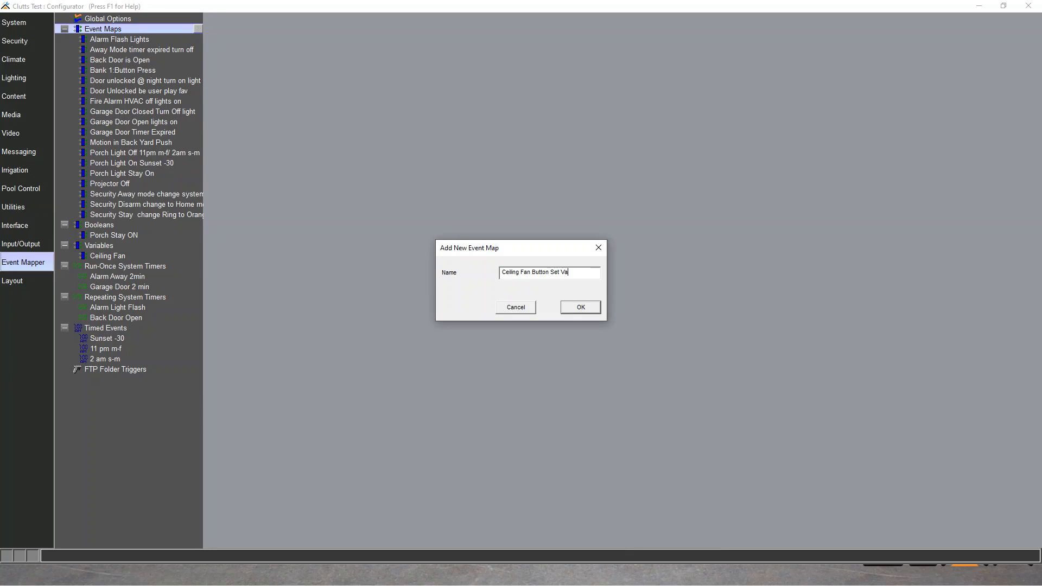
{"action": "type", "text": "ri 3-1"}
{"action": "left_click", "coordinate": [579, 308]}
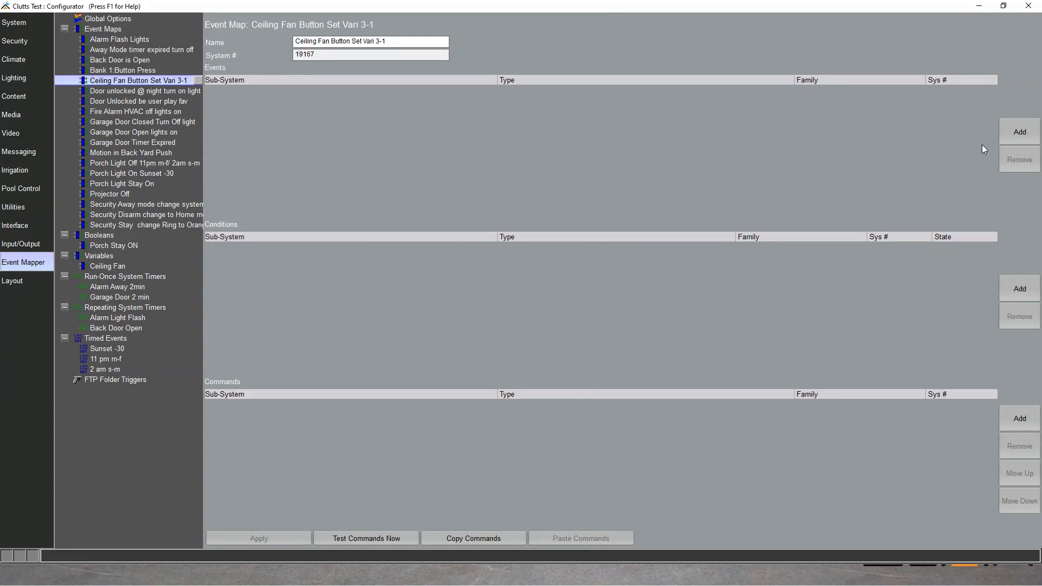
Step: Add the Interface Device event "[Favorite 4] Pressed" of the Office KP7 keypad as the trigger of the Ceiling Fan Button Set Vari 3-1 event map
{"action": "left_click", "coordinate": [1024, 137]}
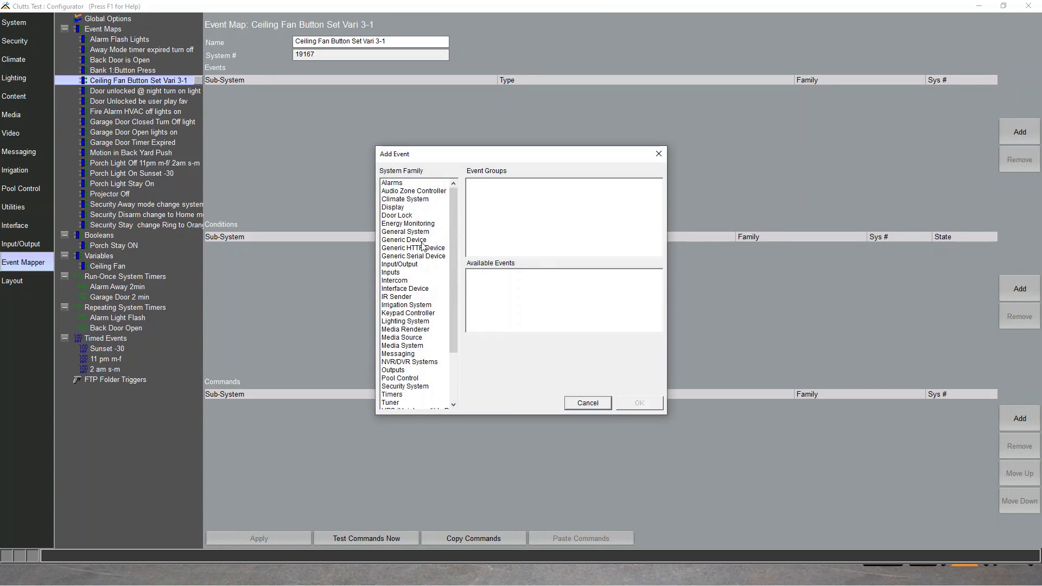
{"action": "left_click", "coordinate": [410, 289]}
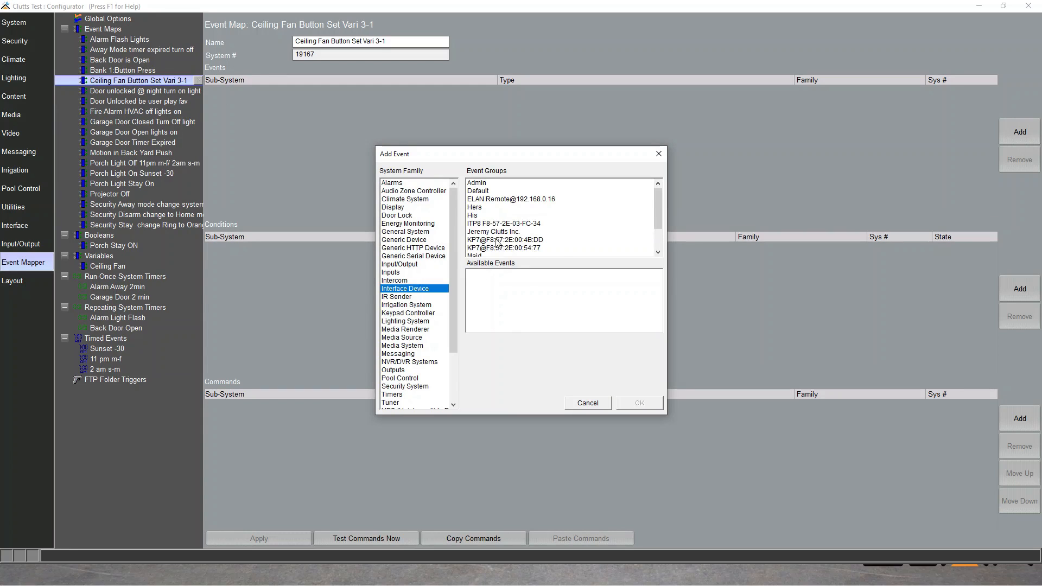
{"action": "scroll", "coordinate": [497, 242], "scroll_direction": "down", "scroll_amount": 1}
{"action": "left_click", "coordinate": [498, 241]}
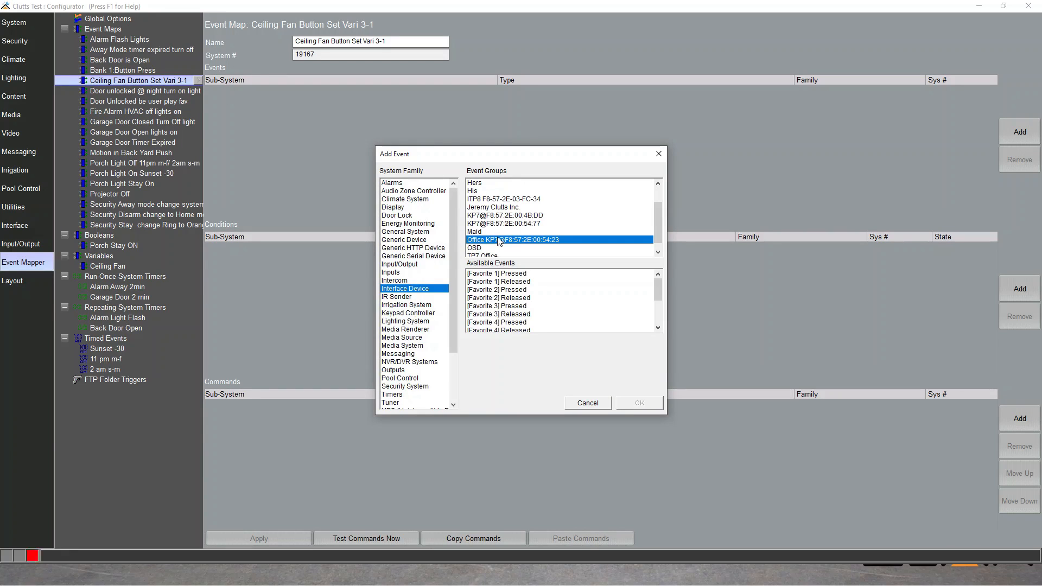
{"action": "left_click", "coordinate": [490, 323]}
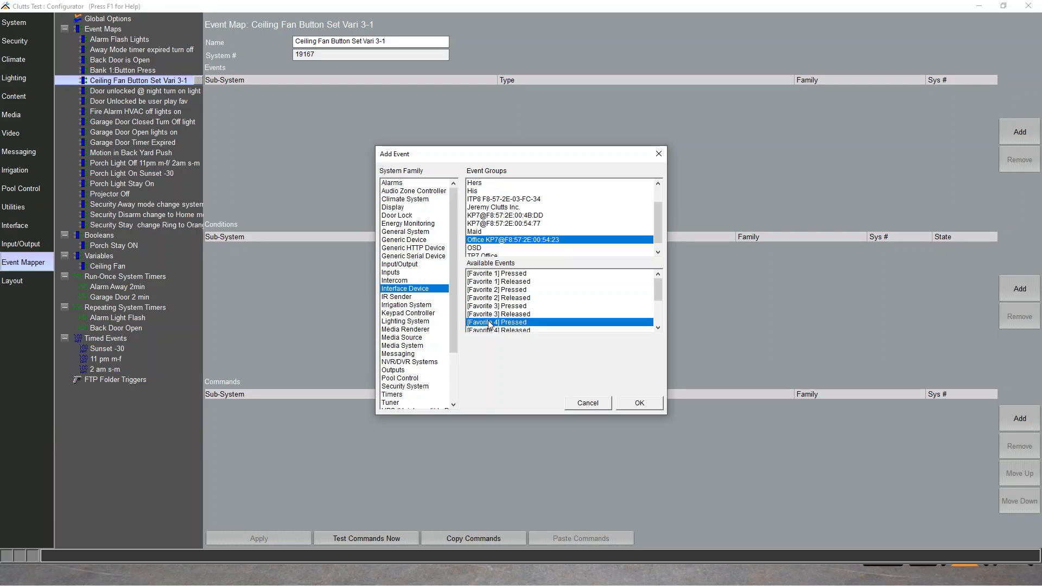
{"action": "left_click", "coordinate": [640, 403]}
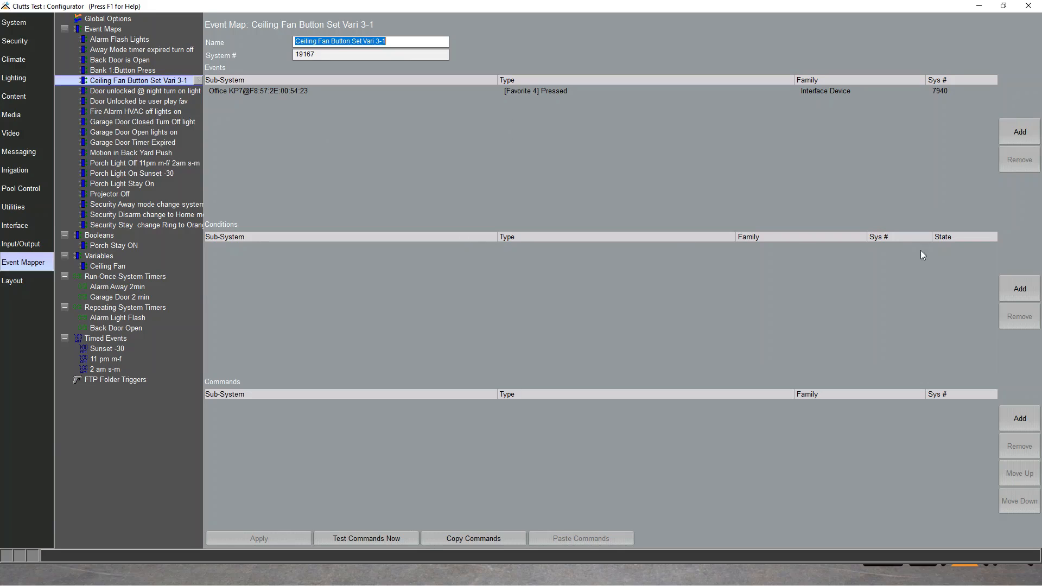
Step: Add a Variables condition to the Ceiling Fan Button Set Vari 3-1 event map requiring Ceiling Fan to be Not Equal to Value 0
{"action": "left_click", "coordinate": [1028, 296]}
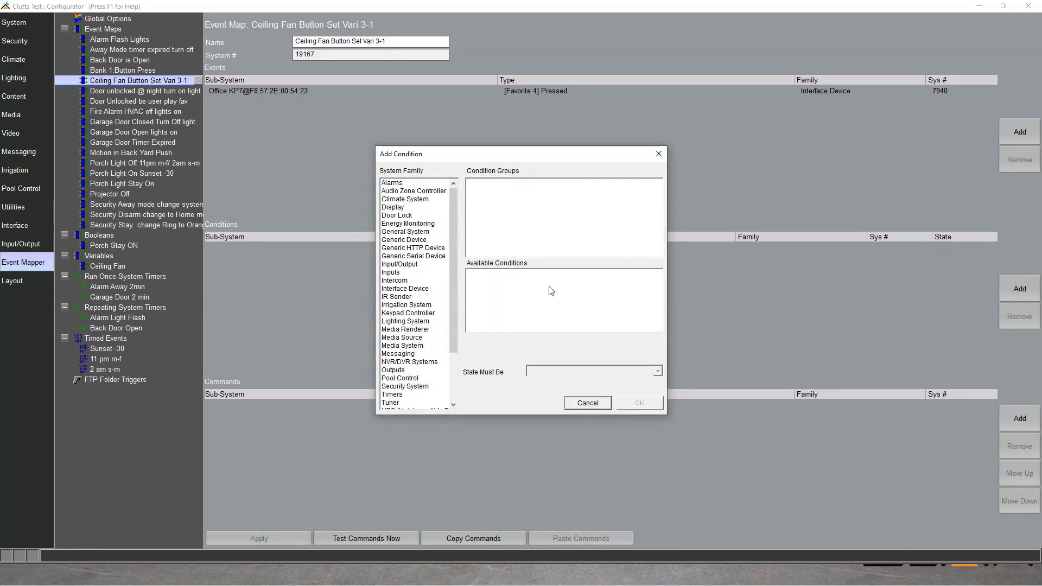
{"action": "scroll", "coordinate": [409, 332], "scroll_direction": "down", "scroll_amount": 3}
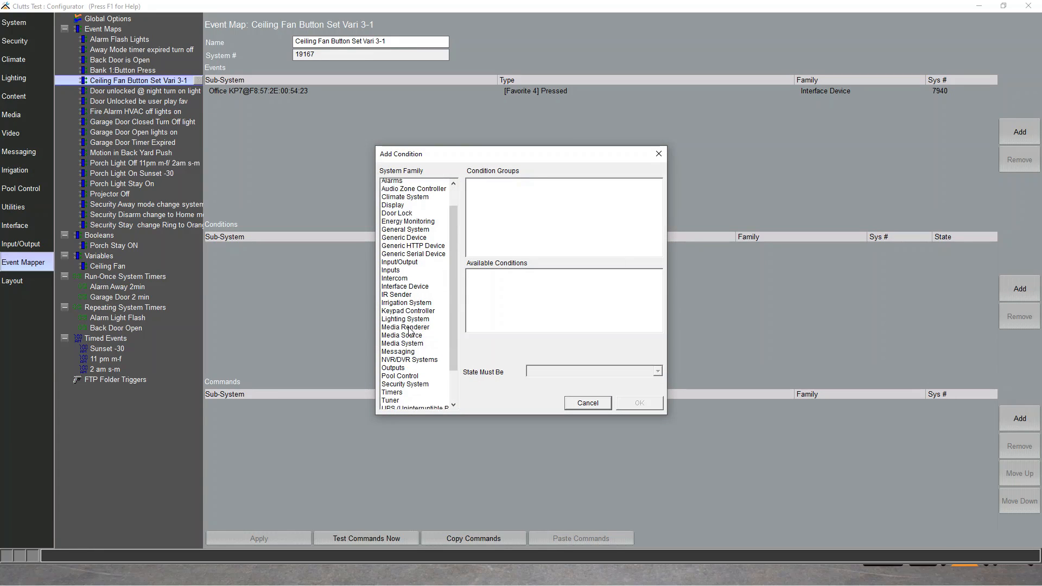
{"action": "left_click", "coordinate": [403, 355]}
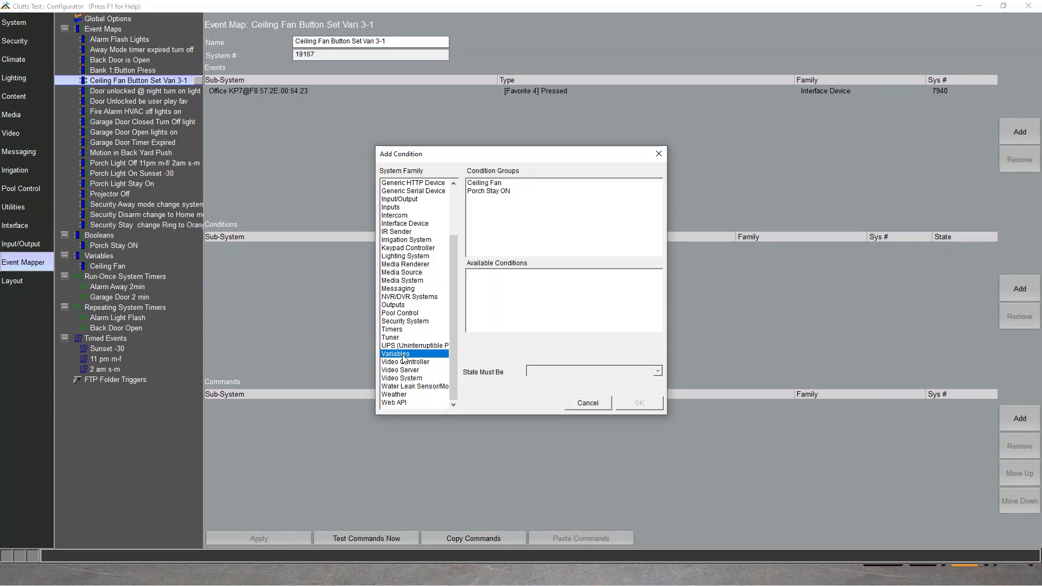
{"action": "left_click", "coordinate": [501, 185]}
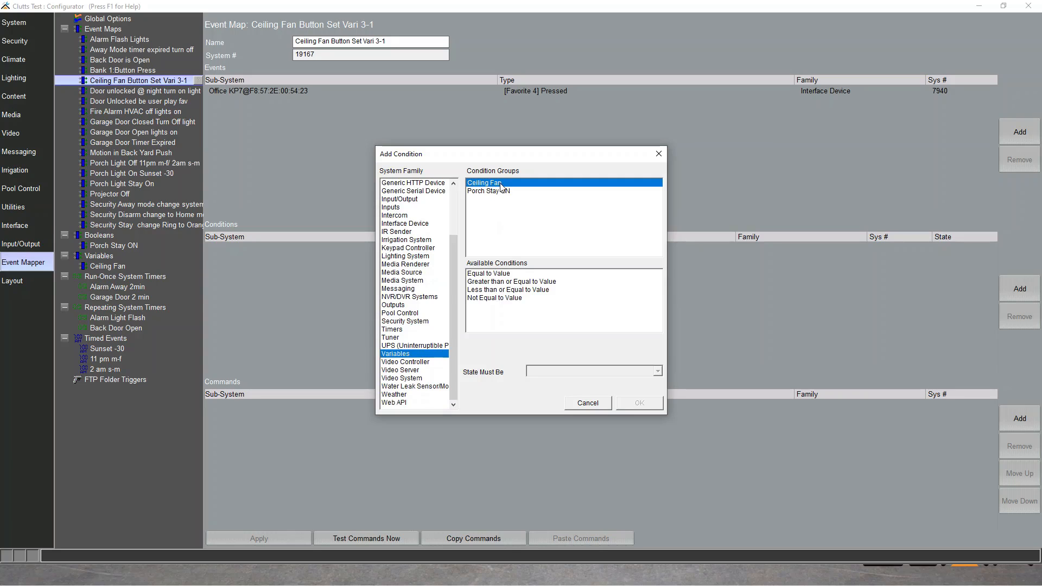
{"action": "left_click", "coordinate": [501, 298]}
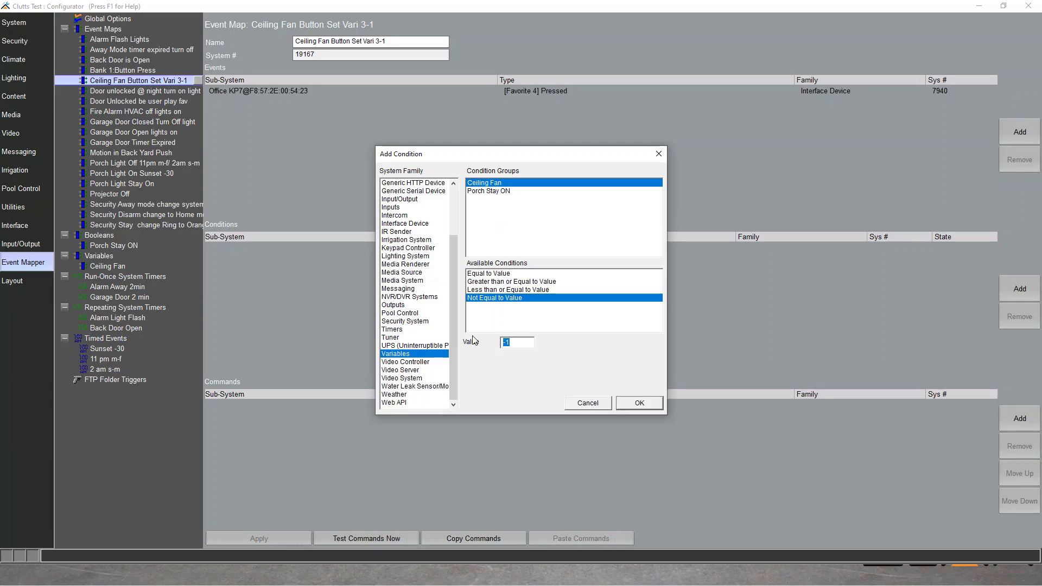
{"action": "type", "text": "0"}
{"action": "left_click", "coordinate": [640, 403]}
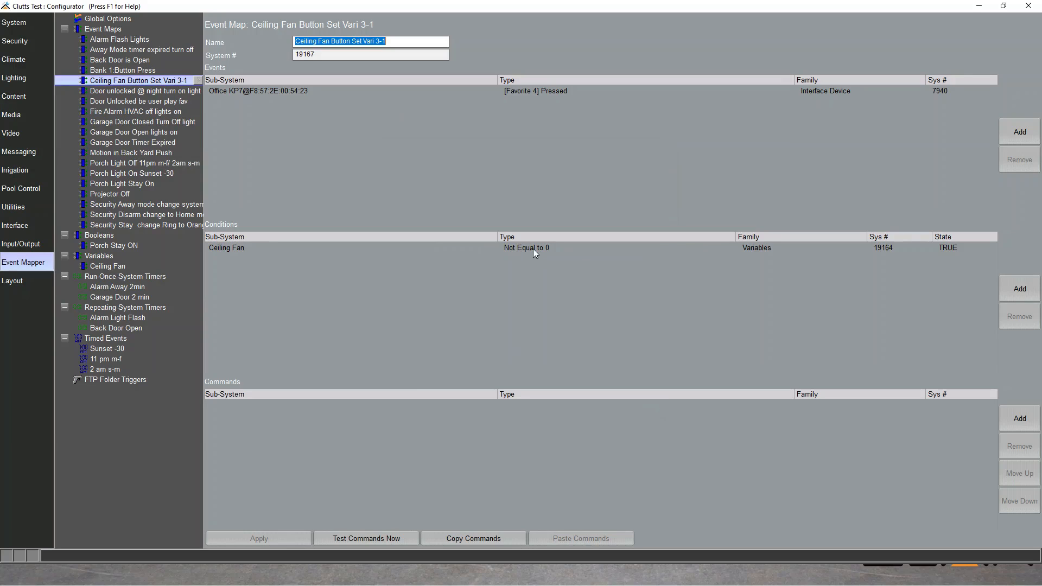
Step: Add a Variables command to the Ceiling Fan Button Set Vari 3-1 event map that changes the Ceiling Fan variable by -1
{"action": "left_click", "coordinate": [1010, 423]}
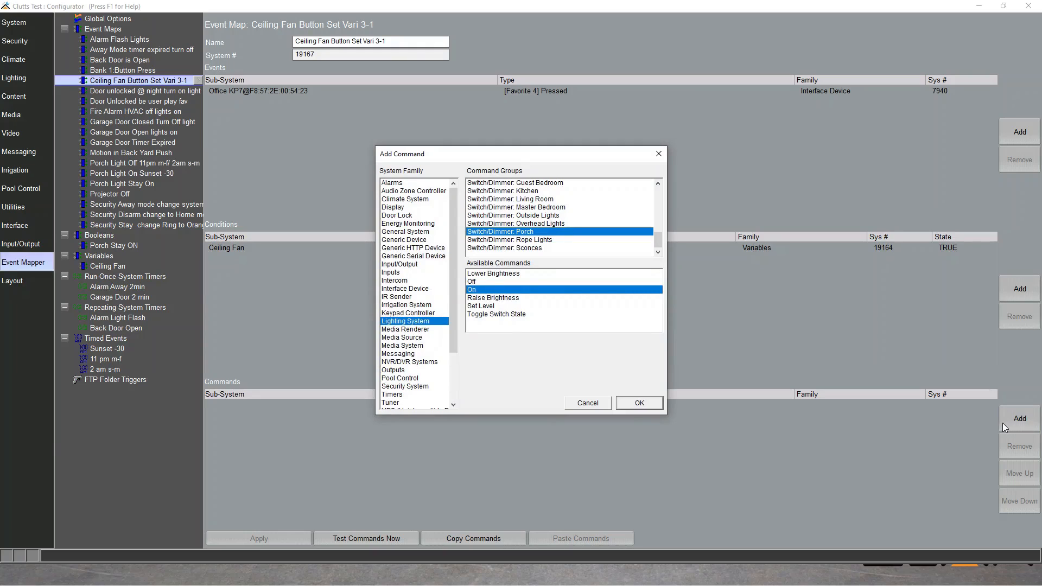
{"action": "scroll", "coordinate": [409, 391], "scroll_direction": "down", "scroll_amount": 2}
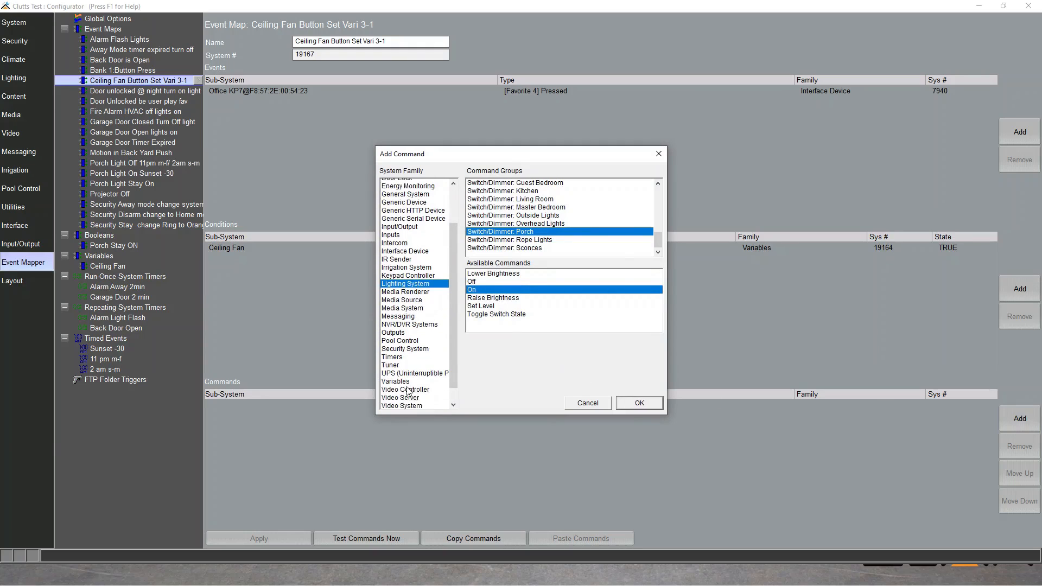
{"action": "scroll", "coordinate": [409, 391], "scroll_direction": "down", "scroll_amount": 1}
{"action": "left_click", "coordinate": [406, 371]}
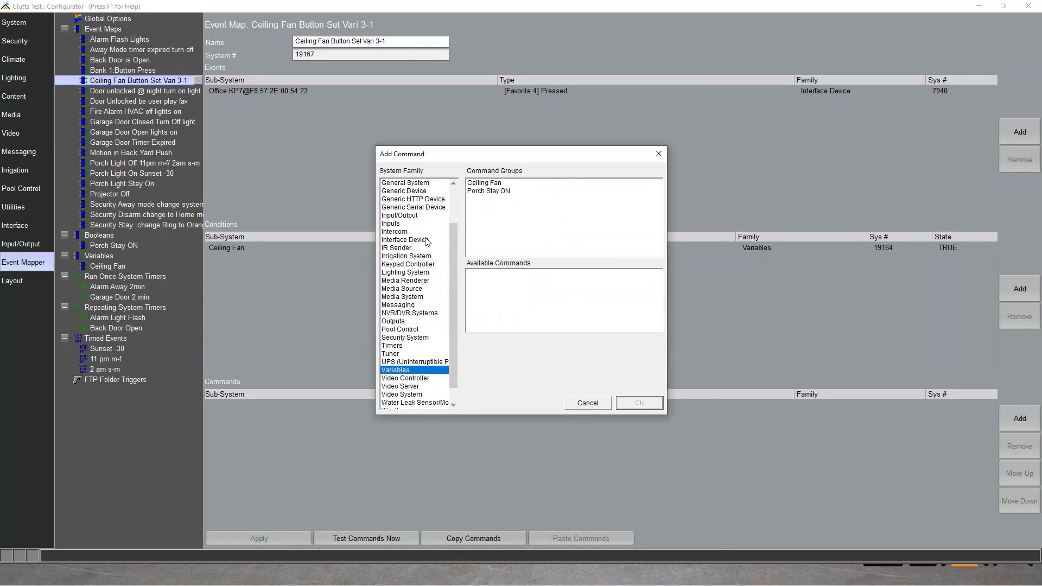
{"action": "left_click", "coordinate": [494, 184]}
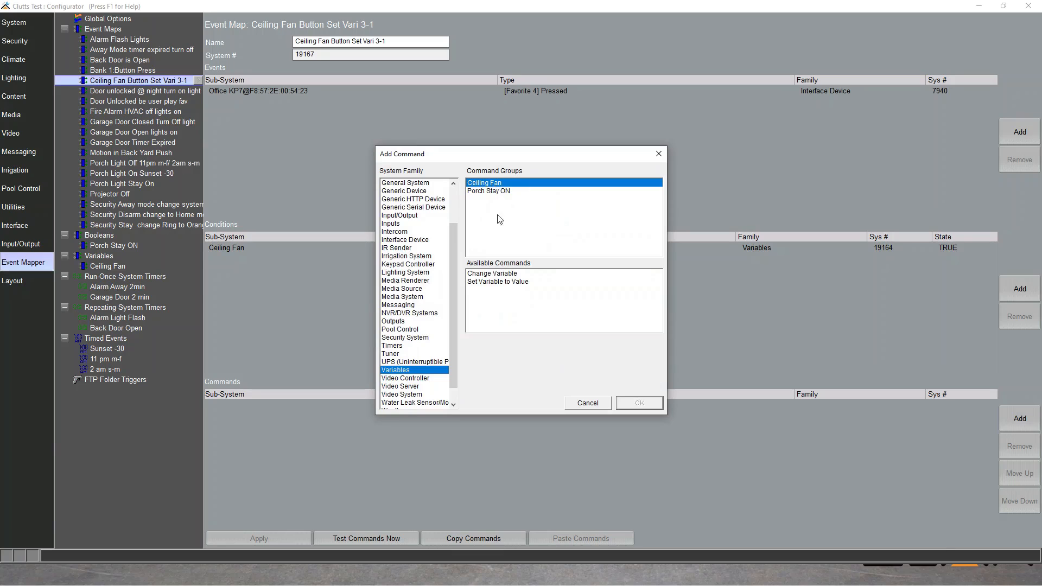
{"action": "left_click", "coordinate": [510, 275]}
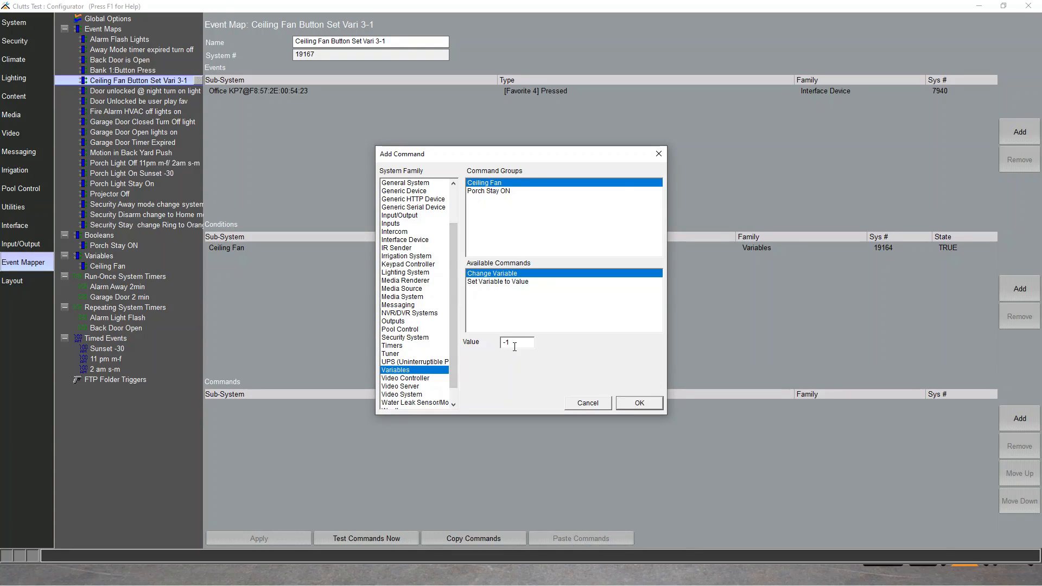
{"action": "left_click", "coordinate": [639, 403]}
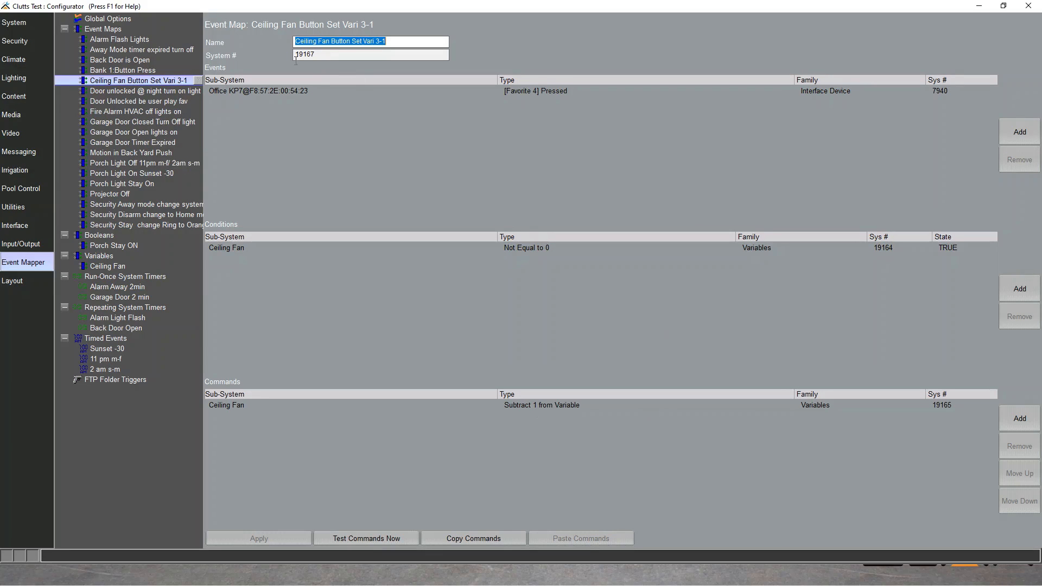
{"action": "right_click", "coordinate": [98, 32]}
{"action": "left_click", "coordinate": [128, 38]}
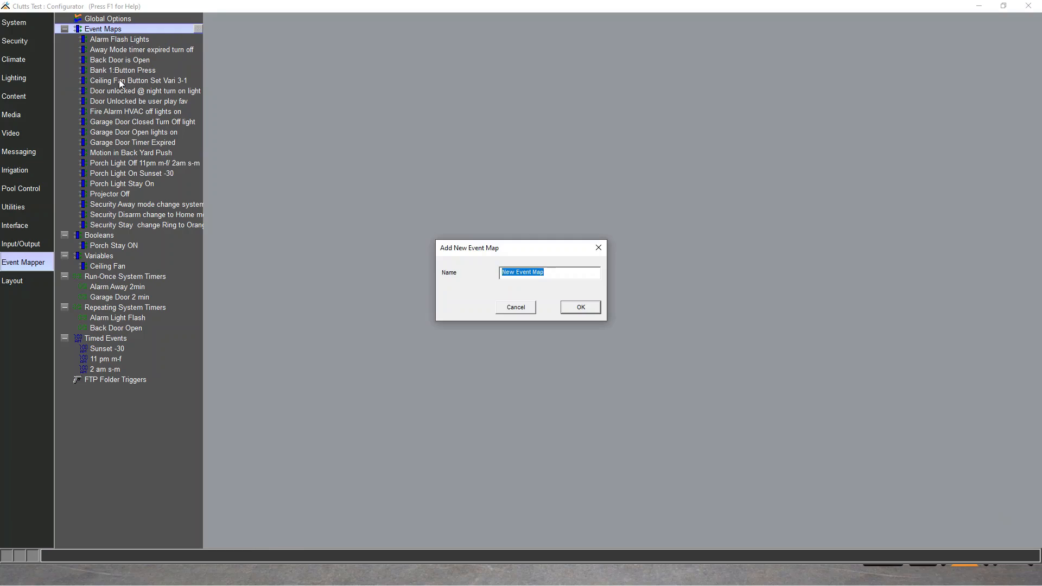
{"action": "left_click", "coordinate": [515, 307]}
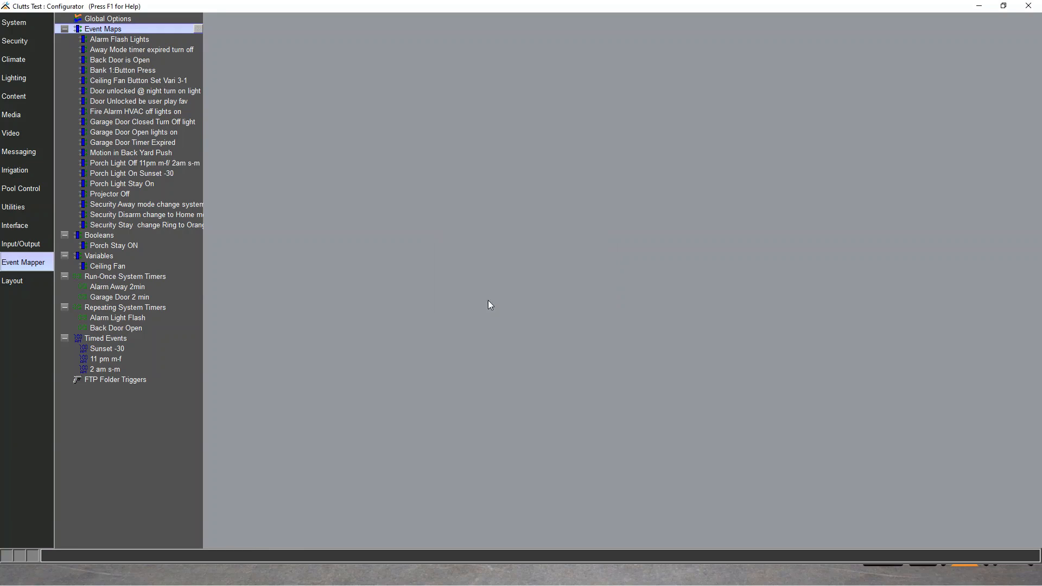
Step: Create a new event map named "Ceiling Fan Button Set Vari 0", reusing the copied name text of the Ceiling Fan Button Set Vari 3-1 map
{"action": "left_click", "coordinate": [138, 80]}
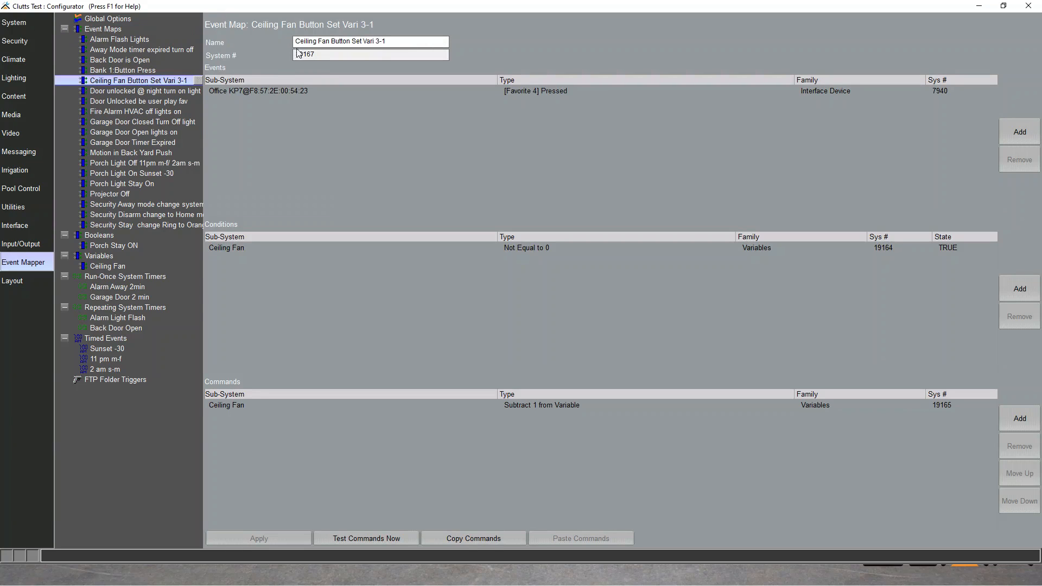
{"action": "left_click_drag", "start_coordinate": [295, 41], "coordinate": [374, 41]}
{"action": "key", "text": "ctrl+c"}
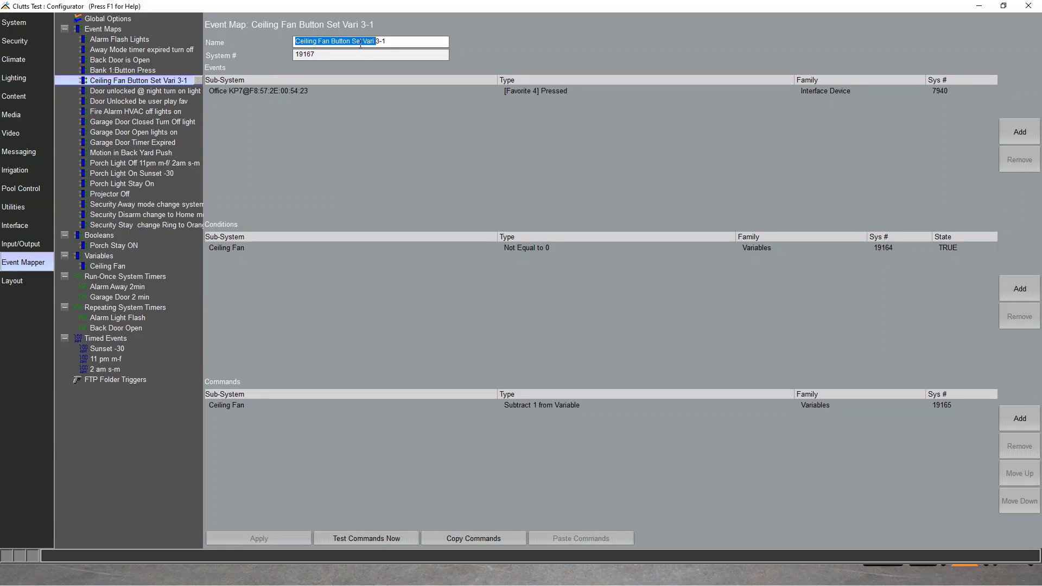
{"action": "right_click", "coordinate": [99, 29]}
{"action": "left_click", "coordinate": [136, 40]}
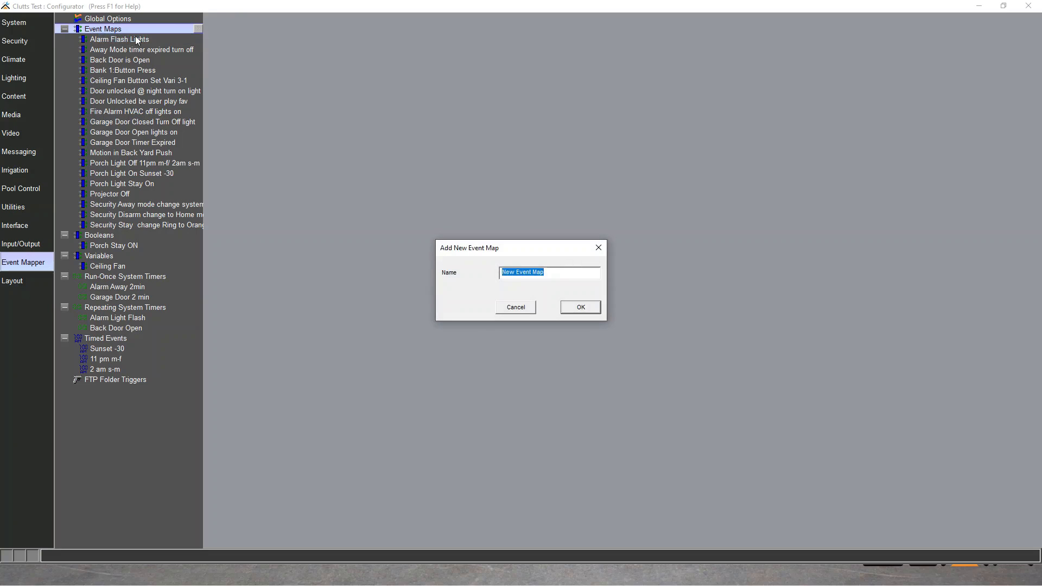
{"action": "key", "text": "ctrl+v"}
{"action": "type", "text": "0"}
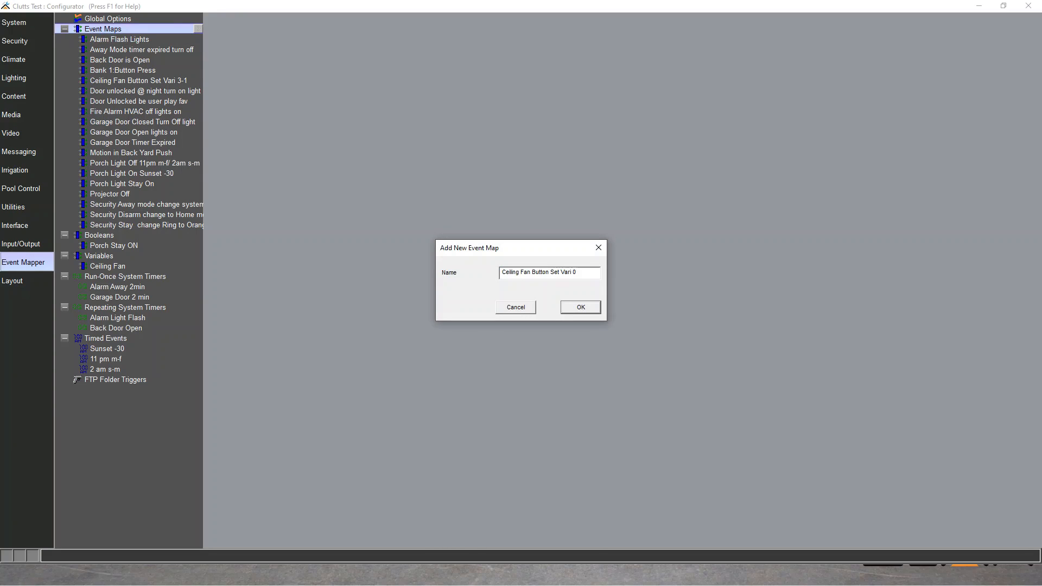
{"action": "left_click", "coordinate": [573, 307]}
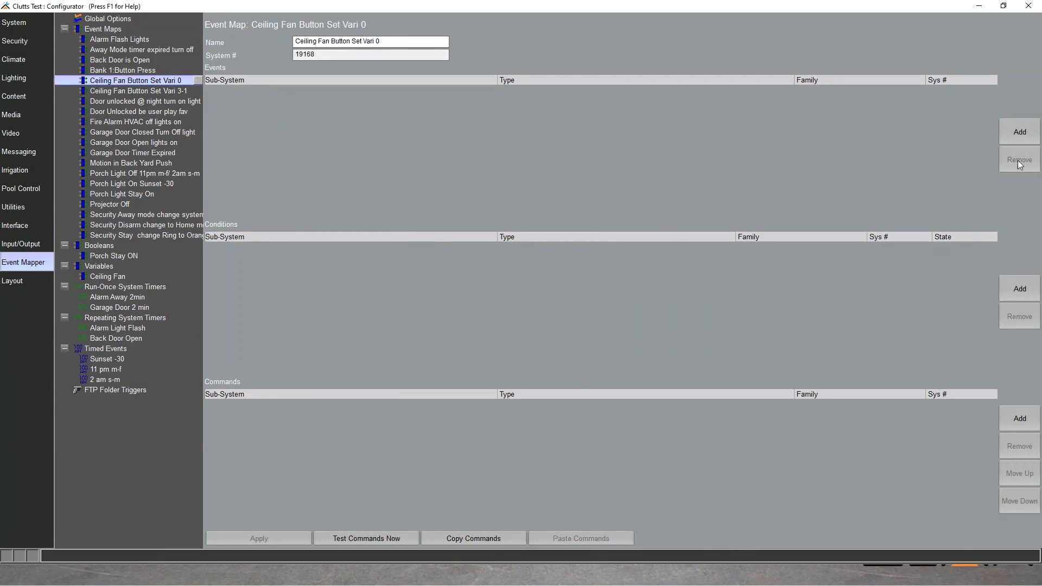
Step: Add the Interface Device event "[Favorite 4] Pressed" of the Office KP7 keypad to the Ceiling Fan Button Set Vari 0 event map
{"action": "left_click", "coordinate": [1019, 134]}
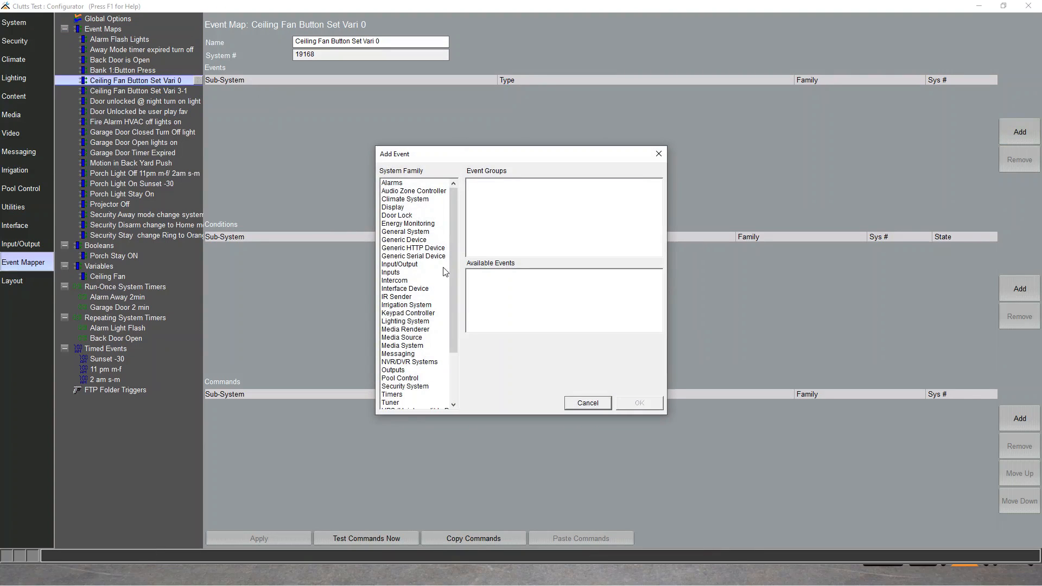
{"action": "left_click", "coordinate": [419, 290]}
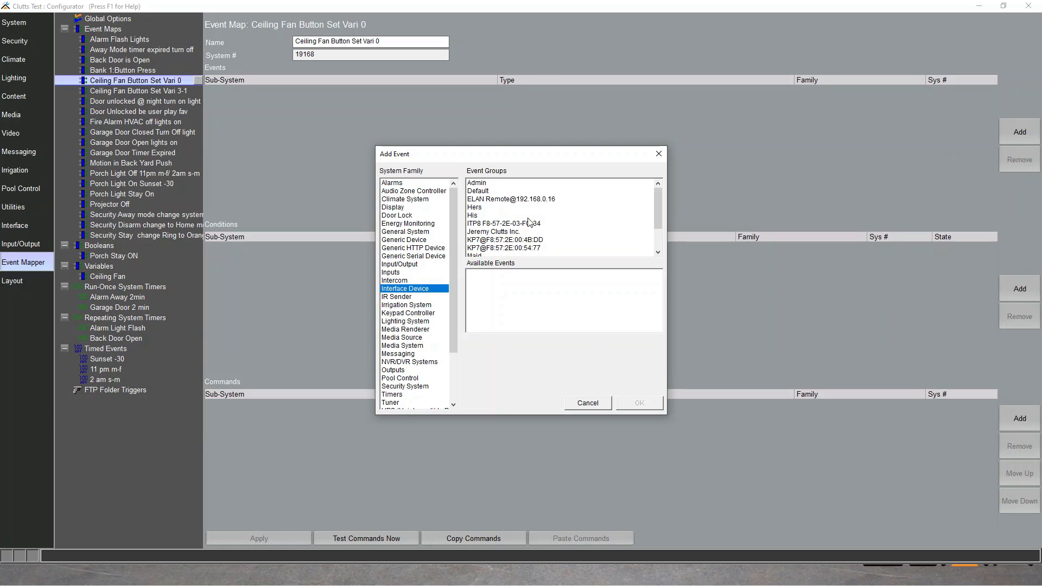
{"action": "scroll", "coordinate": [515, 244], "scroll_direction": "down", "scroll_amount": 3}
{"action": "left_click", "coordinate": [516, 231]}
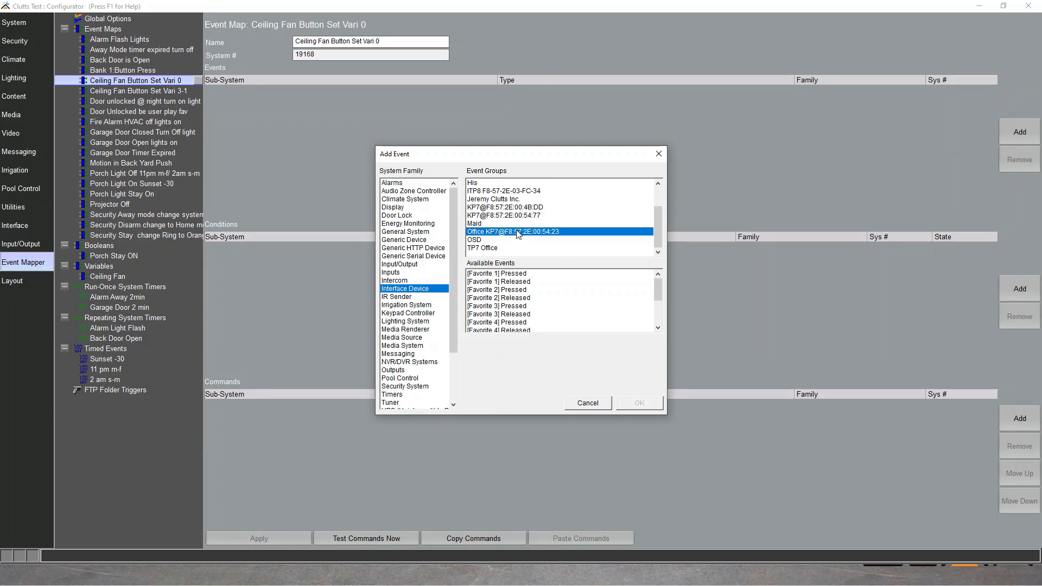
{"action": "left_click", "coordinate": [501, 323]}
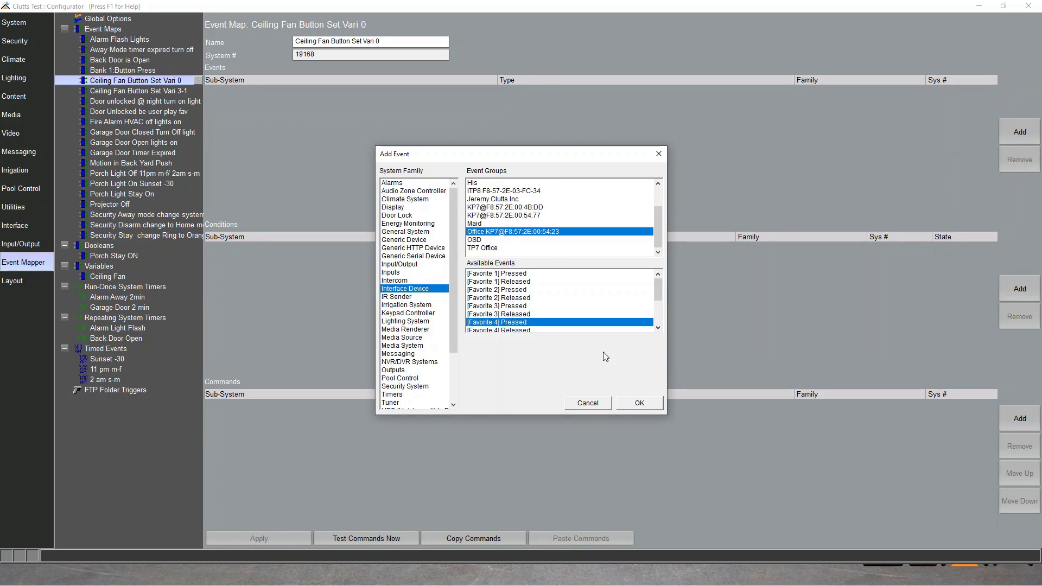
{"action": "left_click", "coordinate": [643, 404]}
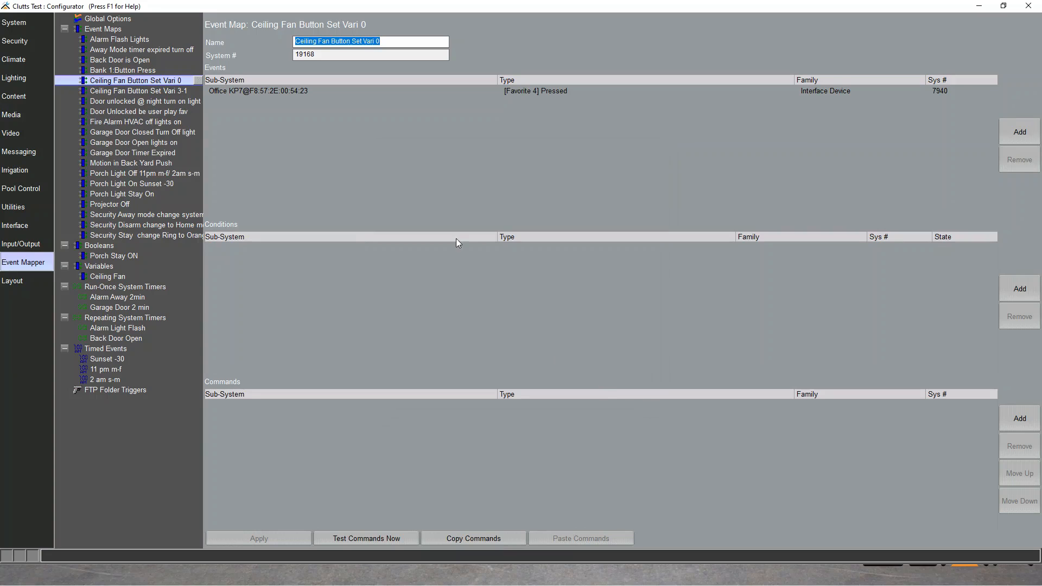
Step: Add a Variables condition to the Ceiling Fan Button Set Vari 0 event map requiring Ceiling Fan to be Equal to Value 0
{"action": "left_click", "coordinate": [1018, 293]}
{"action": "scroll", "coordinate": [404, 401], "scroll_direction": "down", "scroll_amount": 2}
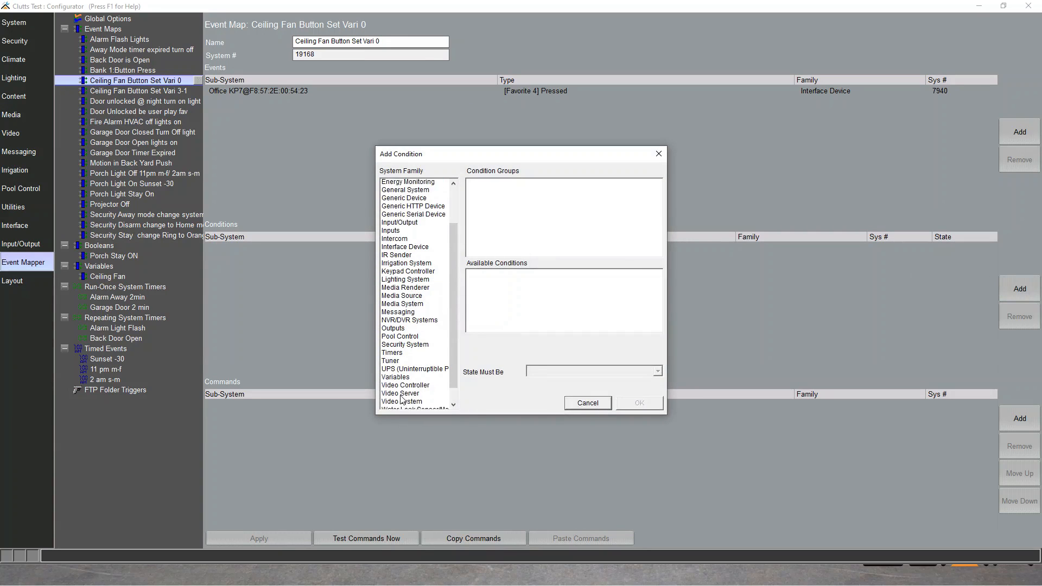
{"action": "left_click", "coordinate": [397, 370]}
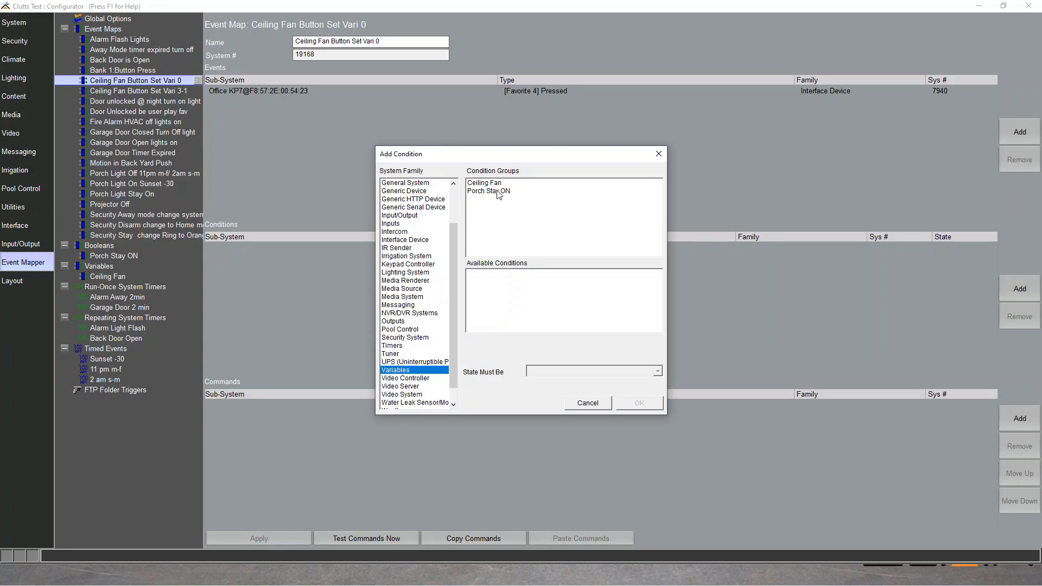
{"action": "left_click", "coordinate": [494, 183]}
{"action": "left_click", "coordinate": [496, 274]}
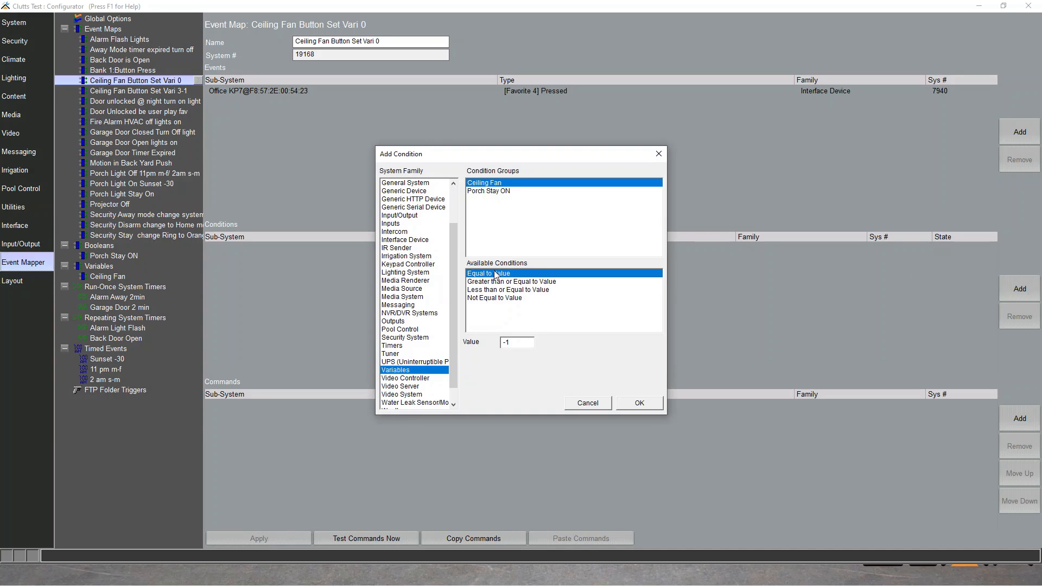
{"action": "left_click_drag", "start_coordinate": [514, 343], "coordinate": [494, 347]}
{"action": "type", "text": "0"}
{"action": "left_click", "coordinate": [641, 402]}
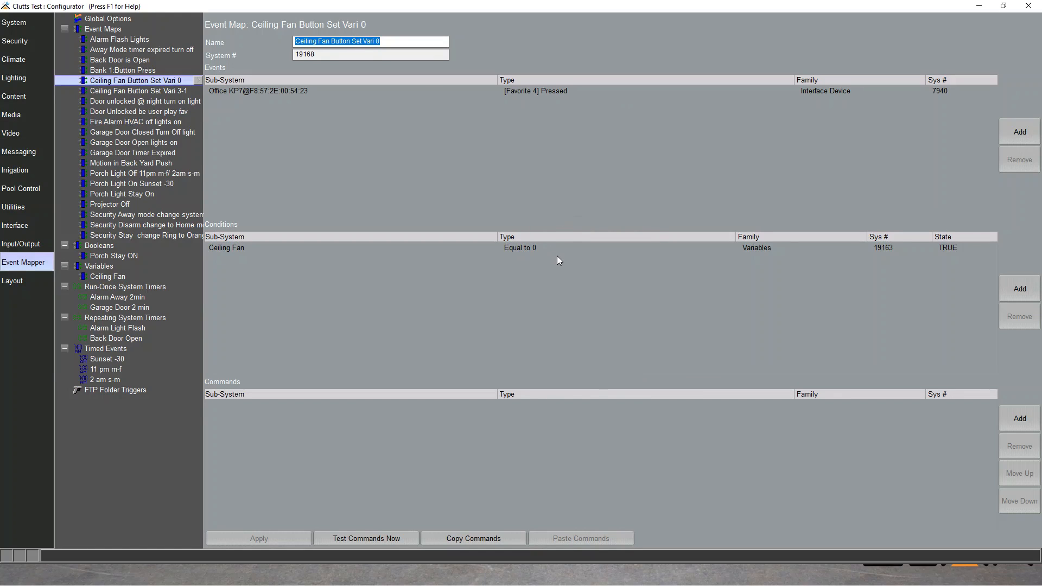
Step: Add a Variables command to the Ceiling Fan Button Set Vari 0 event map that sets the Ceiling Fan variable to 3
{"action": "left_click", "coordinate": [1007, 421]}
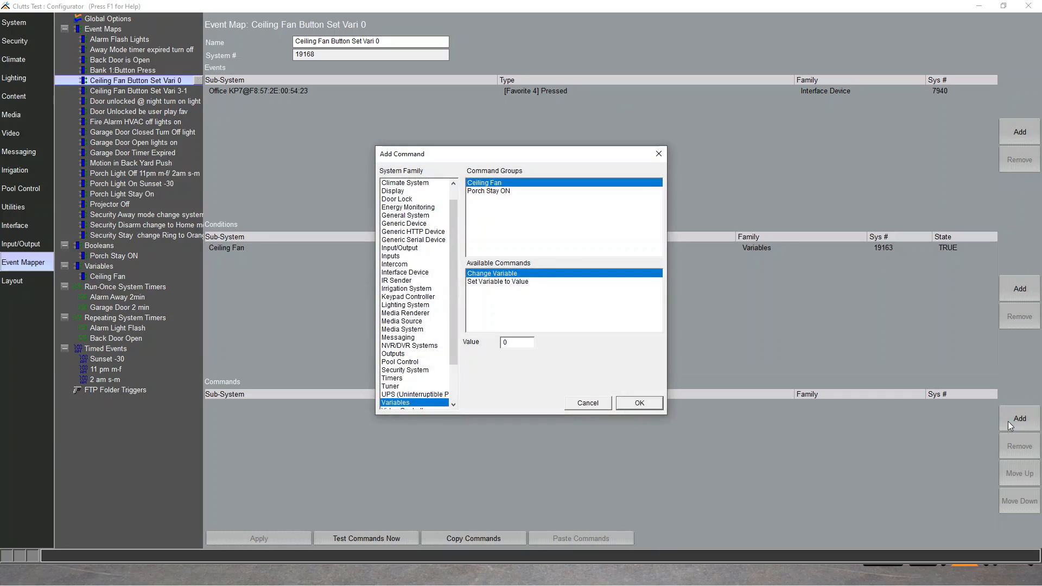
{"action": "left_click", "coordinate": [526, 283]}
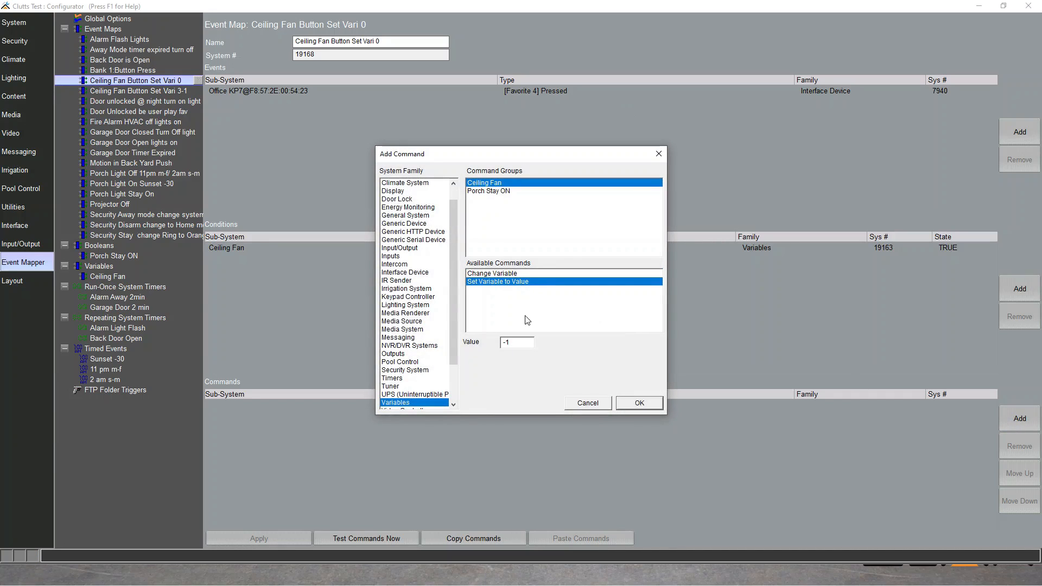
{"action": "left_click_drag", "start_coordinate": [515, 345], "coordinate": [498, 349]}
{"action": "type", "text": "3"}
{"action": "left_click", "coordinate": [639, 402]}
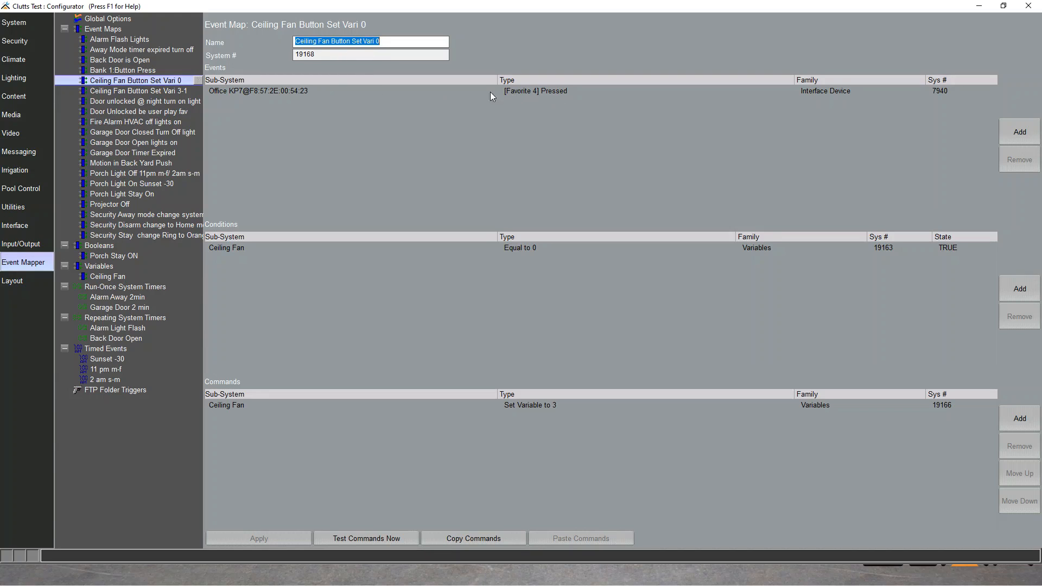
Step: Create a new event map named "Ceiling Fan Vari 3" by shortening the copied map name
{"action": "right_click", "coordinate": [109, 29]}
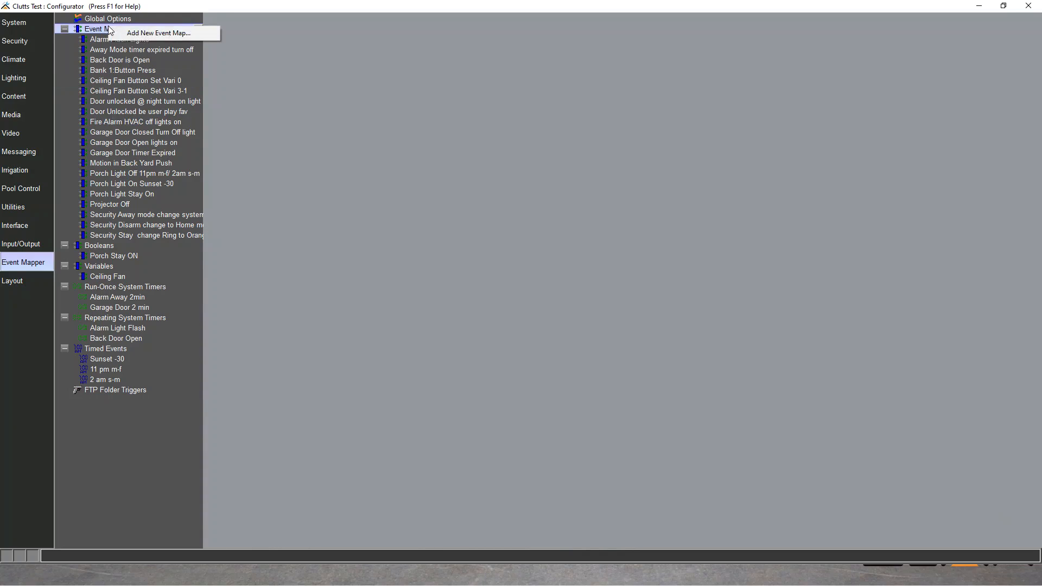
{"action": "left_click", "coordinate": [147, 33]}
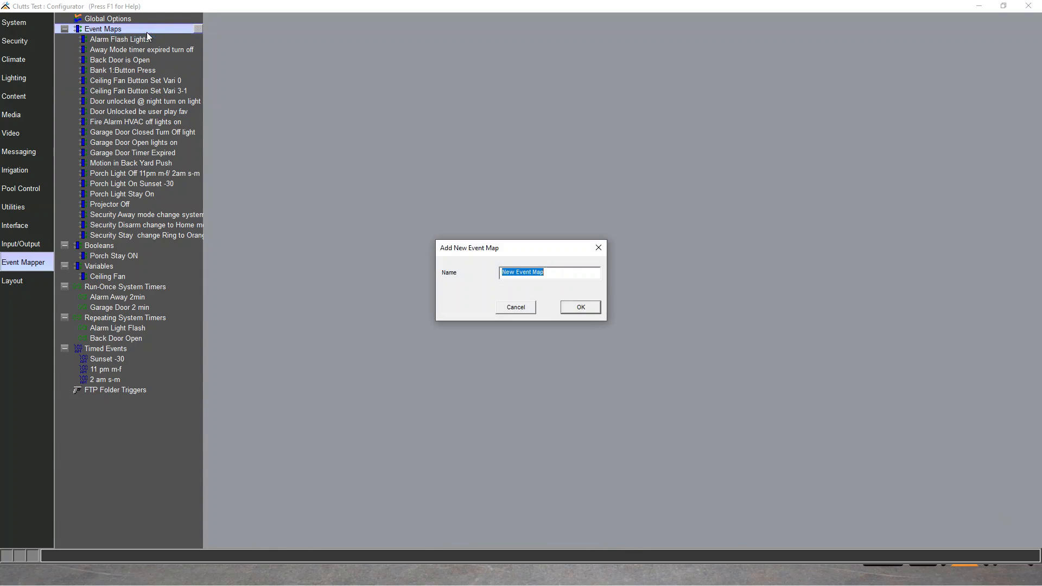
{"action": "key", "text": "ctrl+v"}
{"action": "key", "text": "BackSpace"}
{"action": "key", "text": "BackSpace"}
{"action": "key", "text": "BackSpace"}
{"action": "key", "text": "BackSpace"}
{"action": "key", "text": "BackSpace"}
{"action": "key", "text": "BackSpace"}
{"action": "key", "text": "BackSpace"}
{"action": "key", "text": "BackSpace"}
{"action": "key", "text": "BackSpace"}
{"action": "key", "text": "BackSpace"}
{"action": "key", "text": "BackSpace"}
{"action": "key", "text": "Right"}
{"action": "key", "text": "Right"}
{"action": "key", "text": "Right"}
{"action": "key", "text": "Right"}
{"action": "type", "text": "3"}
{"action": "left_click", "coordinate": [590, 303]}
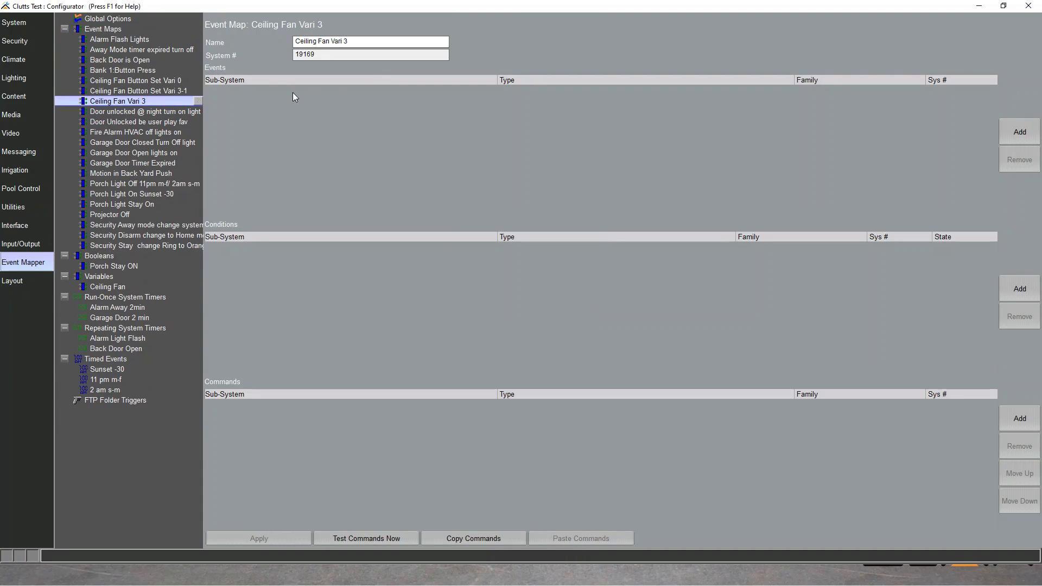
Step: Add a Variables event to the Ceiling Fan Vari 3 event map that triggers when Ceiling Fan is Equal to Value 3
{"action": "left_click", "coordinate": [1033, 139]}
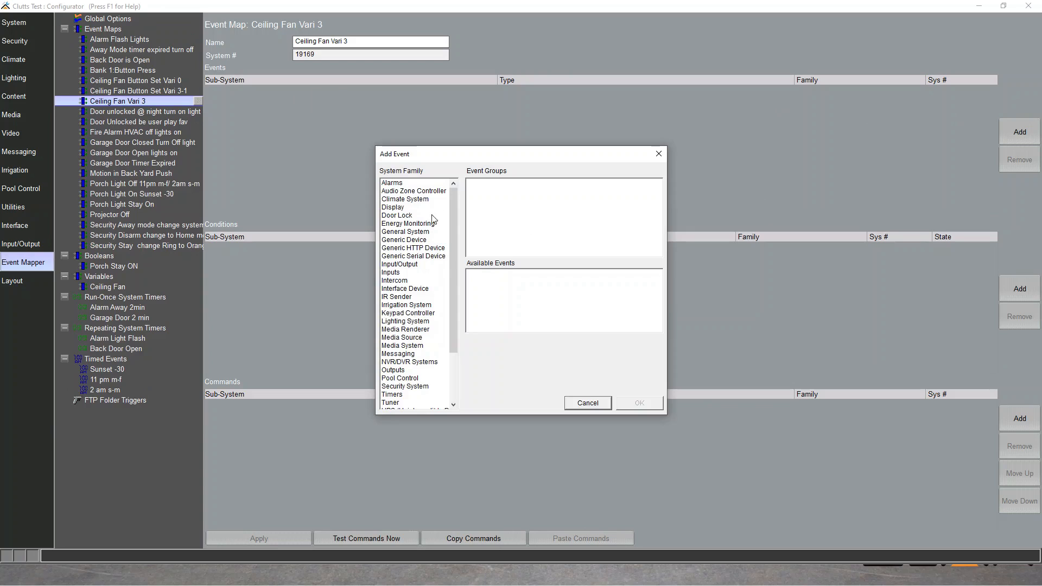
{"action": "scroll", "coordinate": [415, 389], "scroll_direction": "down", "scroll_amount": 3}
{"action": "left_click", "coordinate": [406, 353]}
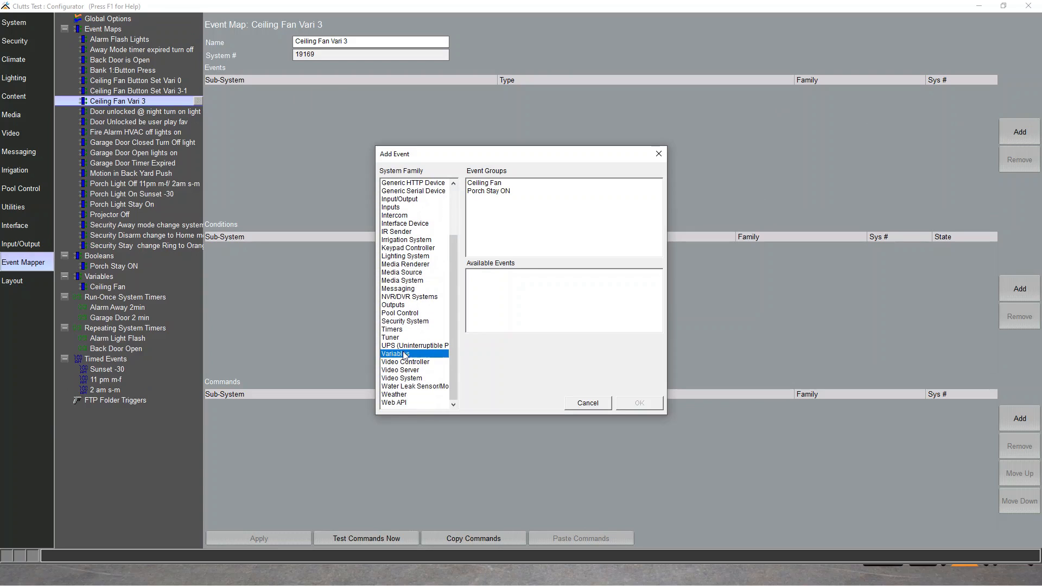
{"action": "left_click", "coordinate": [496, 184]}
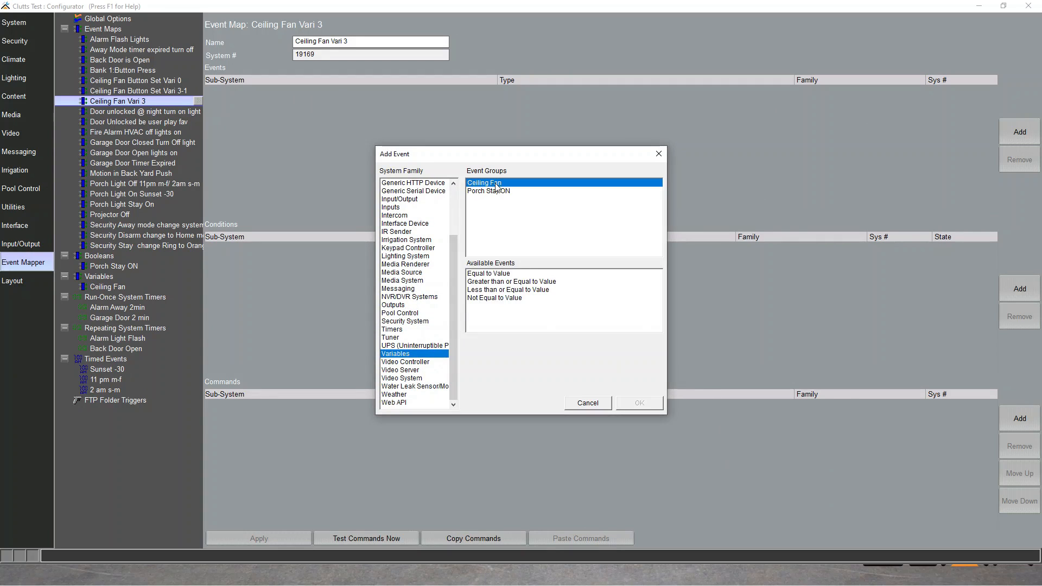
{"action": "left_click", "coordinate": [496, 276]}
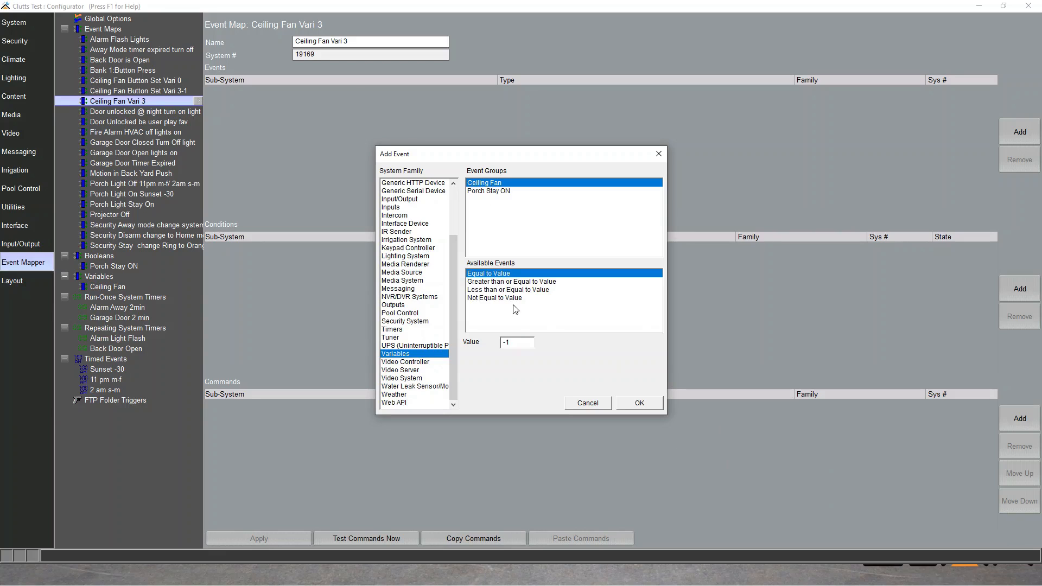
{"action": "left_click", "coordinate": [512, 340]}
{"action": "left_click_drag", "start_coordinate": [512, 341], "coordinate": [495, 341]}
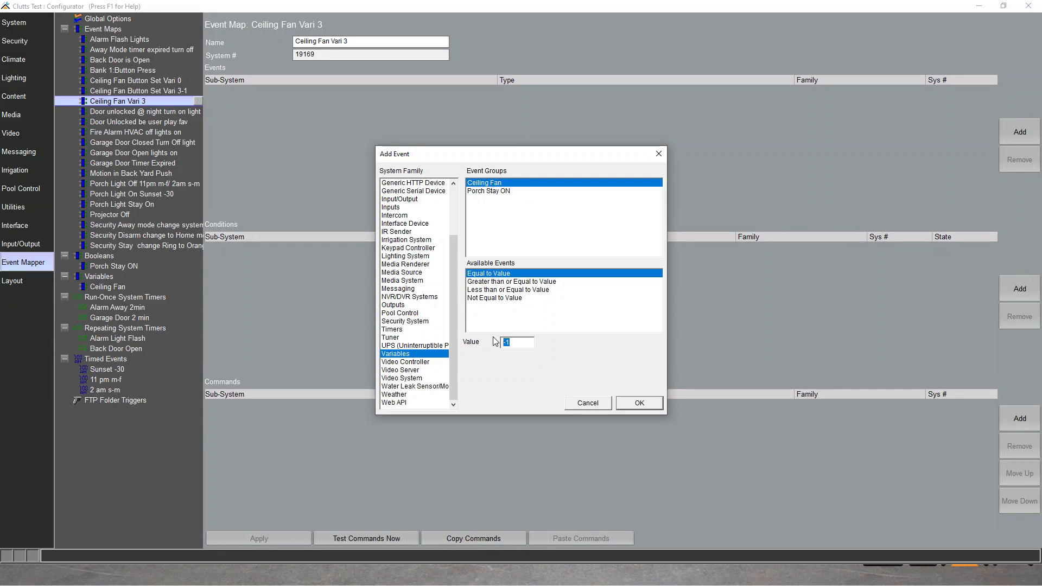
{"action": "type", "text": "3"}
{"action": "left_click", "coordinate": [640, 404]}
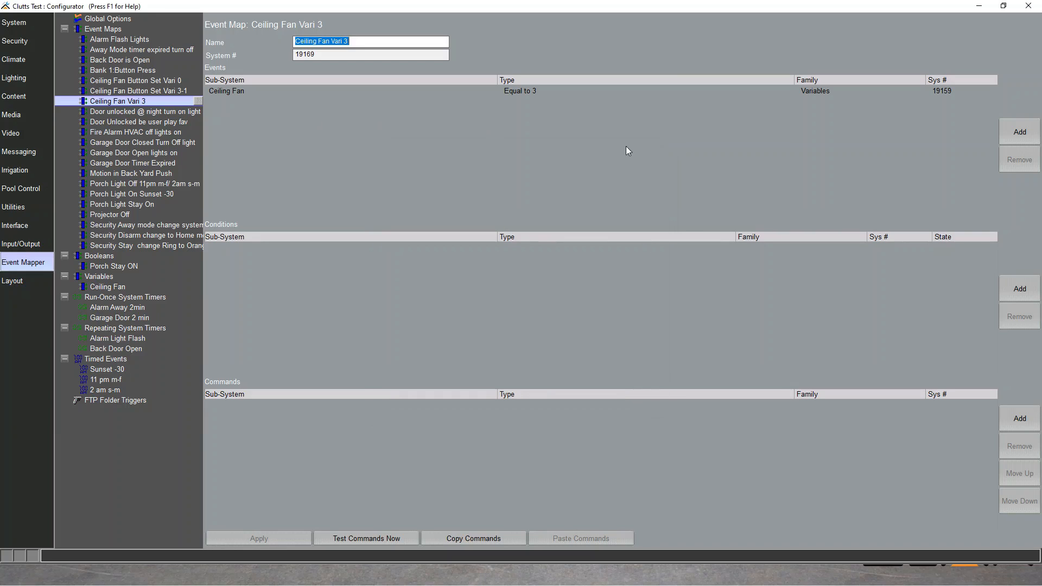
Step: Add a Lighting System command to the Ceiling Fan Vari 3 event map using Set Level 100 % on Switch/Dimmer: Ceiling Fan
{"action": "left_click", "coordinate": [1018, 418]}
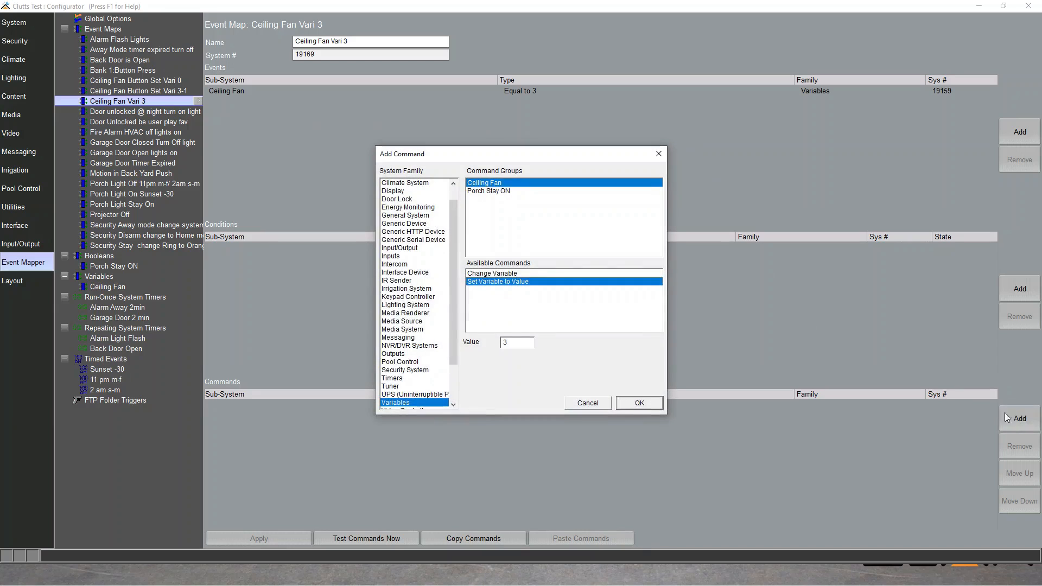
{"action": "left_click", "coordinate": [410, 306]}
{"action": "scroll", "coordinate": [534, 196], "scroll_direction": "down", "scroll_amount": 6}
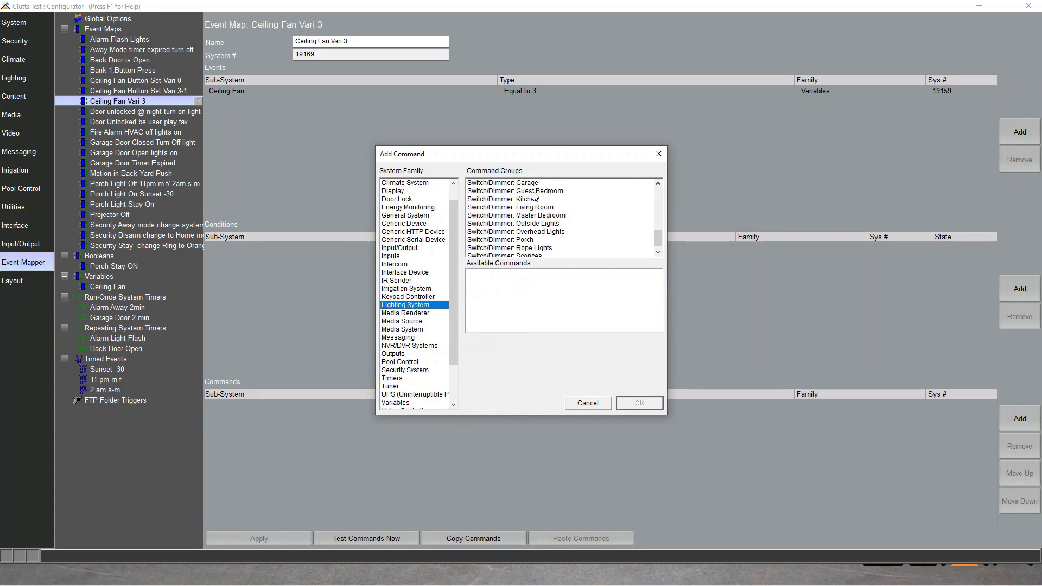
{"action": "scroll", "coordinate": [534, 197], "scroll_direction": "up", "scroll_amount": 1}
{"action": "left_click", "coordinate": [532, 193]}
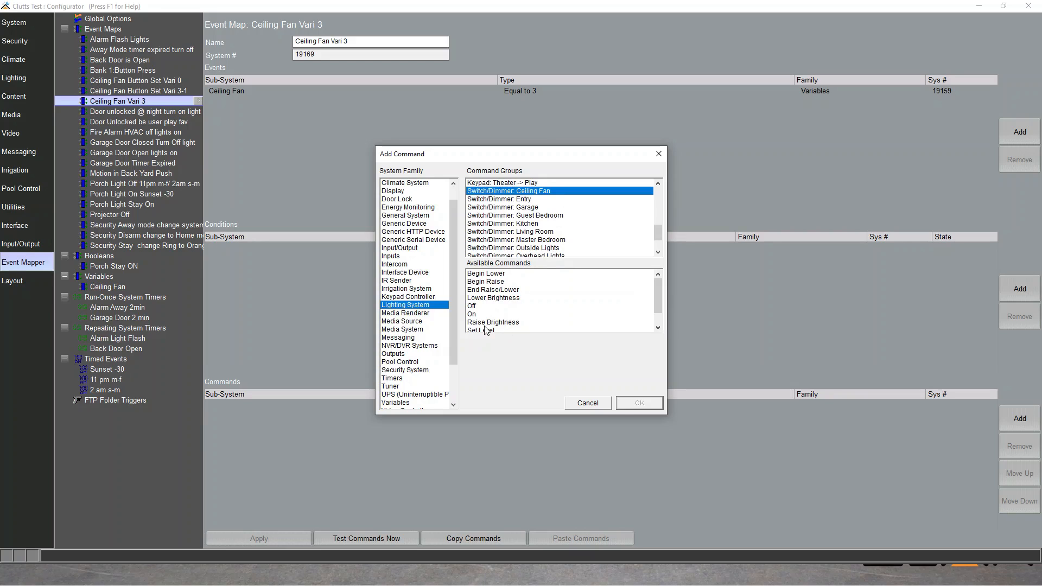
{"action": "left_click", "coordinate": [487, 329]}
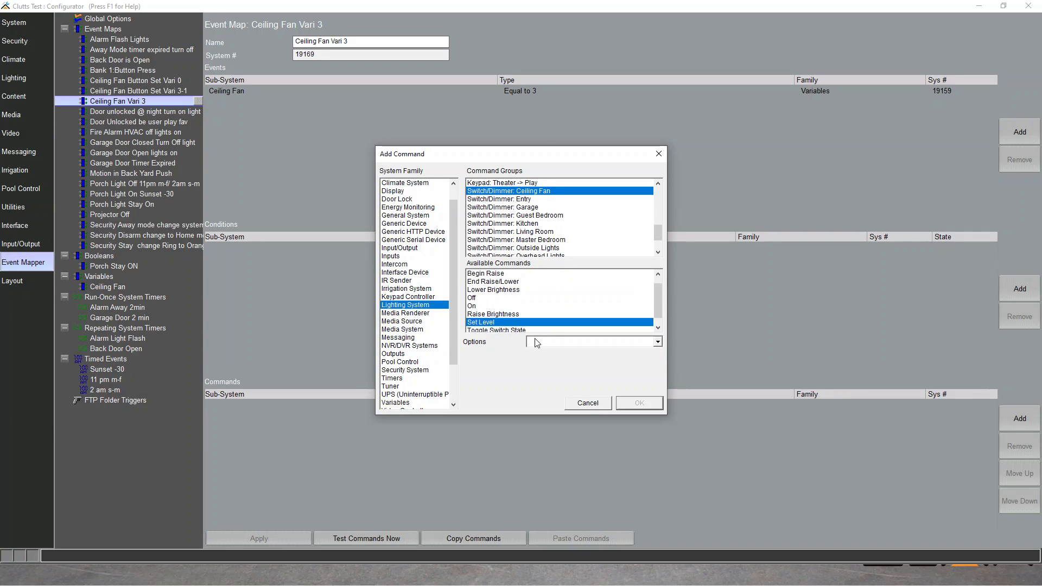
{"action": "left_click", "coordinate": [534, 342]}
{"action": "left_click_drag", "start_coordinate": [668, 369], "coordinate": [667, 453]}
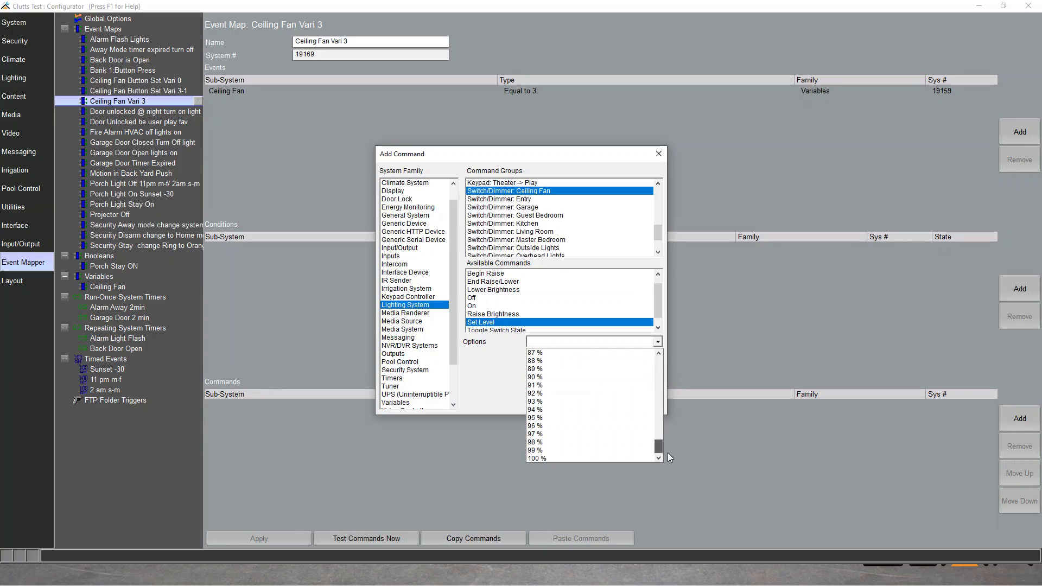
{"action": "left_click", "coordinate": [618, 458]}
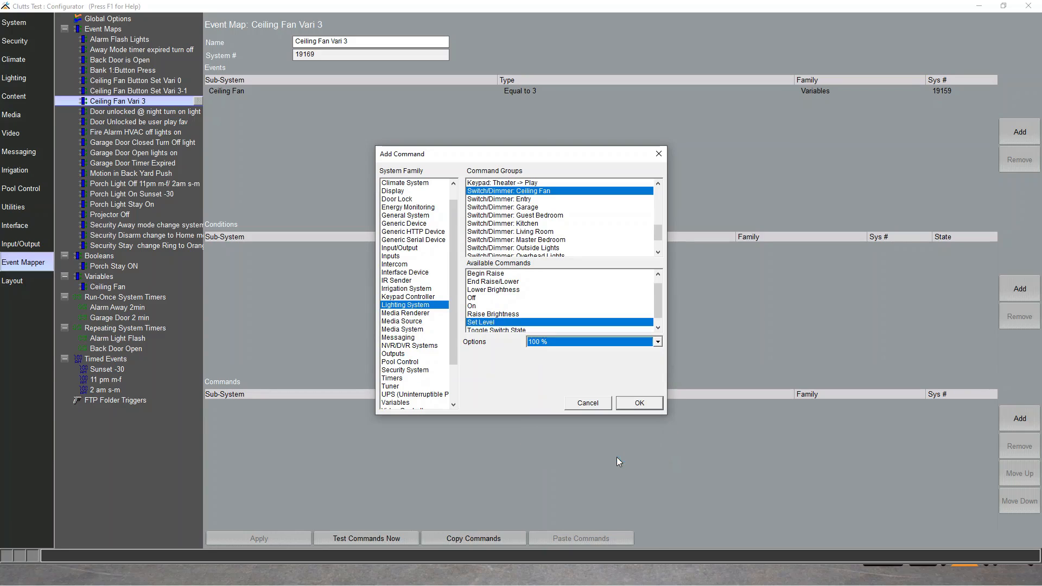
{"action": "left_click", "coordinate": [630, 406]}
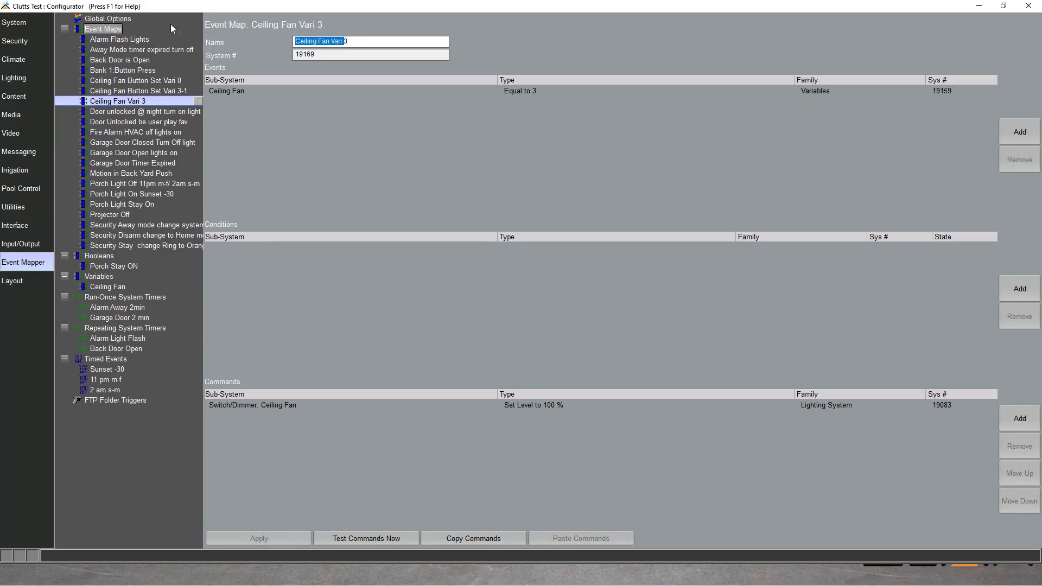
Step: Create a new event map named "Ceiling Fan Vari 2"
{"action": "left_click", "coordinate": [121, 29]}
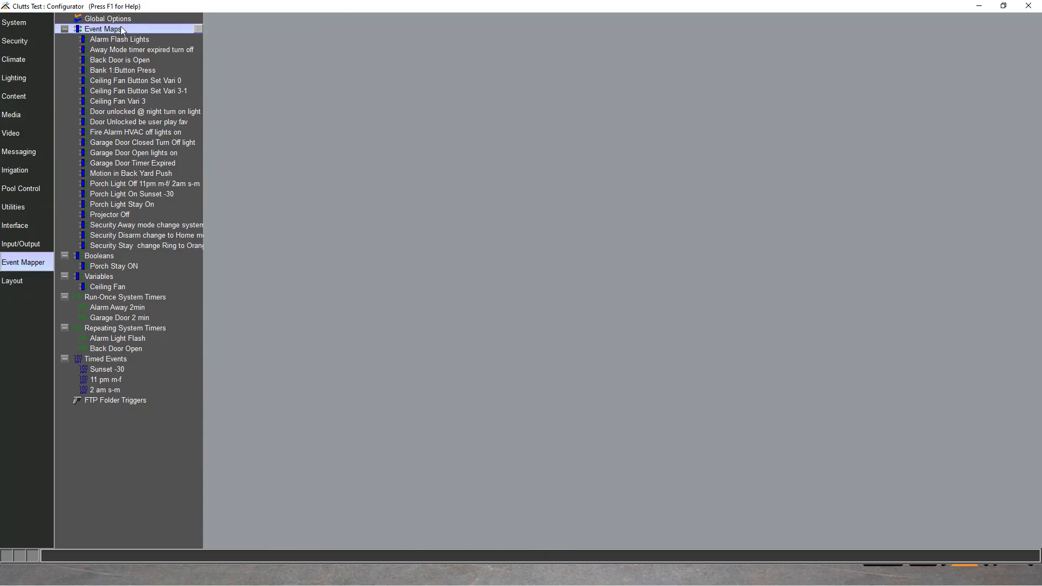
{"action": "right_click", "coordinate": [120, 29]}
{"action": "left_click", "coordinate": [143, 35]}
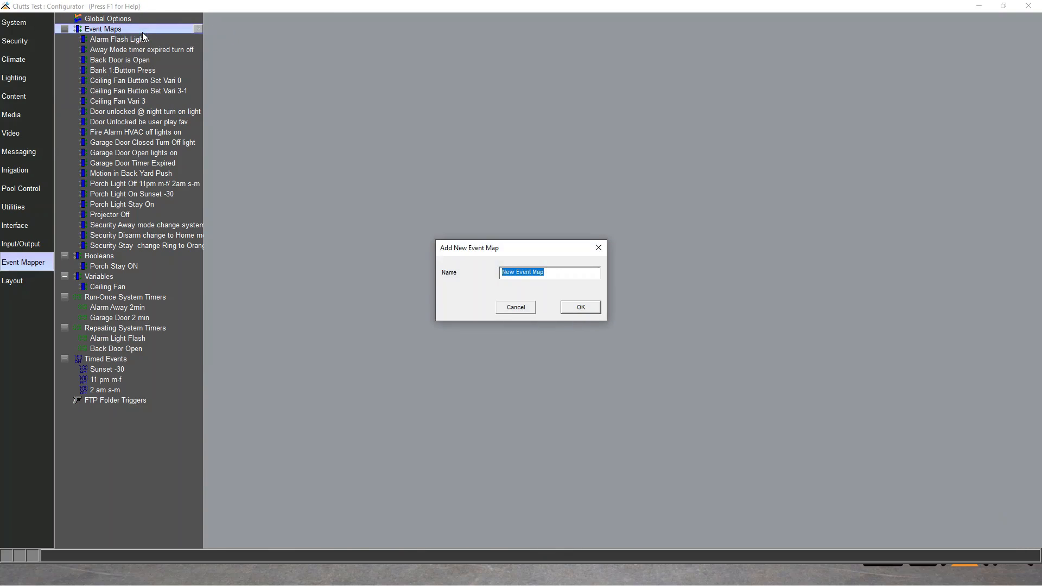
{"action": "type", "text": "Ceiling Fan Vari"}
{"action": "type", "text": "2"}
{"action": "left_click", "coordinate": [580, 307]}
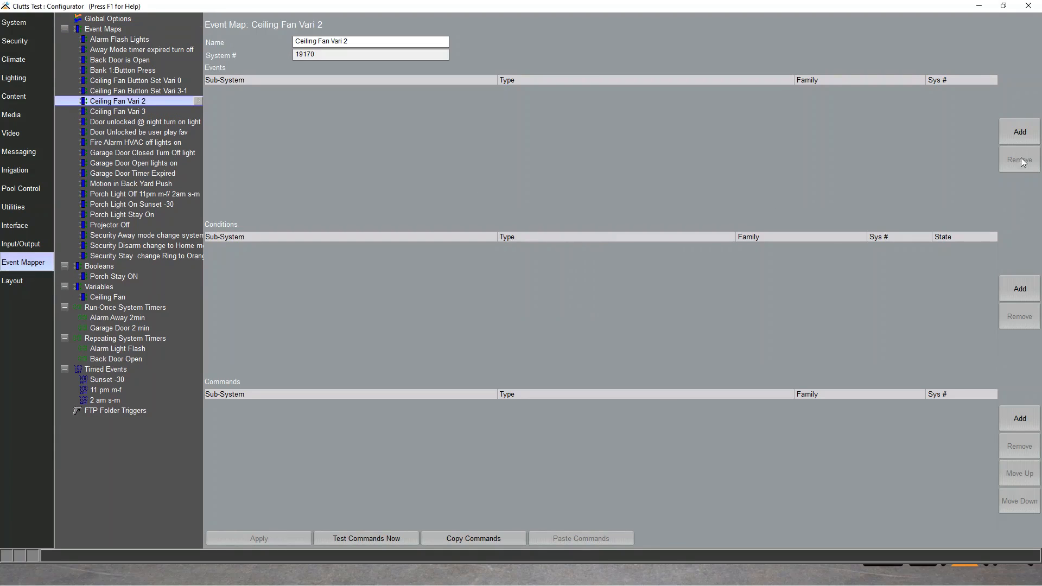
Step: Add a Variables event to the Ceiling Fan Vari 2 event map that triggers when Ceiling Fan is Equal to Value 2
{"action": "left_click", "coordinate": [1011, 144]}
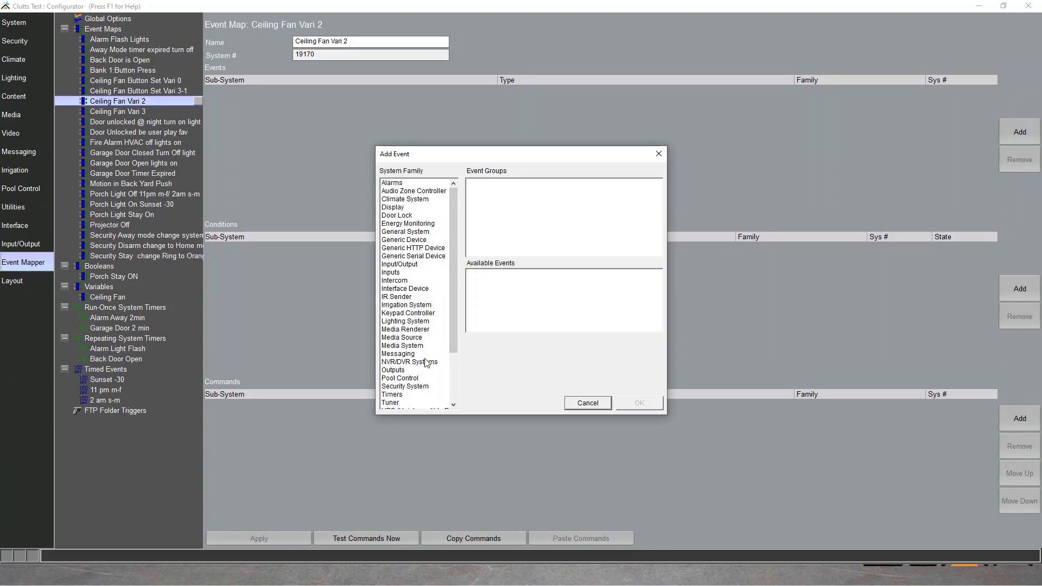
{"action": "scroll", "coordinate": [429, 358], "scroll_direction": "down", "scroll_amount": 3}
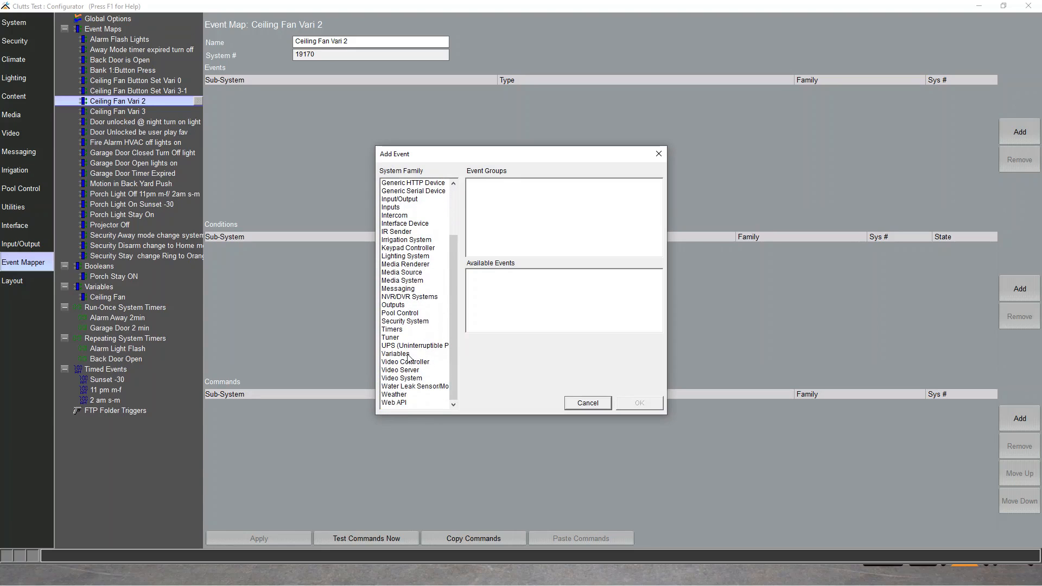
{"action": "left_click", "coordinate": [408, 353]}
{"action": "left_click", "coordinate": [491, 184]}
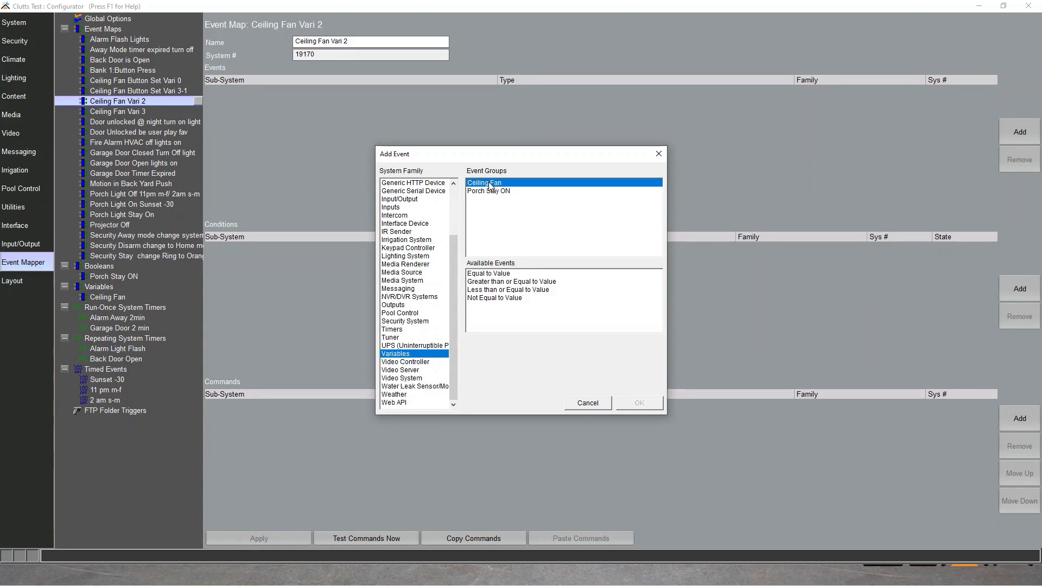
{"action": "left_click", "coordinate": [513, 275]}
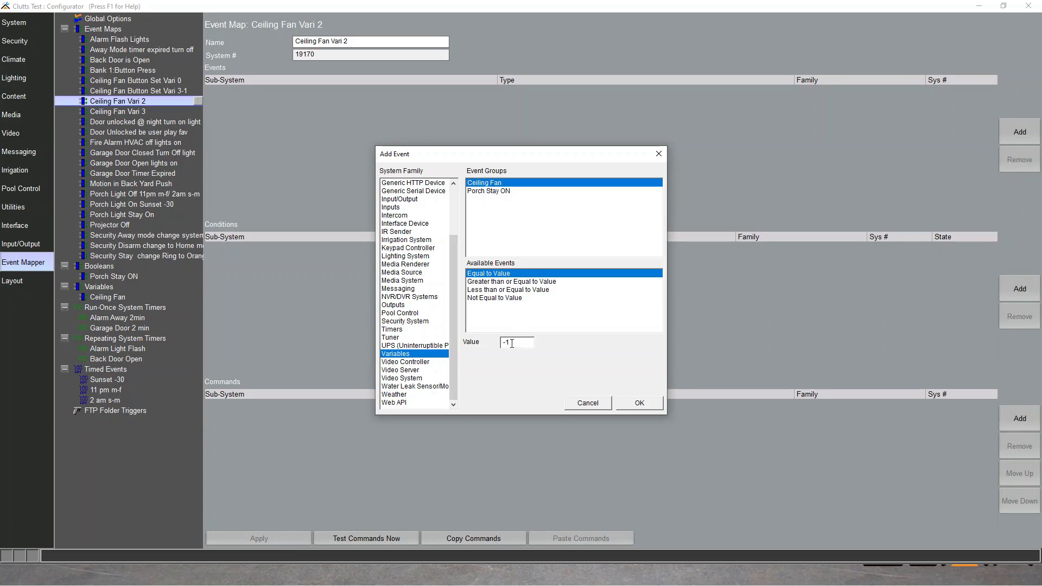
{"action": "double_click", "coordinate": [511, 342]}
{"action": "type", "text": "2"}
{"action": "left_click", "coordinate": [637, 406]}
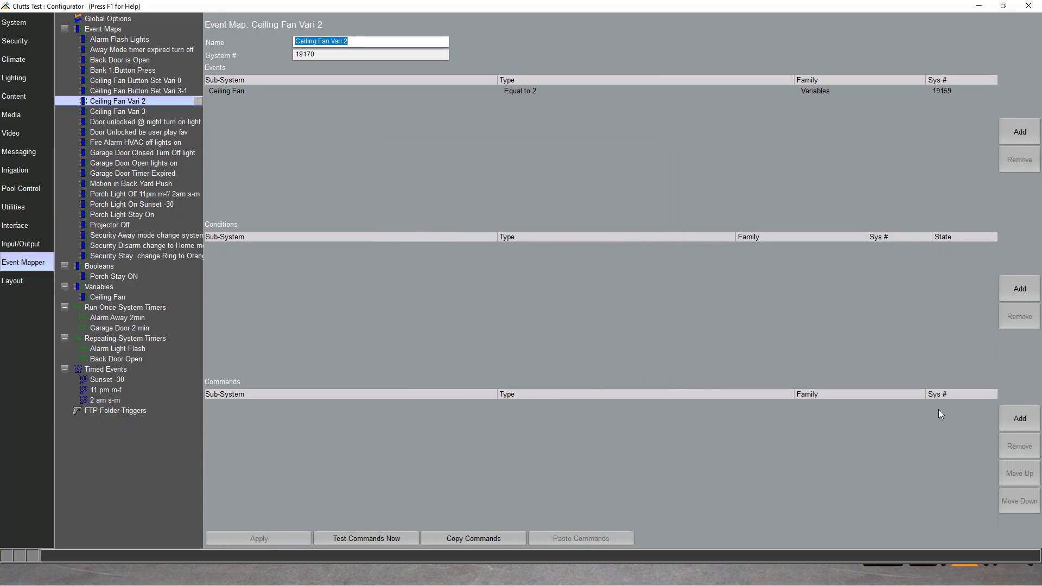
Step: Add a Lighting System command to the Ceiling Fan Vari 2 event map using Set Level 66 % on Switch/Dimmer: Ceiling Fan
{"action": "left_click", "coordinate": [1018, 422]}
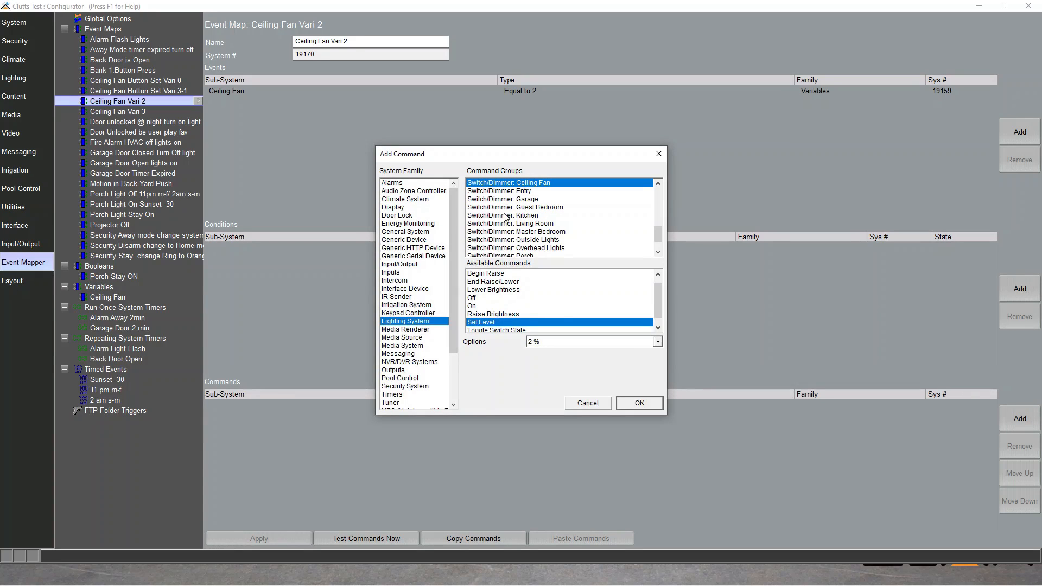
{"action": "left_click", "coordinate": [561, 343]}
{"action": "scroll", "coordinate": [638, 390], "scroll_direction": "down", "scroll_amount": 4}
{"action": "scroll", "coordinate": [638, 390], "scroll_direction": "down", "scroll_amount": 6}
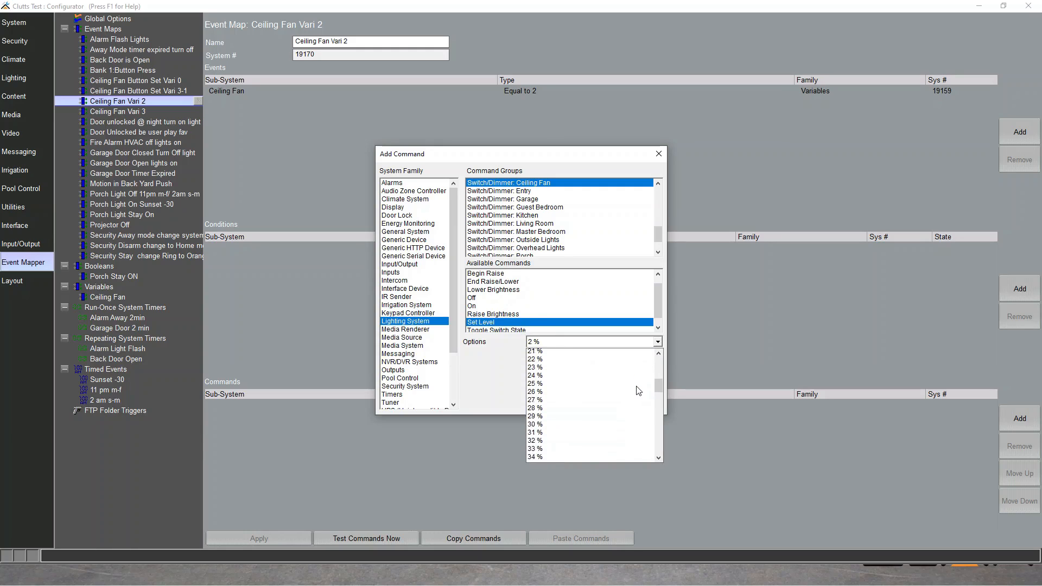
{"action": "scroll", "coordinate": [638, 390], "scroll_direction": "down", "scroll_amount": 5}
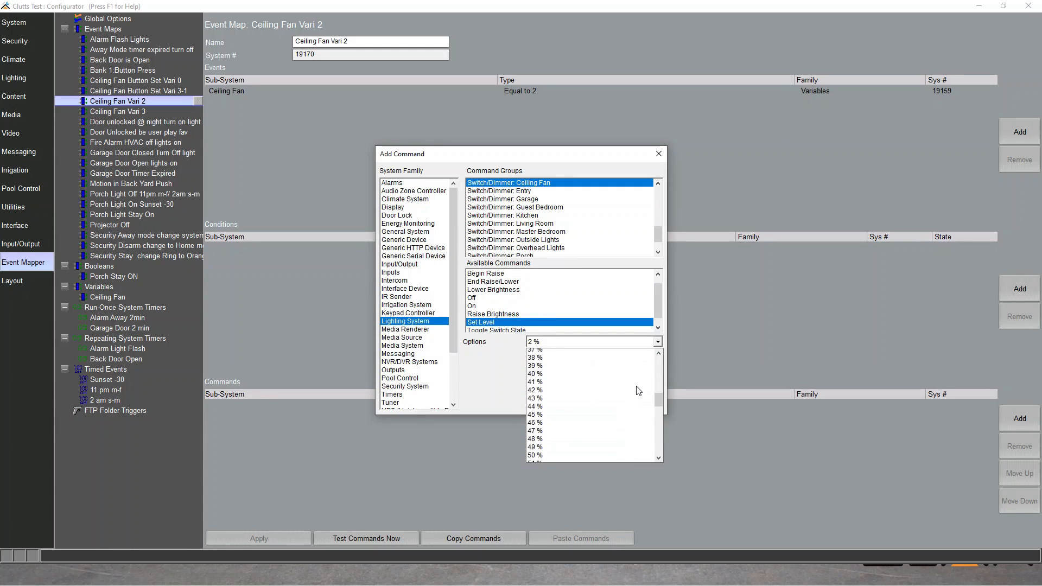
{"action": "scroll", "coordinate": [638, 391], "scroll_direction": "down", "scroll_amount": 2}
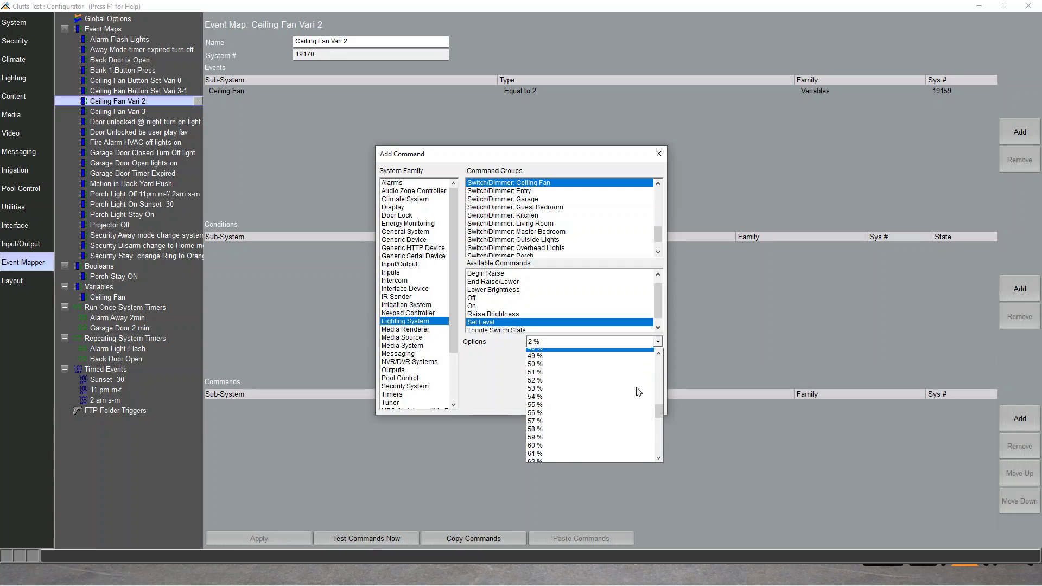
{"action": "scroll", "coordinate": [580, 399], "scroll_direction": "down", "scroll_amount": 2}
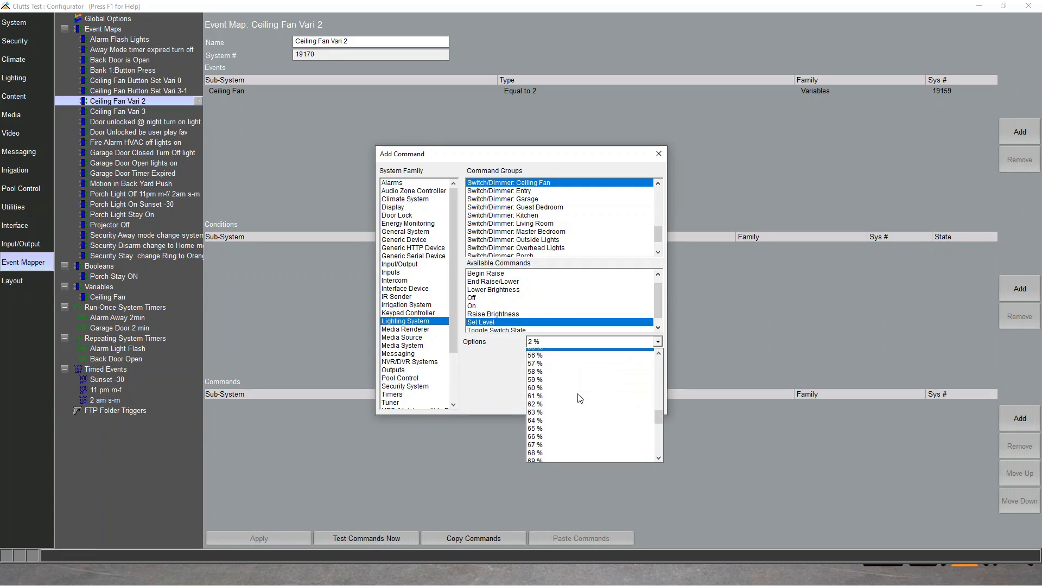
{"action": "left_click", "coordinate": [550, 408]}
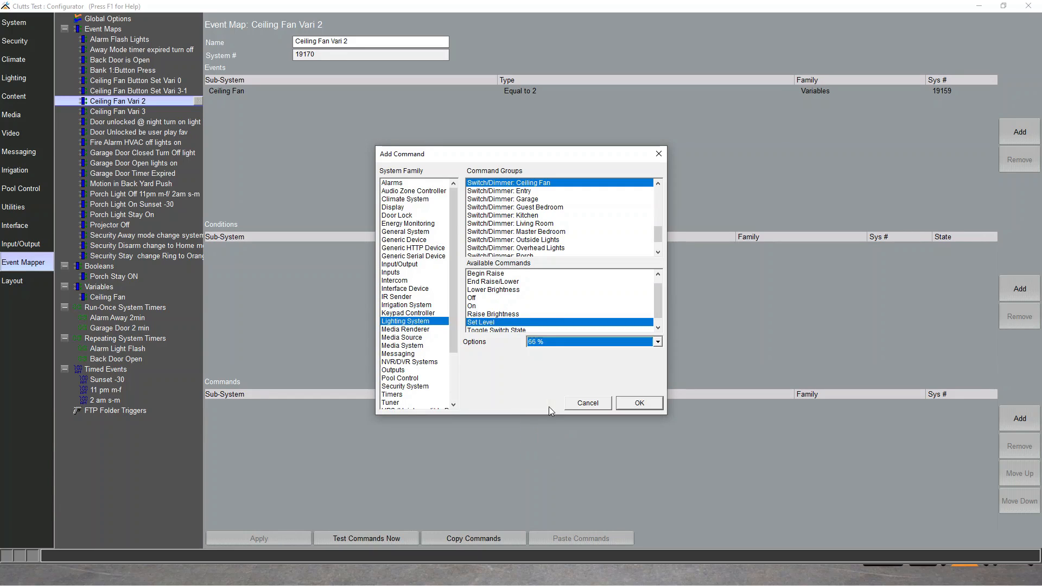
{"action": "left_click", "coordinate": [639, 401]}
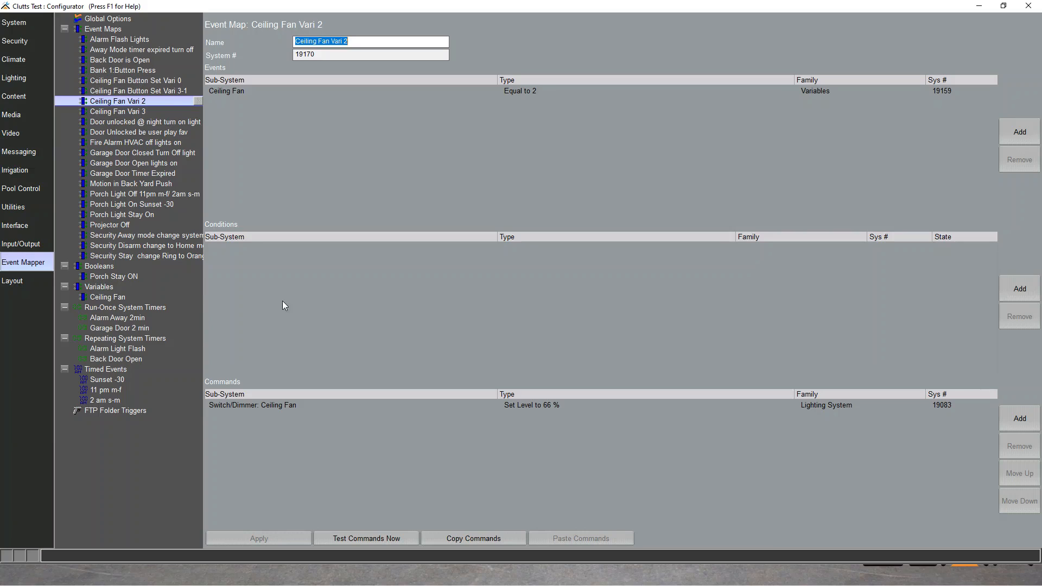
Step: Create another event map and complete its name as "Ceiling Fan Vari 1"
{"action": "right_click", "coordinate": [102, 30]}
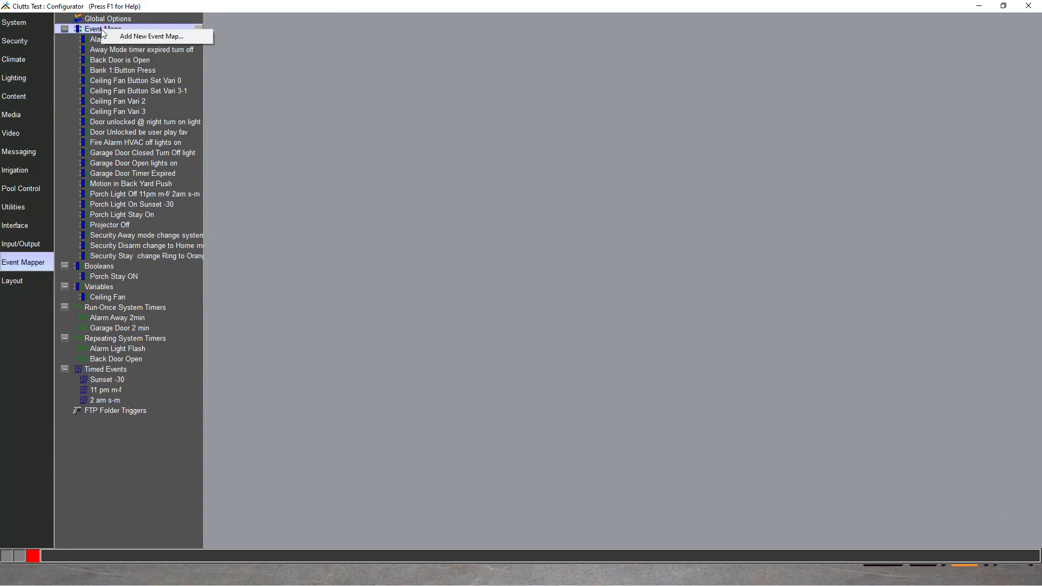
{"action": "left_click", "coordinate": [147, 36]}
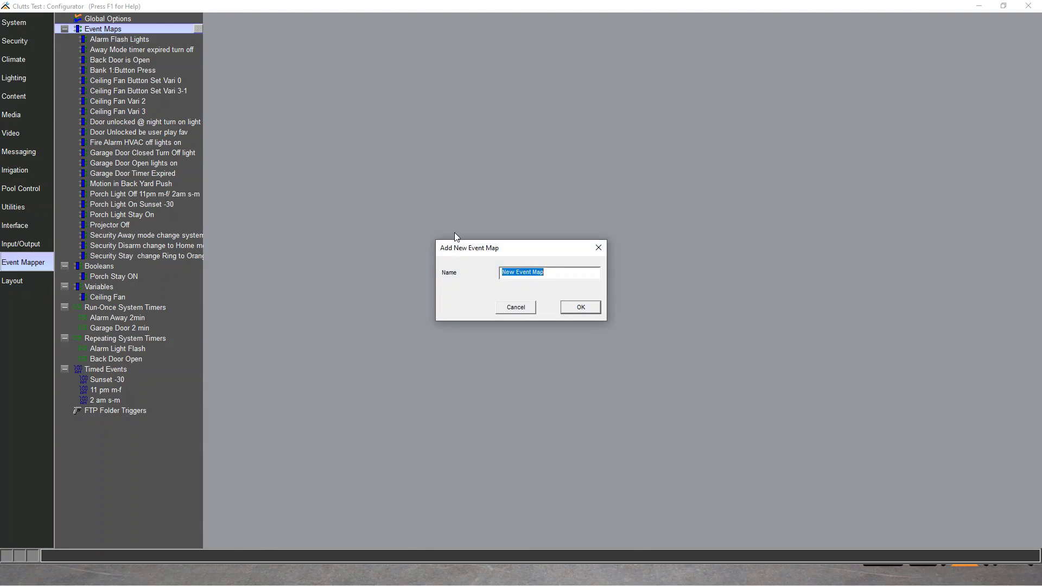
{"action": "type", "text": "Ceiling Fan Vari"}
{"action": "left_click", "coordinate": [590, 308]}
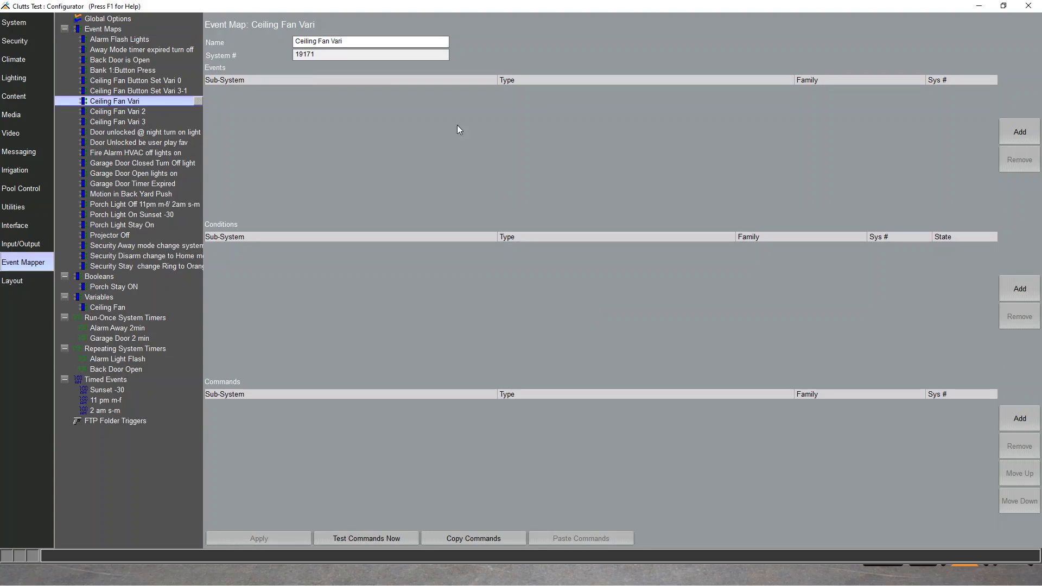
{"action": "left_click", "coordinate": [373, 42]}
{"action": "type", "text": "1"}
Step: Add a Variables event to the Ceiling Fan Vari 1 event map that triggers when Ceiling Fan is Equal to Value 1
{"action": "left_click", "coordinate": [1012, 136]}
{"action": "scroll", "coordinate": [437, 357], "scroll_direction": "down", "scroll_amount": 3}
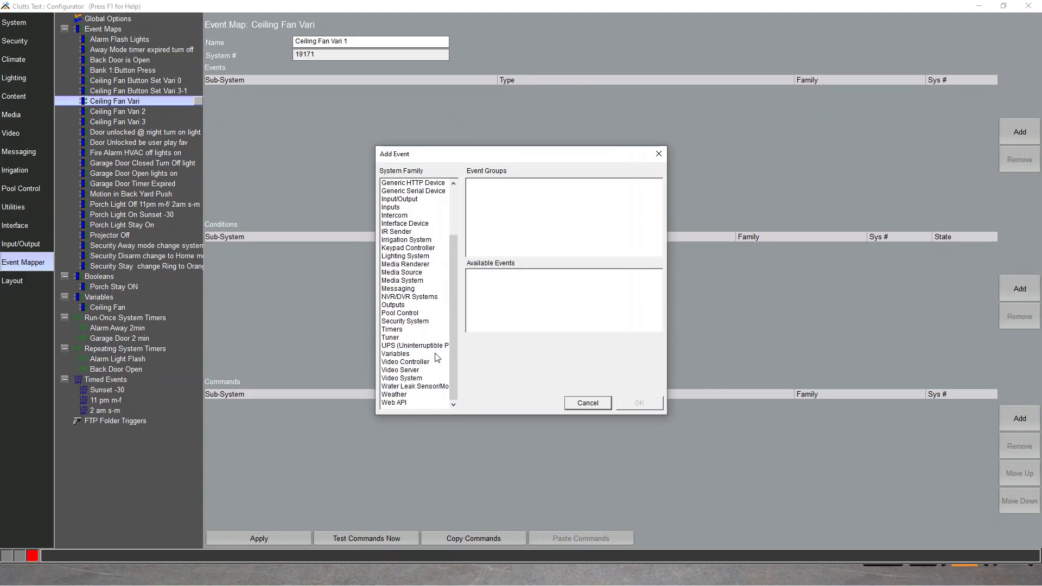
{"action": "left_click", "coordinate": [403, 354]}
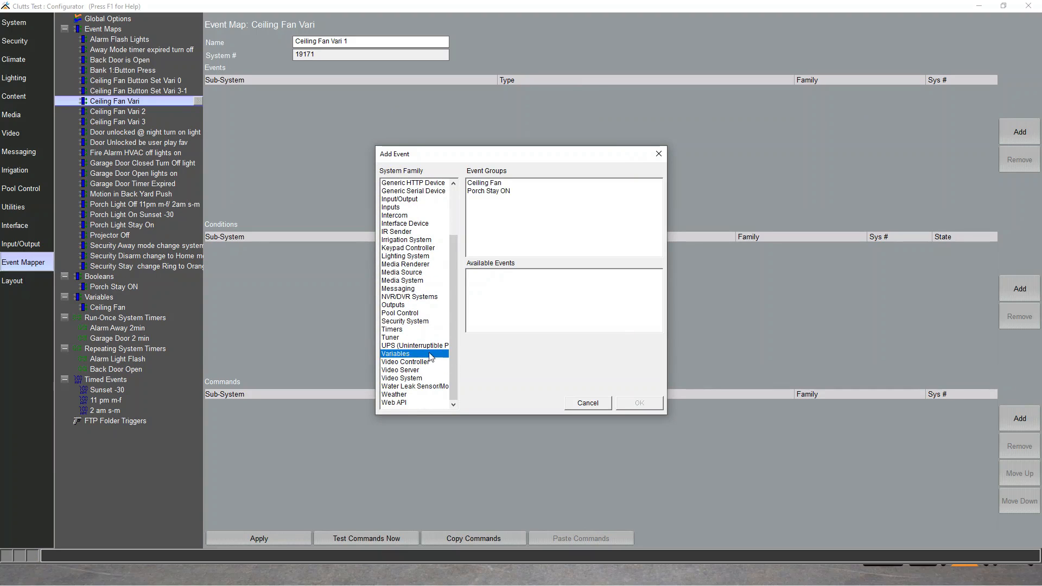
{"action": "left_click", "coordinate": [486, 184]}
{"action": "left_click", "coordinate": [501, 274]}
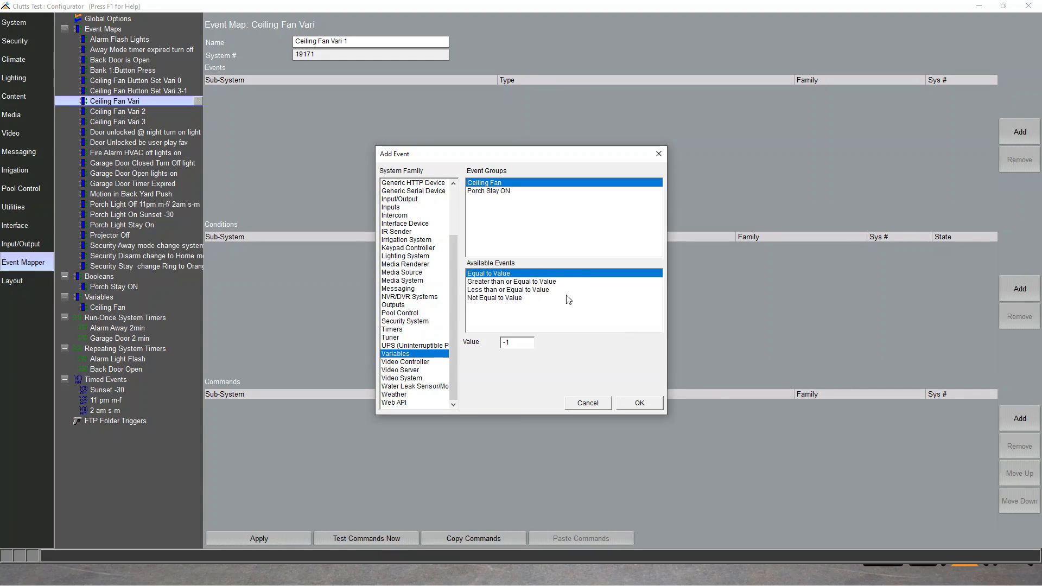
{"action": "left_click_drag", "start_coordinate": [511, 340], "coordinate": [481, 334]}
{"action": "type", "text": "1"}
{"action": "left_click", "coordinate": [639, 403]}
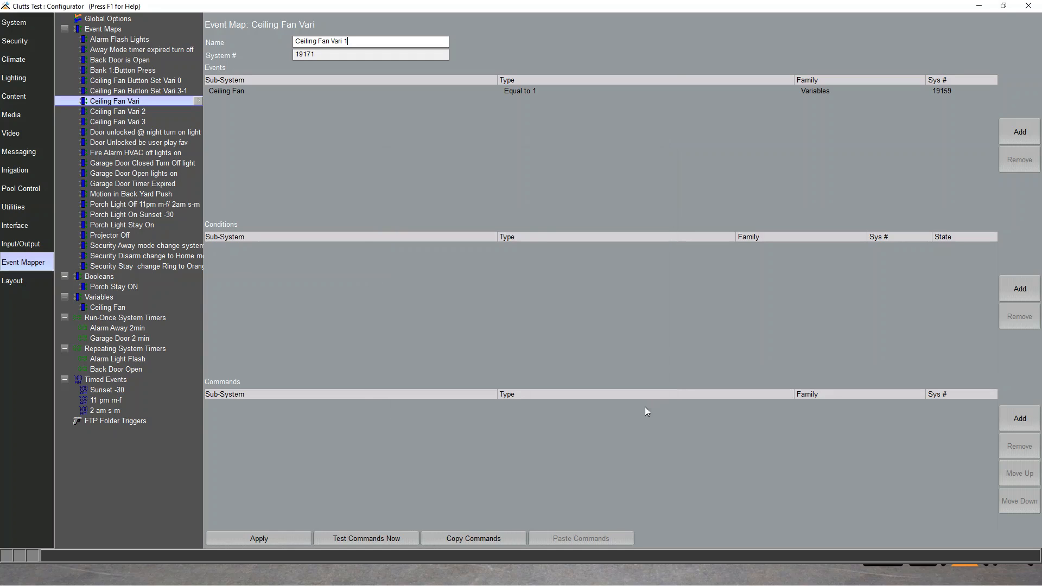
Step: Add a Set Level 33 % command on Switch/Dimmer: Ceiling Fan to the Ceiling Fan Vari 1 event map and apply the map's changes
{"action": "left_click", "coordinate": [1019, 418]}
{"action": "left_click", "coordinate": [581, 340]}
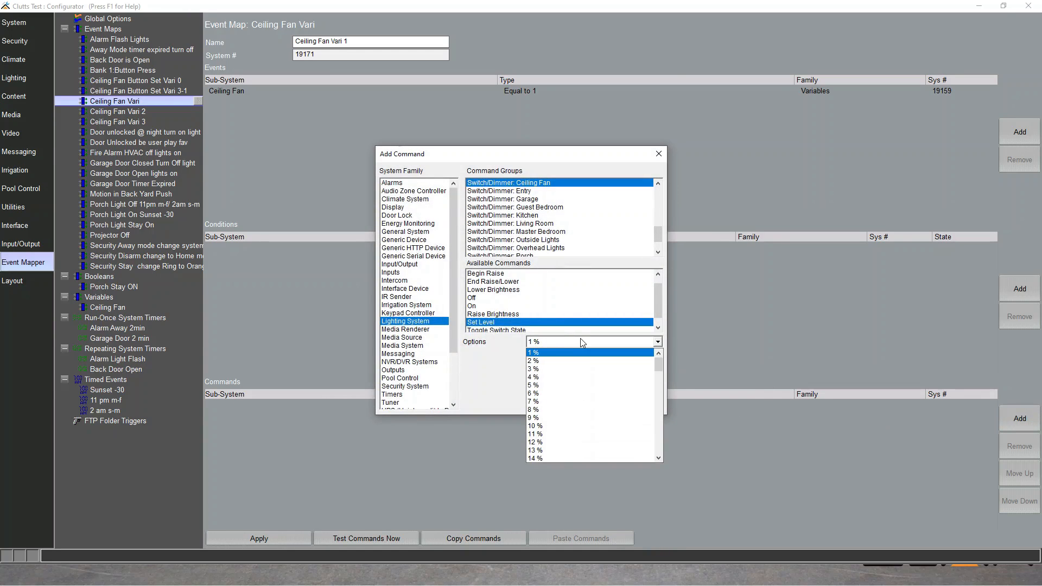
{"action": "scroll", "coordinate": [591, 386], "scroll_direction": "down", "scroll_amount": 5}
{"action": "scroll", "coordinate": [591, 386], "scroll_direction": "down", "scroll_amount": 3}
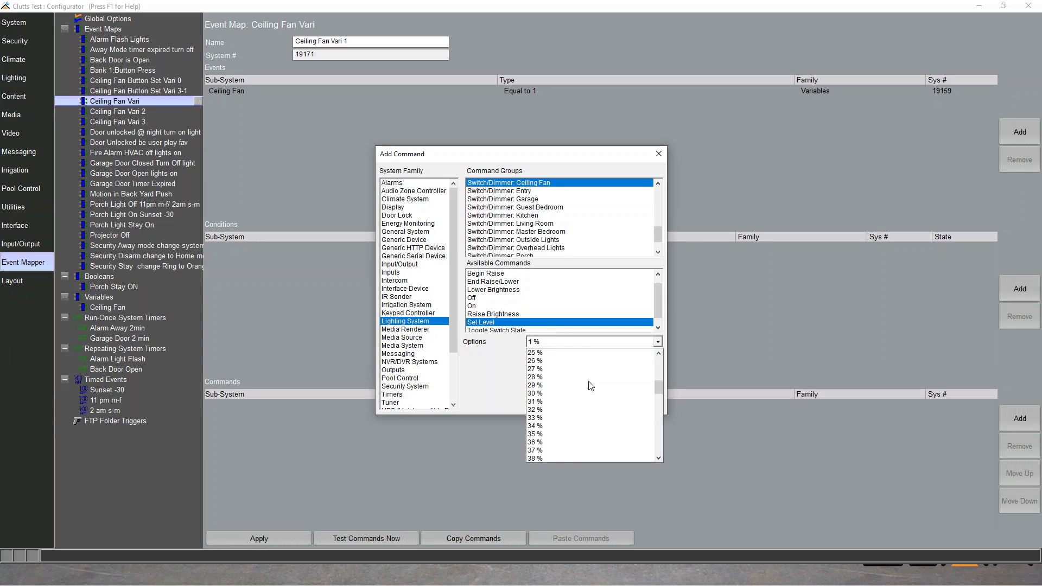
{"action": "left_click", "coordinate": [537, 418]}
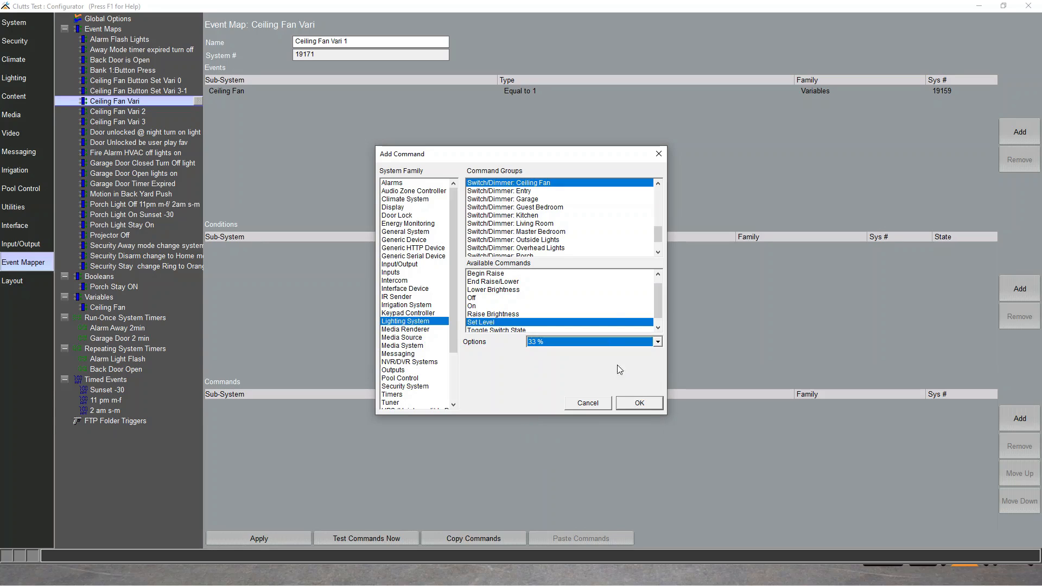
{"action": "left_click", "coordinate": [646, 406]}
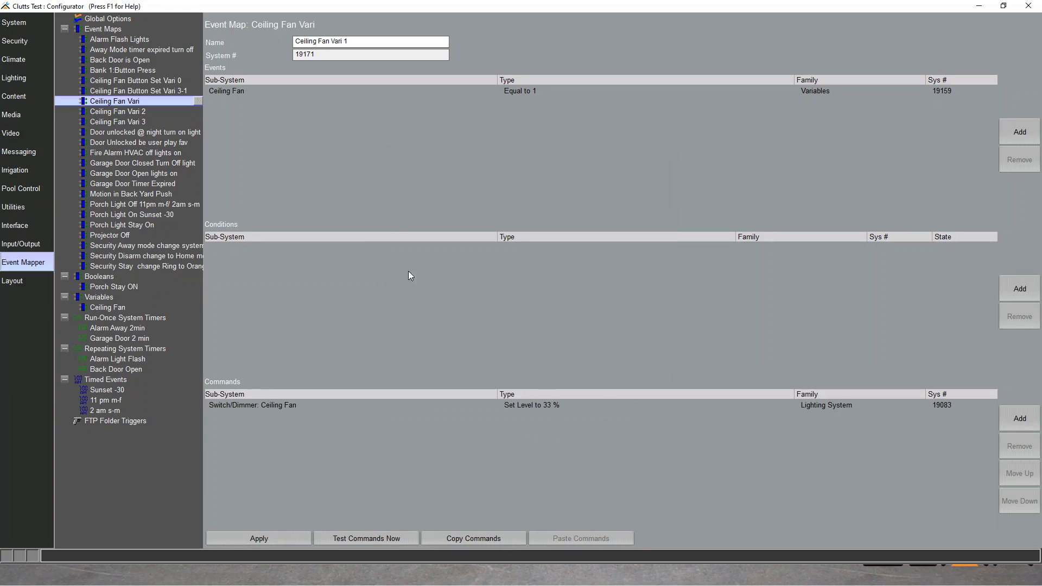
{"action": "left_click", "coordinate": [291, 540]}
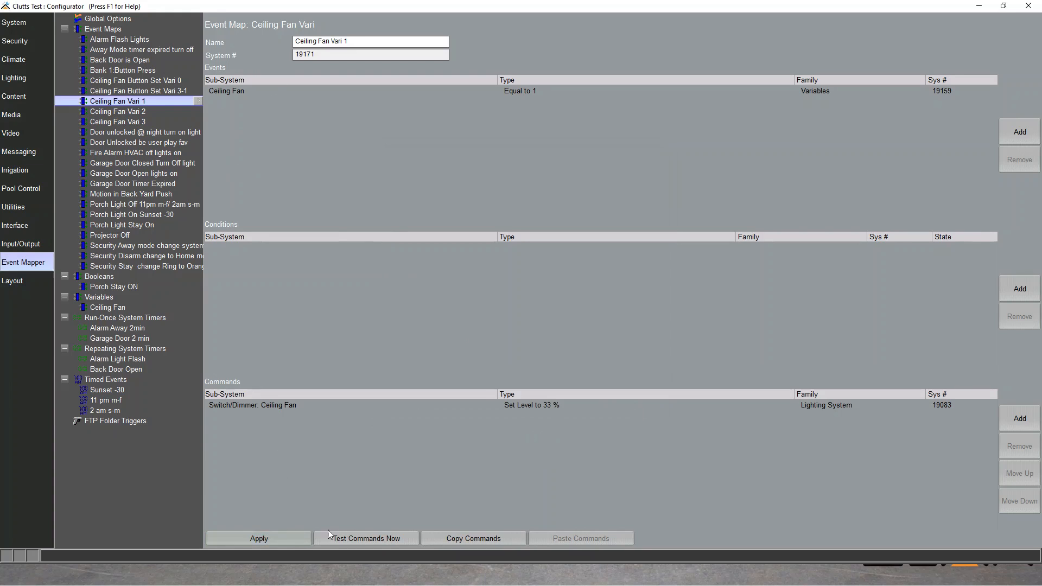
Step: Create a new event map named "Ceiling Fan Vari 0"
{"action": "right_click", "coordinate": [116, 30]}
{"action": "left_click", "coordinate": [135, 39]}
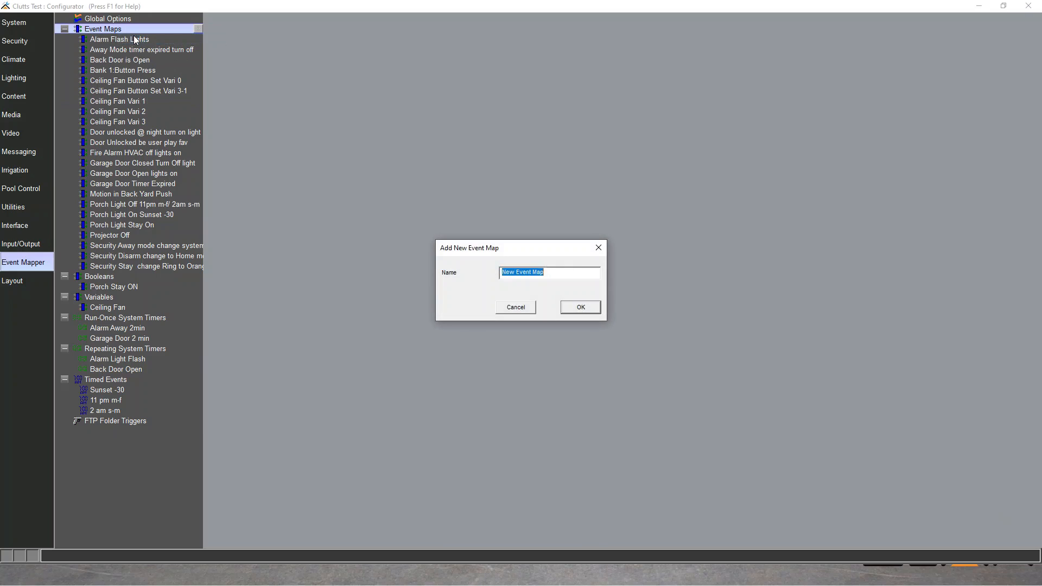
{"action": "type", "text": "Ceiling Fan Vari 0"}
{"action": "left_click", "coordinate": [594, 309]}
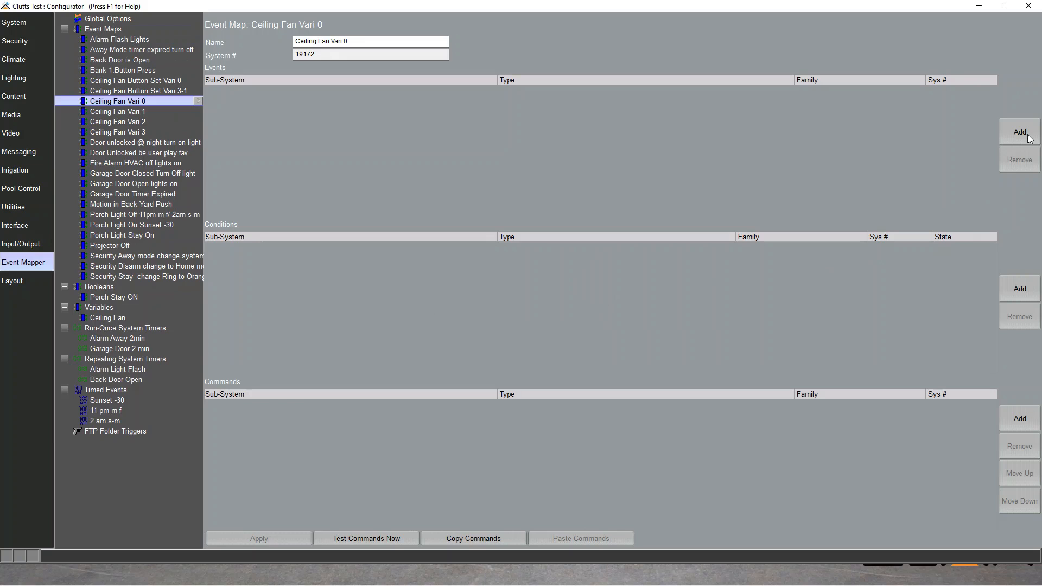
Step: Add a Variables event to the Ceiling Fan Vari 0 event map that triggers when Ceiling Fan is Equal to Value 0
{"action": "left_click", "coordinate": [1029, 138]}
{"action": "scroll", "coordinate": [421, 340], "scroll_direction": "down", "scroll_amount": 1}
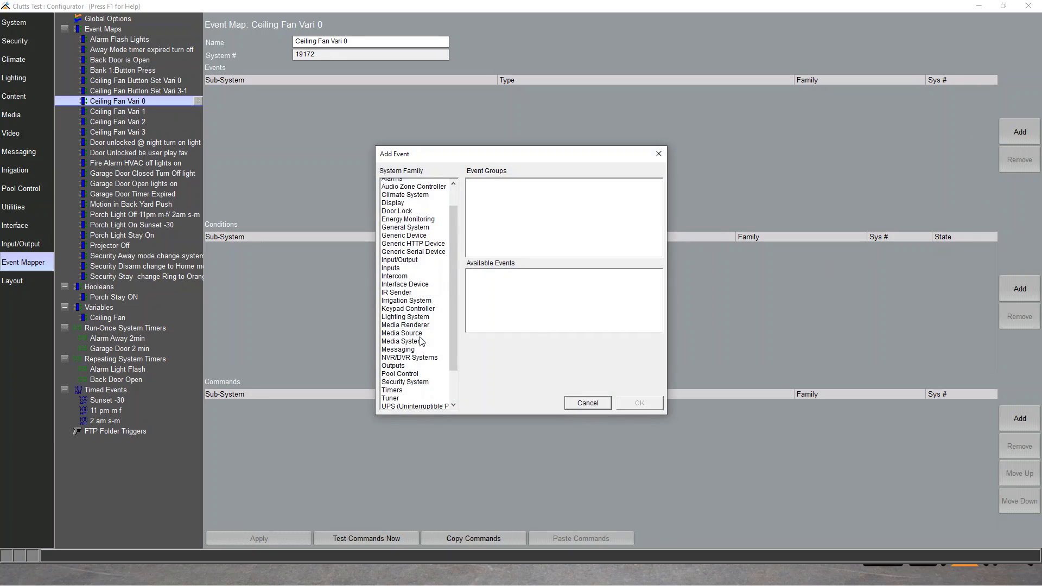
{"action": "scroll", "coordinate": [422, 340], "scroll_direction": "down", "scroll_amount": 3}
{"action": "left_click", "coordinate": [408, 353]}
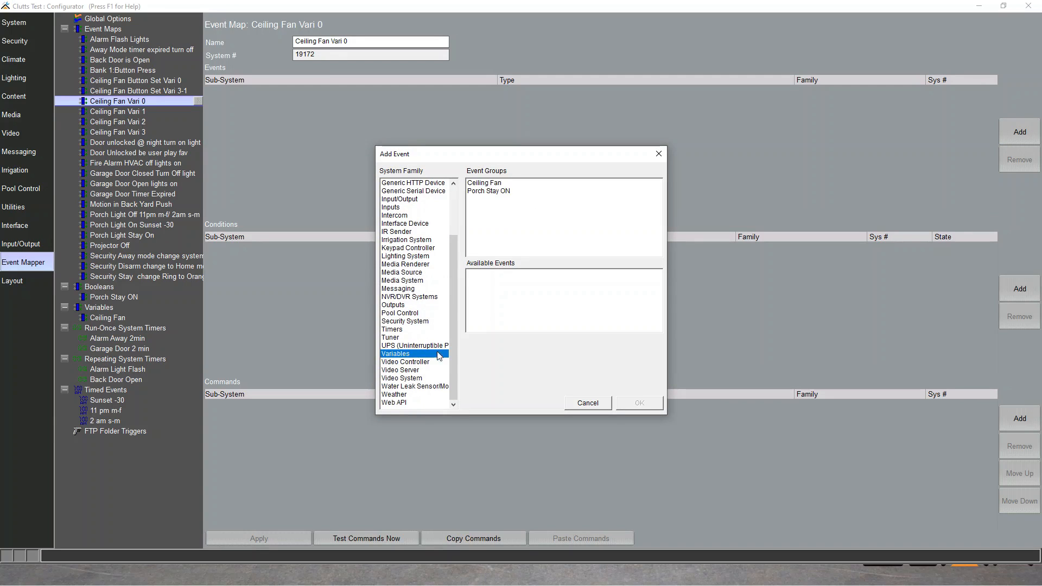
{"action": "left_click", "coordinate": [515, 184]}
{"action": "left_click", "coordinate": [506, 274]}
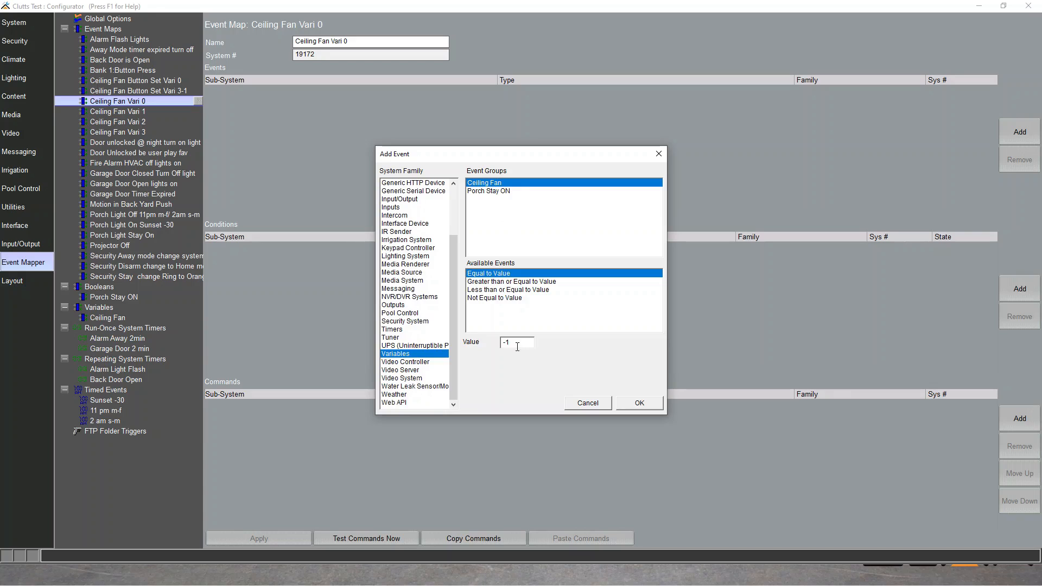
{"action": "double_click", "coordinate": [517, 347]}
{"action": "type", "text": "0"}
{"action": "left_click", "coordinate": [639, 407]}
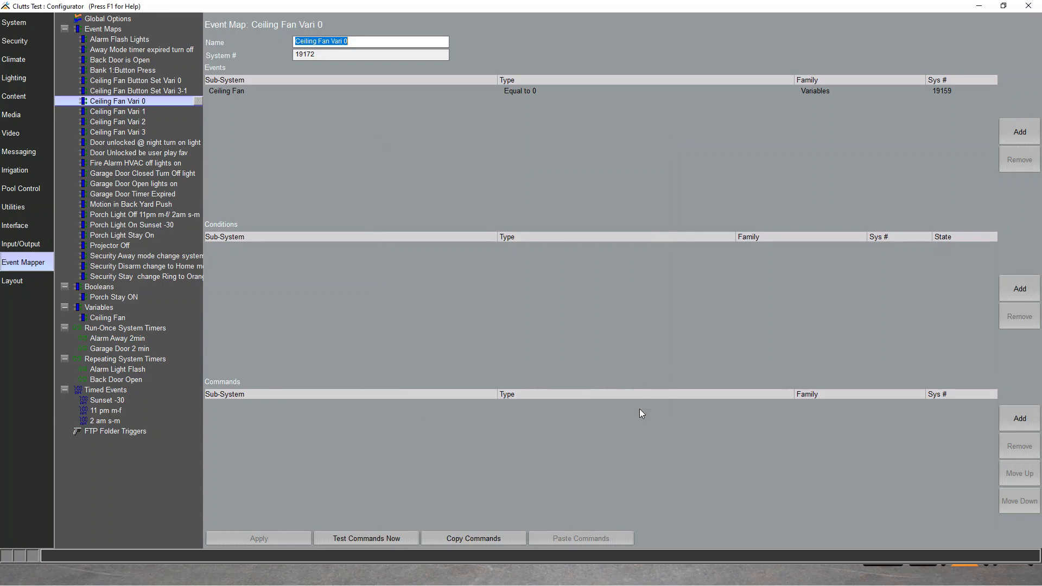
Step: Add an Off command on Switch/Dimmer: Ceiling Fan to the Ceiling Fan Vari 0 event map
{"action": "left_click", "coordinate": [1007, 422]}
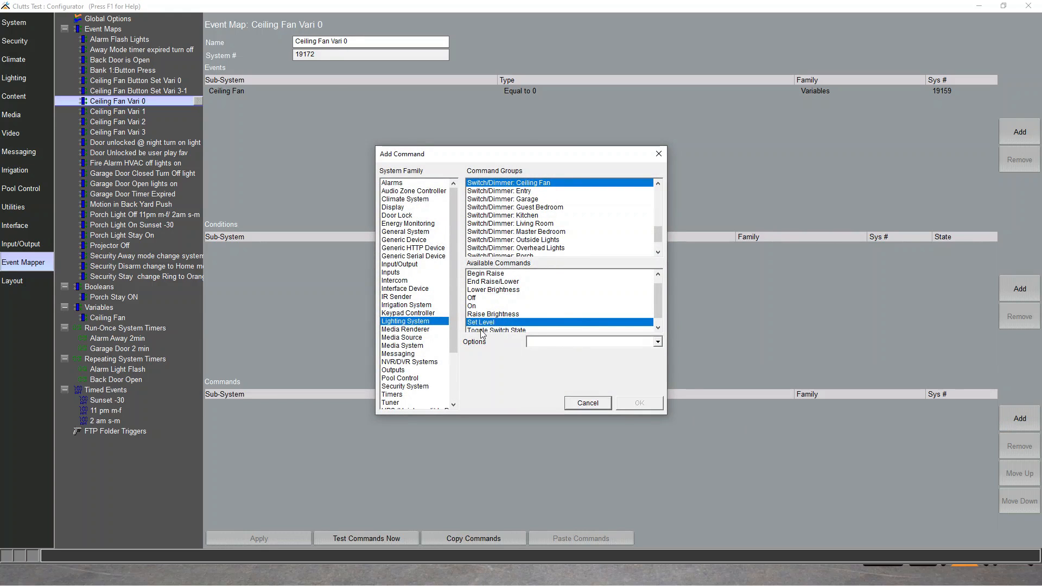
{"action": "left_click", "coordinate": [478, 298]}
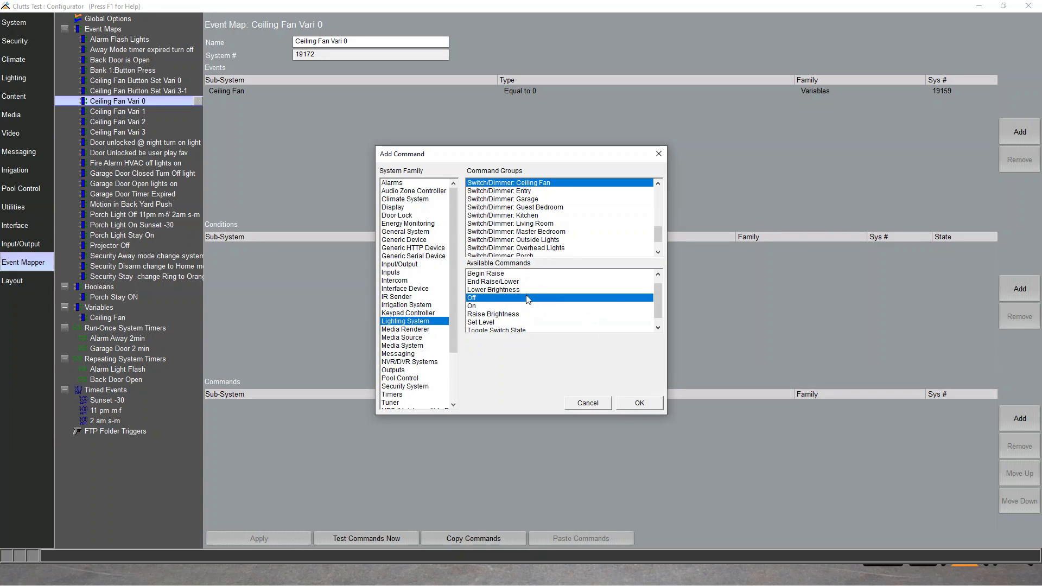
{"action": "left_click", "coordinate": [633, 403]}
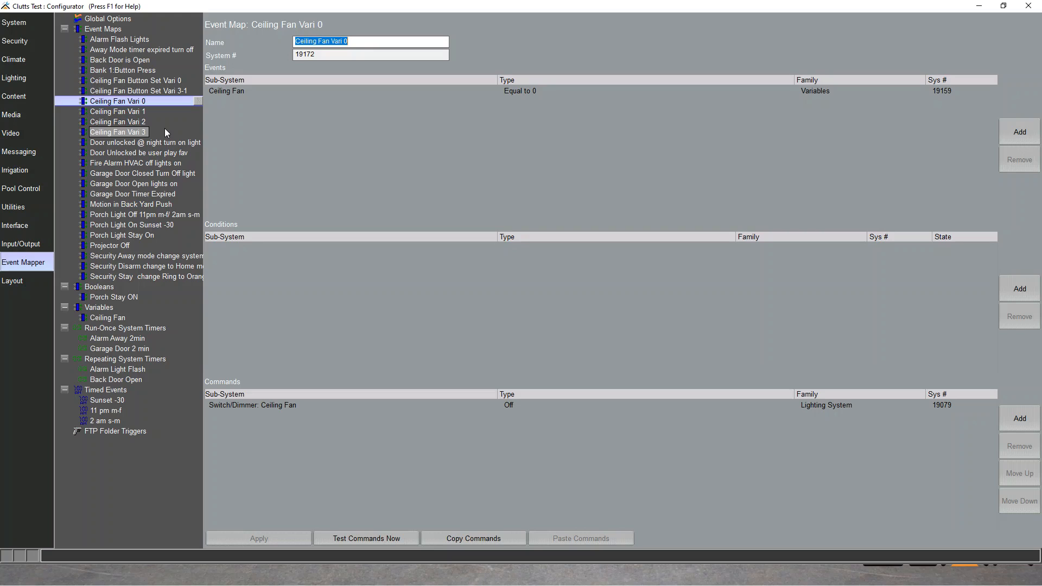
Step: Create a new event map variable named "Office Music"
{"action": "left_click", "coordinate": [99, 308]}
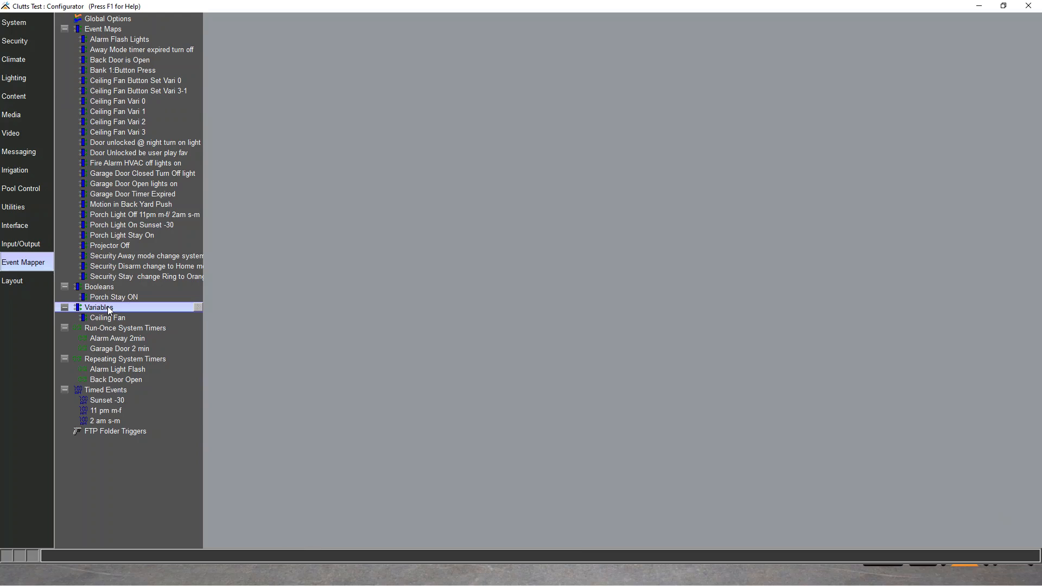
{"action": "right_click", "coordinate": [107, 308]}
{"action": "left_click", "coordinate": [134, 314]}
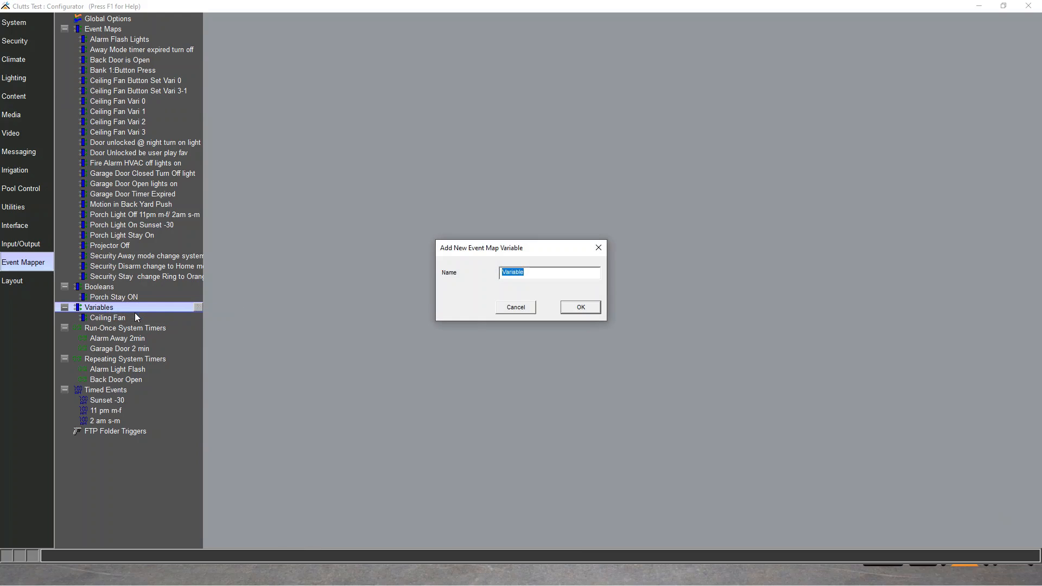
{"action": "type", "text": "Office"}
{"action": "type", "text": " Mu"}
{"action": "type", "text": "sc"}
{"action": "type", "text": "ic"}
{"action": "left_click", "coordinate": [580, 307]}
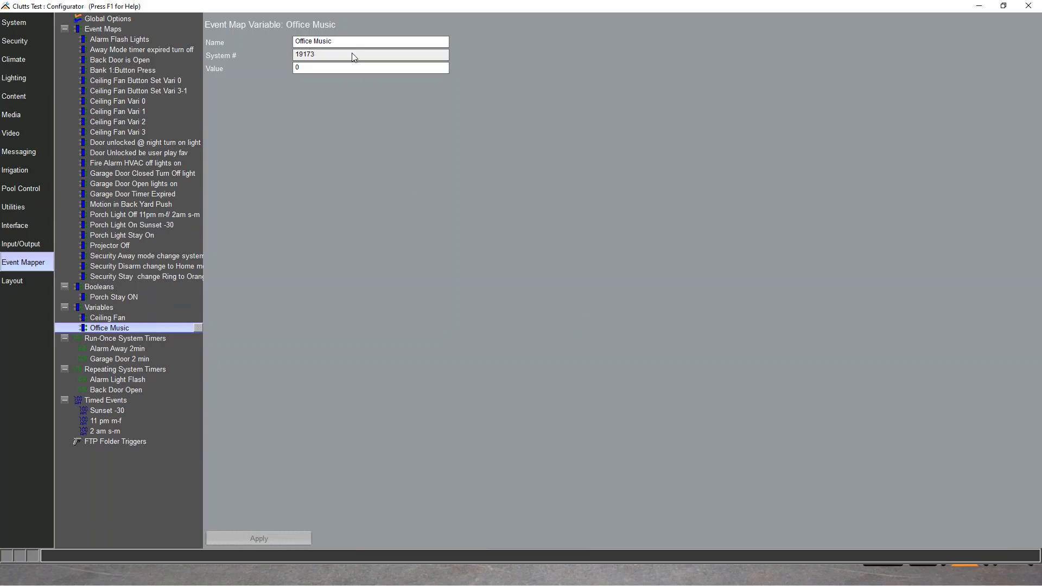
Step: Set the Office Music variable's value to 1 and apply the change
{"action": "left_click_drag", "start_coordinate": [346, 42], "coordinate": [274, 29]}
{"action": "left_click_drag", "start_coordinate": [302, 68], "coordinate": [281, 69]}
{"action": "type", "text": "1"}
{"action": "left_click", "coordinate": [253, 539]}
Step: Create a new event map named "Office Music Vari 1-2"
{"action": "key", "text": "ctrl+c"}
{"action": "right_click", "coordinate": [122, 34]}
{"action": "left_click", "coordinate": [140, 38]}
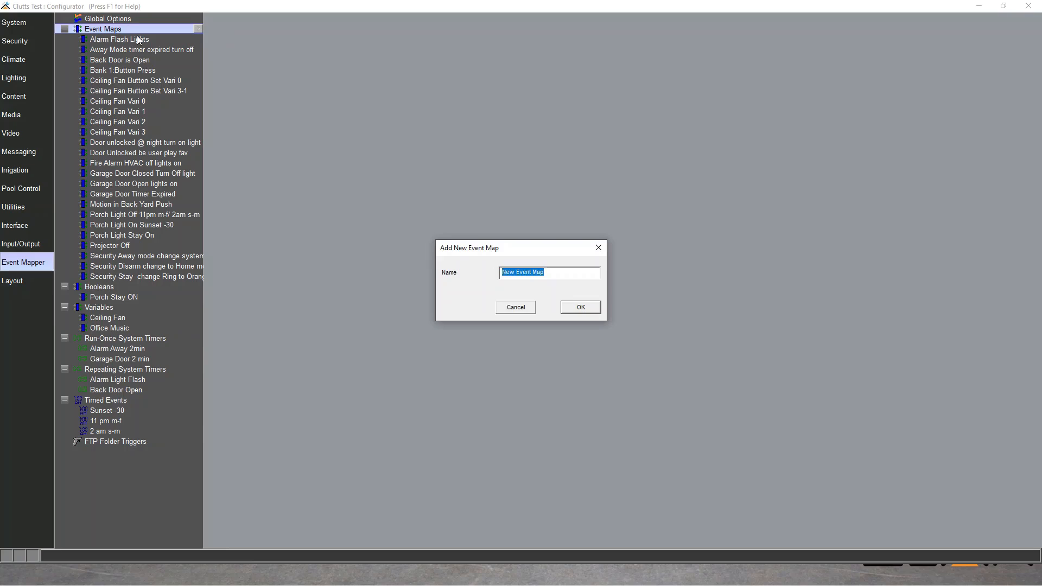
{"action": "key", "text": "ctrl+v"}
{"action": "left_click", "coordinate": [580, 307]}
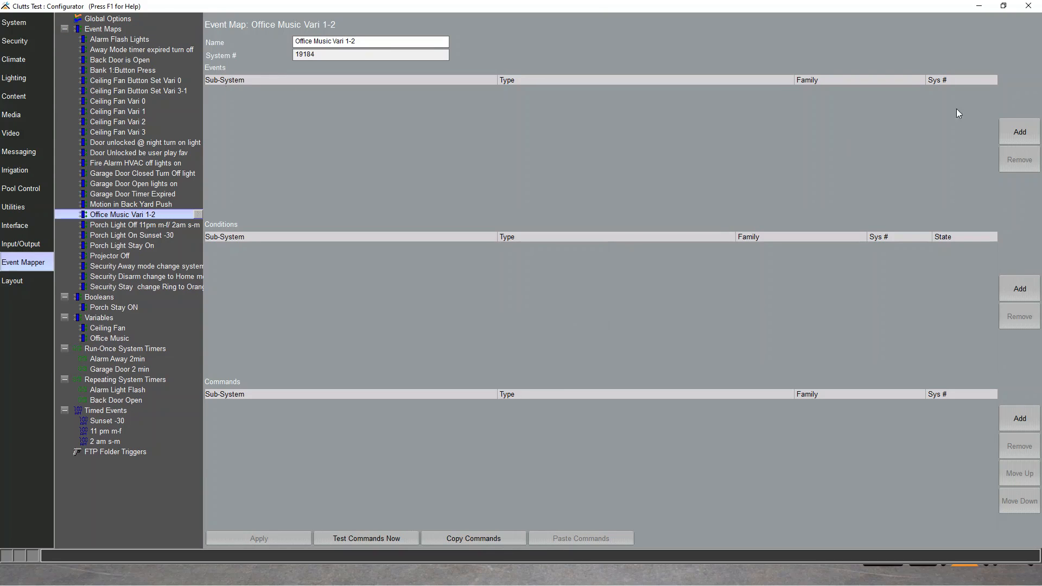
Step: Add an Interface Device event to Office Music Vari 1-2 that triggers when [Favorite 1] is Pressed on the Office KP7 keypad
{"action": "left_click", "coordinate": [1017, 131]}
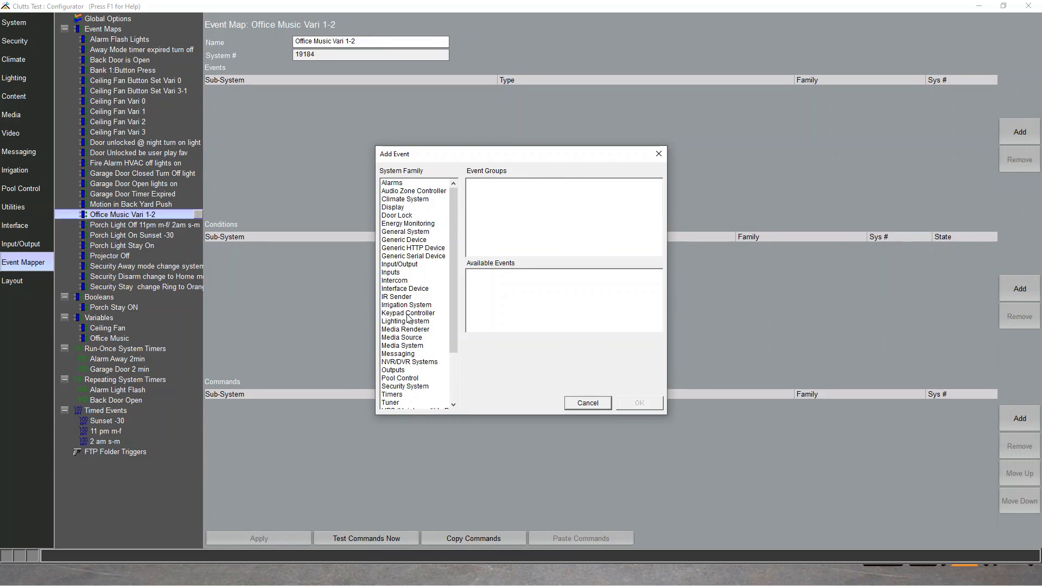
{"action": "left_click", "coordinate": [404, 289]}
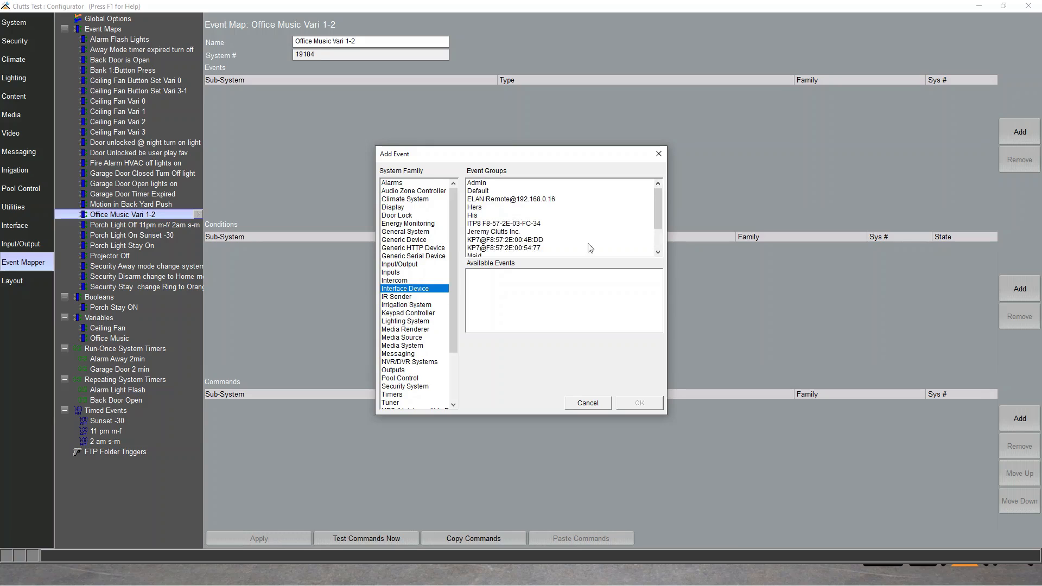
{"action": "scroll", "coordinate": [591, 247], "scroll_direction": "down", "scroll_amount": 1}
{"action": "left_click", "coordinate": [546, 240]}
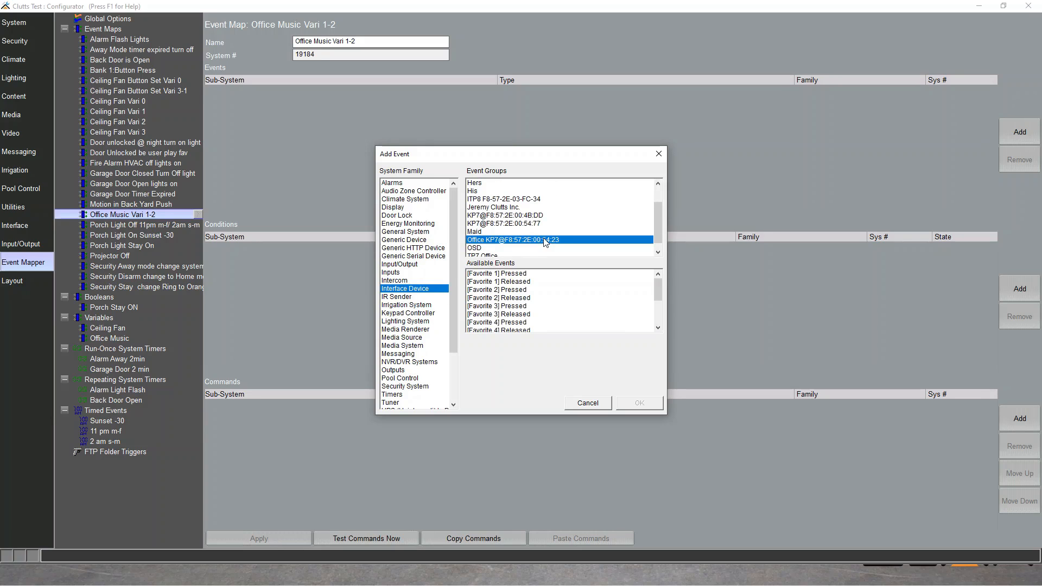
{"action": "left_click", "coordinate": [510, 274]}
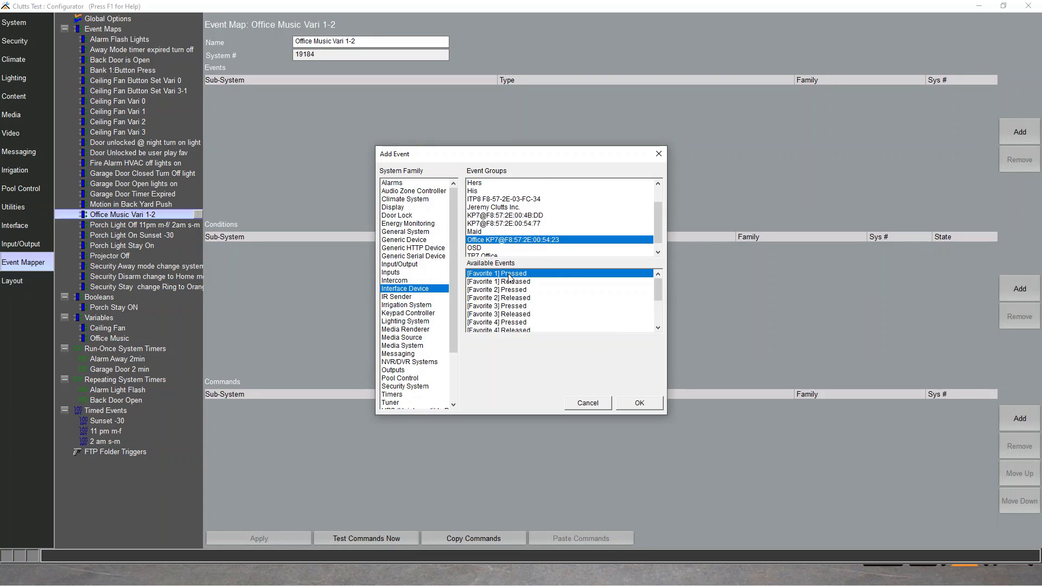
{"action": "left_click", "coordinate": [640, 403]}
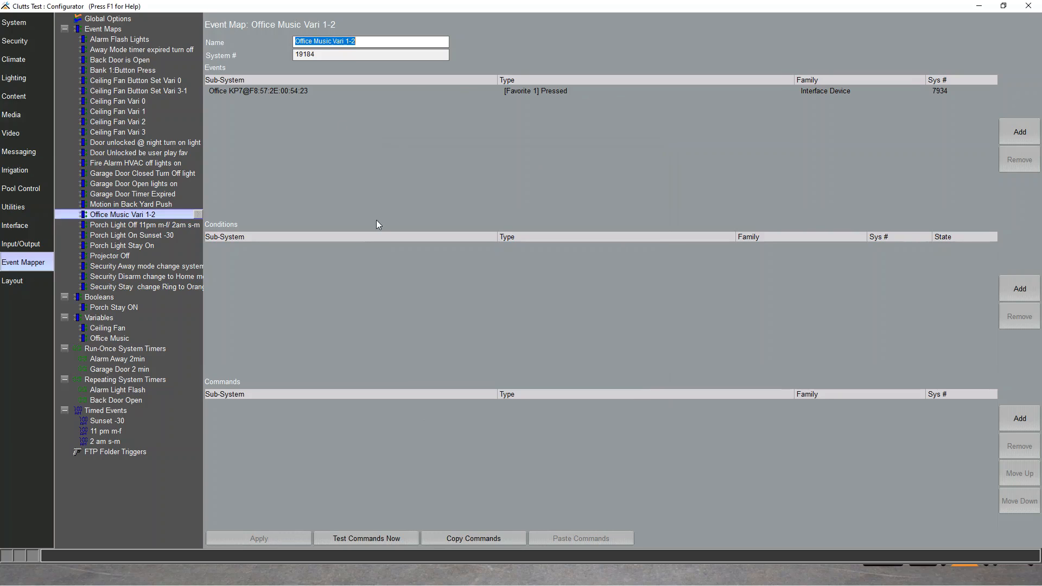
Step: Add a Variables condition to Office Music Vari 1-2 requiring Office Music to be Not Equal to Value 3
{"action": "left_click", "coordinate": [1005, 286]}
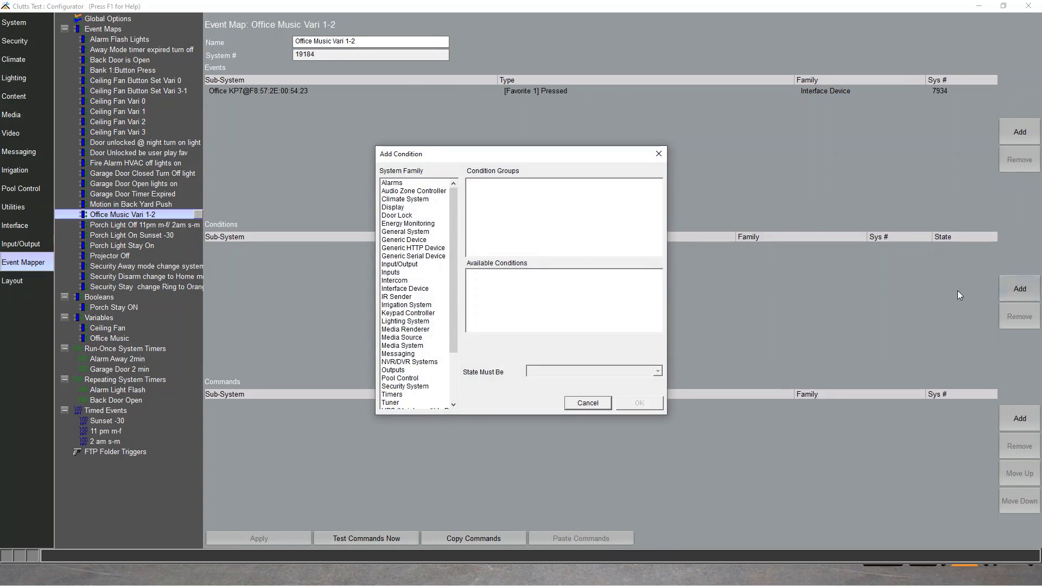
{"action": "scroll", "coordinate": [410, 395], "scroll_direction": "down", "scroll_amount": 2}
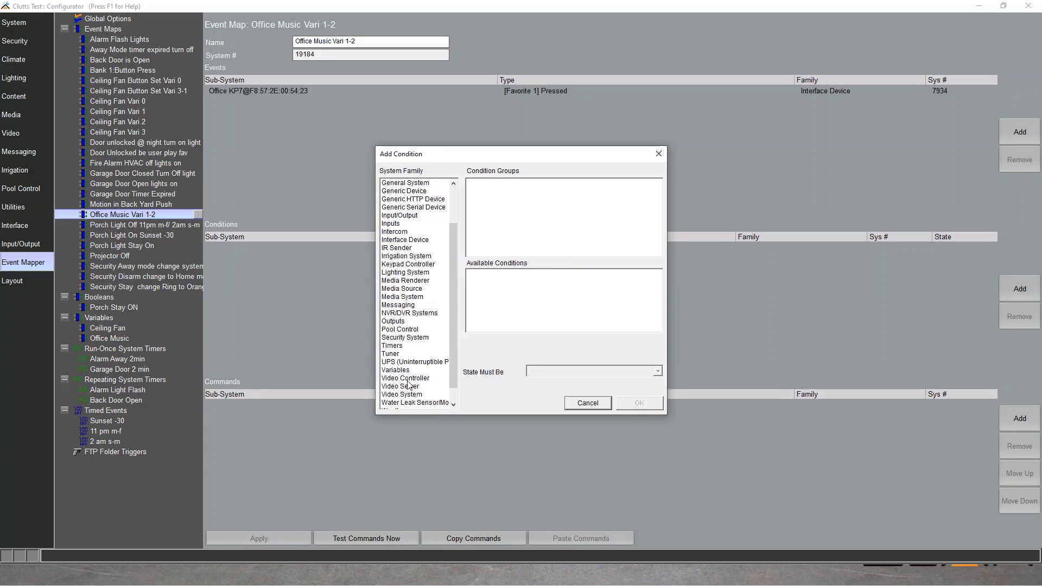
{"action": "left_click", "coordinate": [409, 371]}
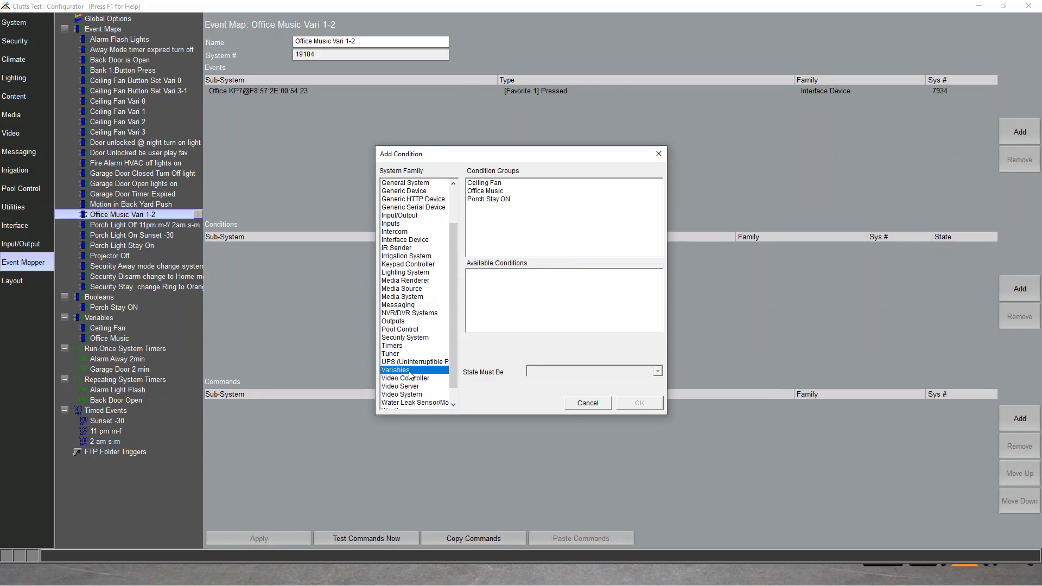
{"action": "left_click", "coordinate": [486, 192]}
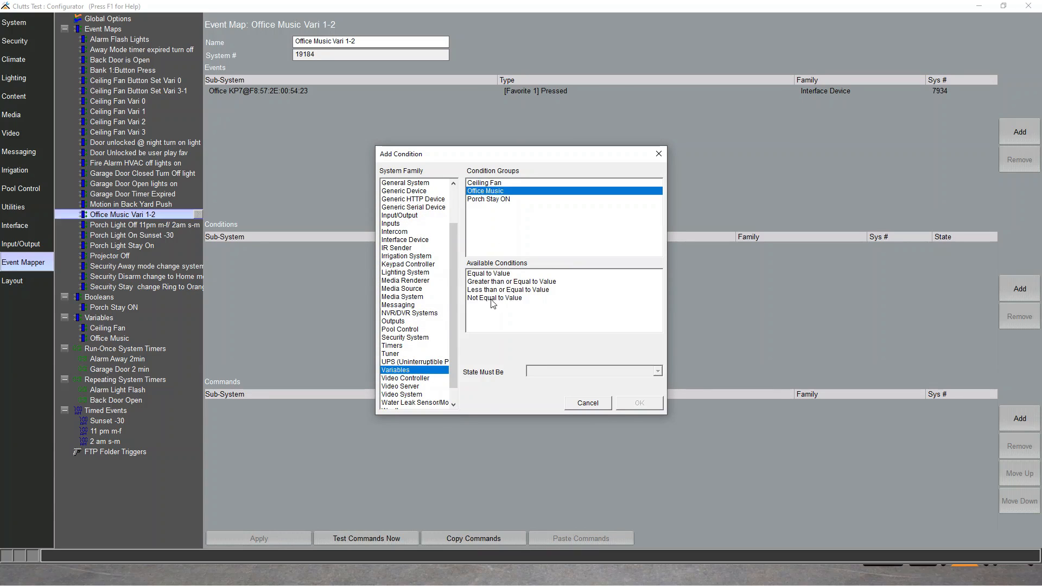
{"action": "left_click", "coordinate": [492, 300]}
{"action": "left_click_drag", "start_coordinate": [513, 342], "coordinate": [455, 339]}
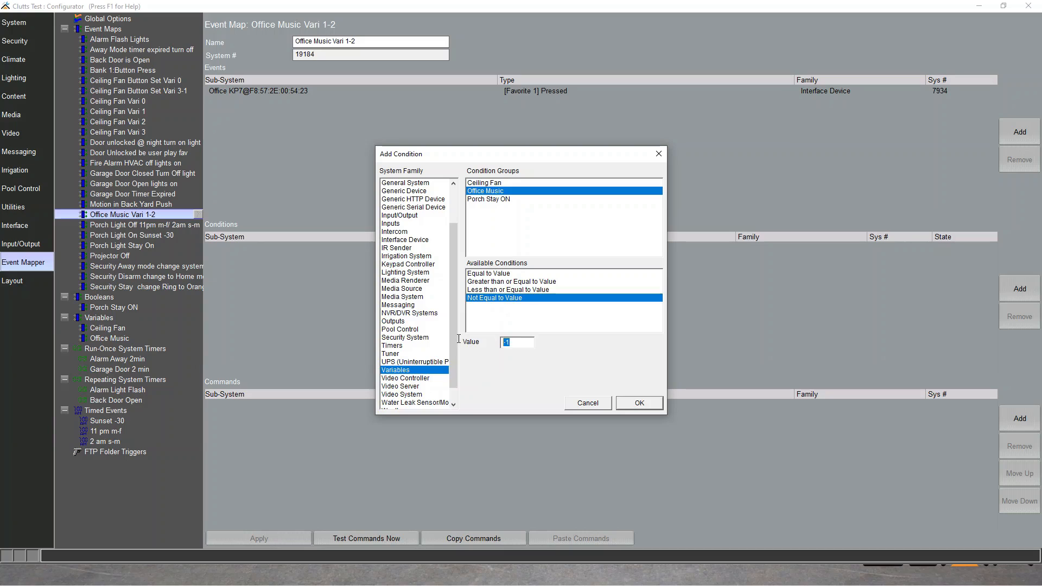
{"action": "type", "text": "3"}
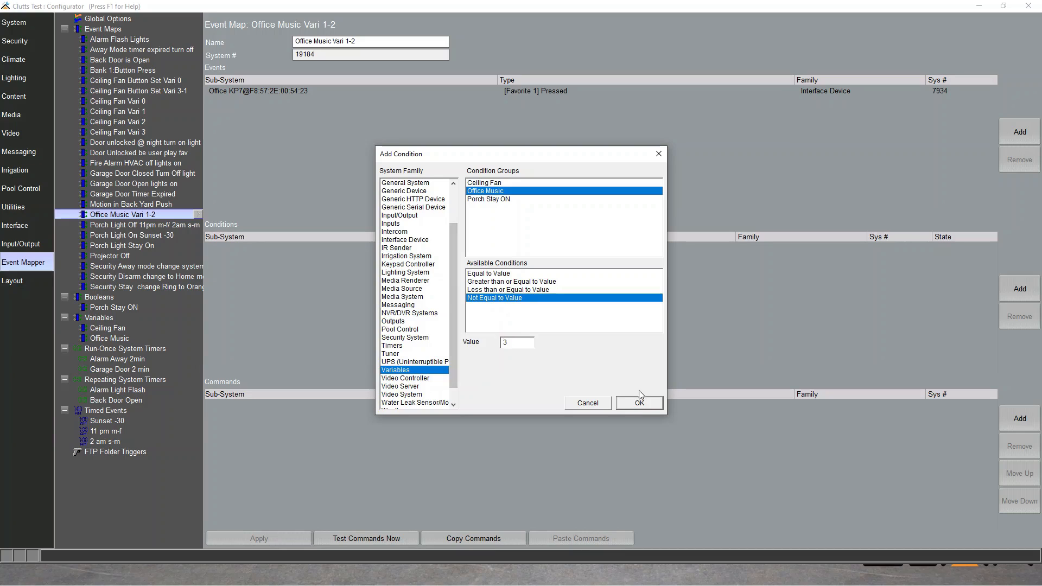
{"action": "left_click", "coordinate": [639, 405]}
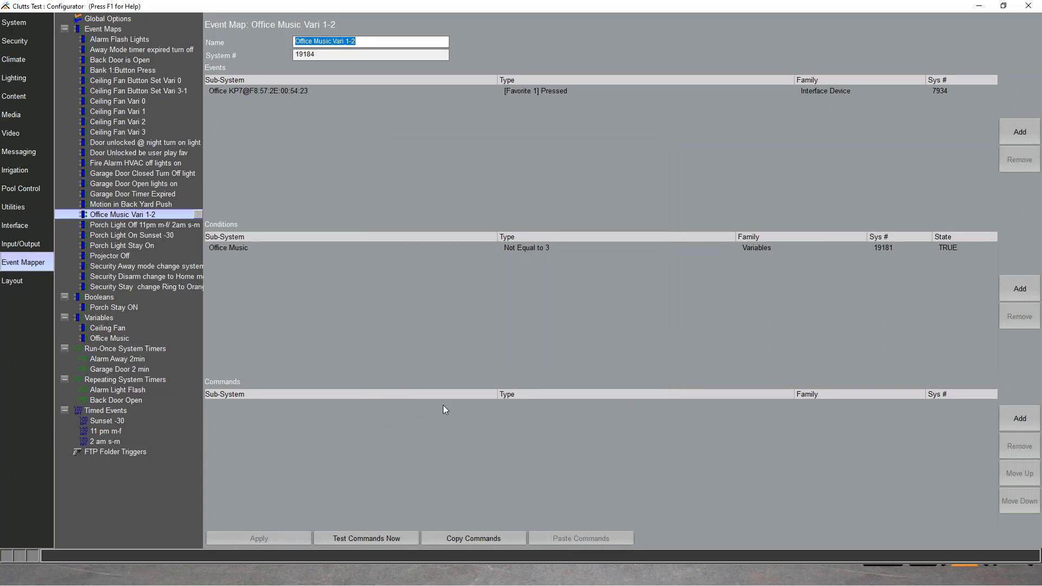
Step: Add a Change Variable command with value +1 on the Office Music variable to the Office Music Vari 1-2 event map
{"action": "left_click", "coordinate": [1019, 419]}
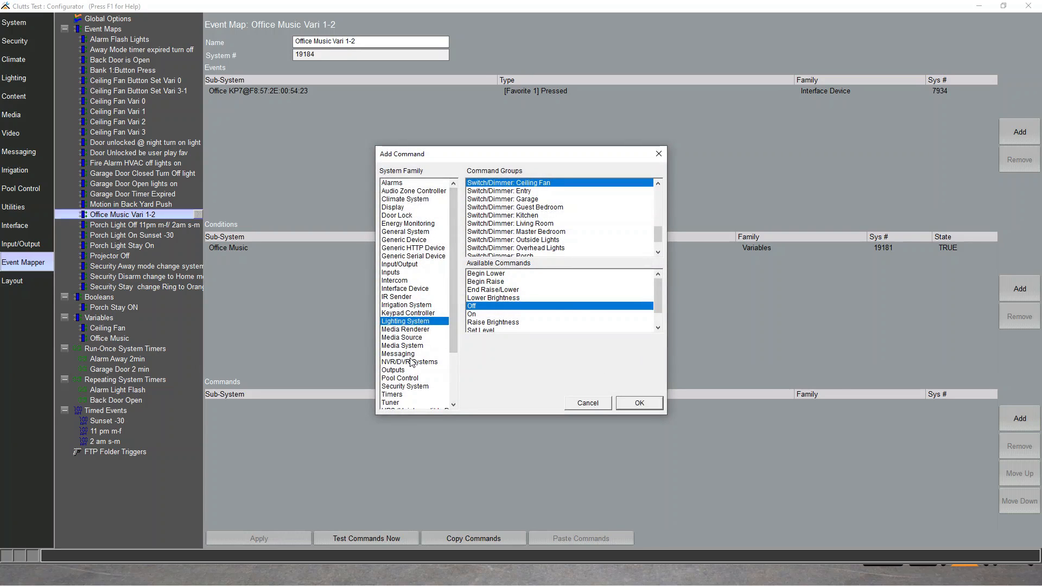
{"action": "scroll", "coordinate": [411, 395], "scroll_direction": "down", "scroll_amount": 2}
{"action": "left_click", "coordinate": [404, 369]}
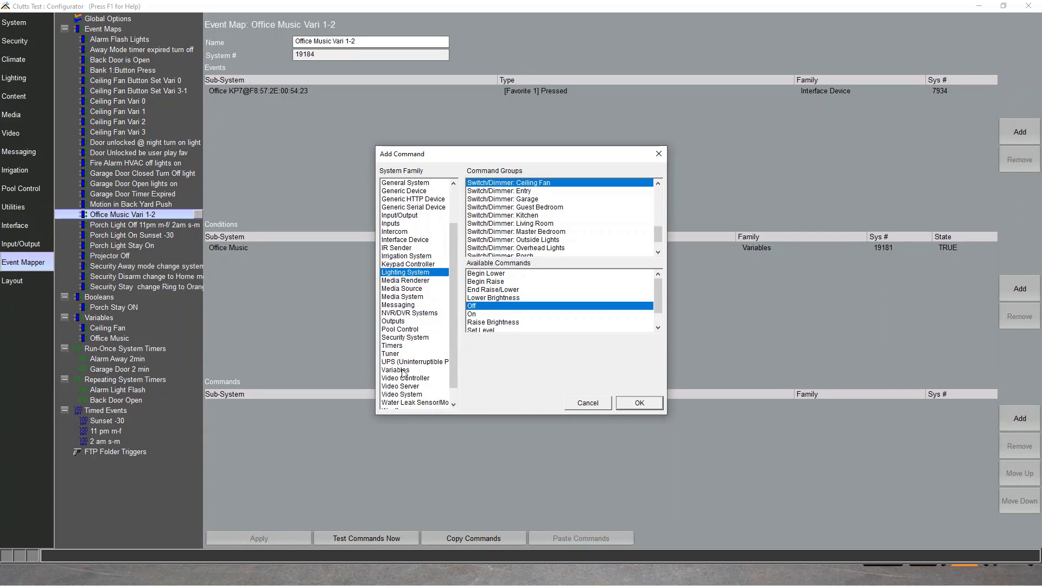
{"action": "left_click", "coordinate": [495, 191]}
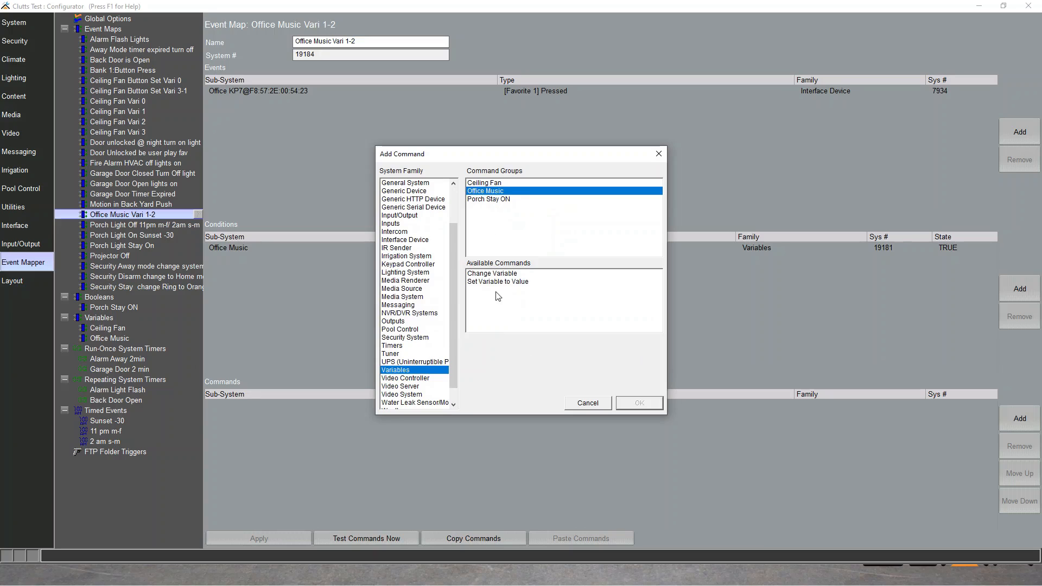
{"action": "left_click", "coordinate": [503, 274]}
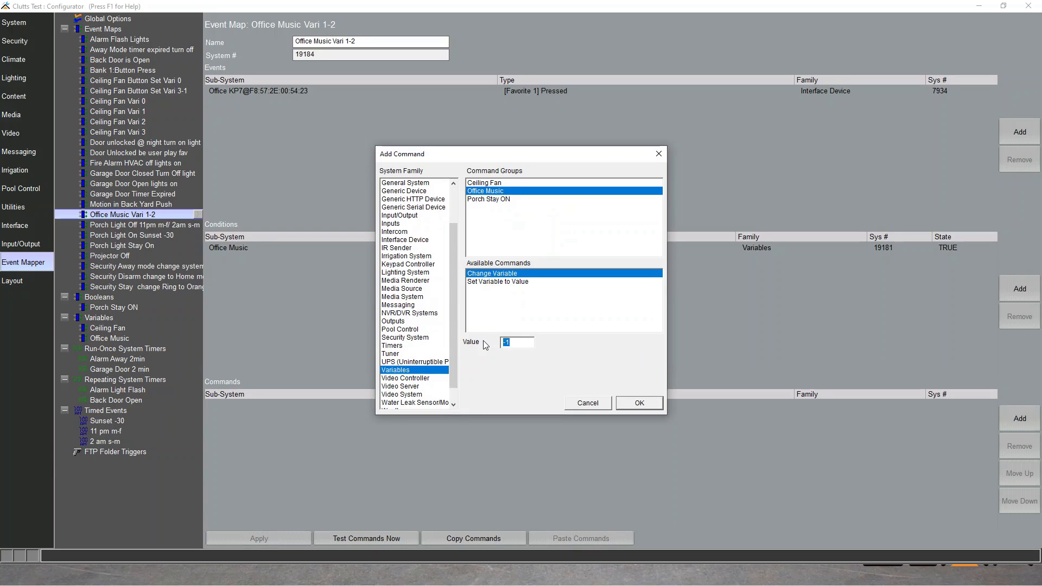
{"action": "type", "text": "+1"}
{"action": "left_click", "coordinate": [623, 404]}
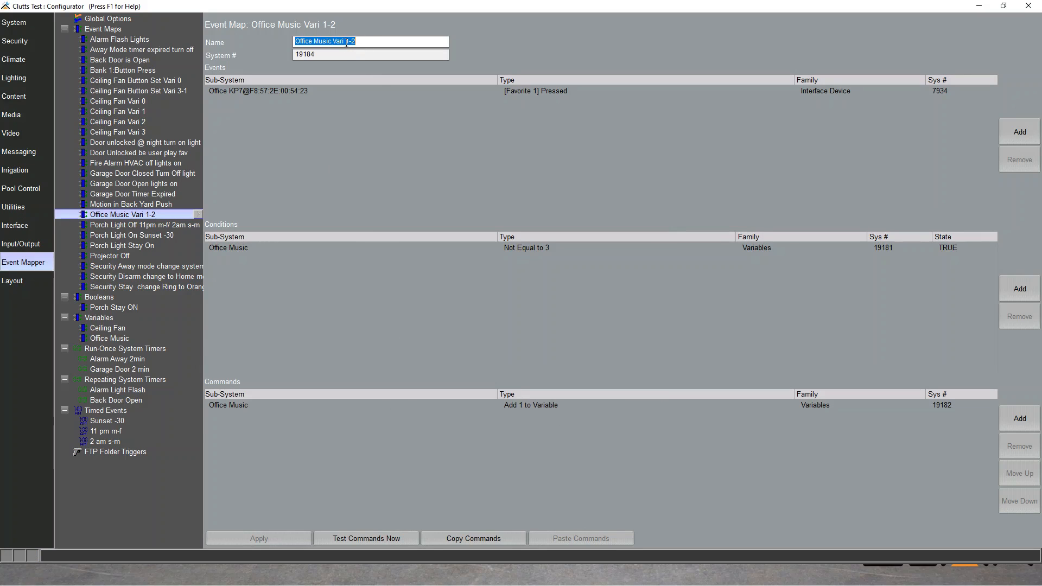
Step: Create a new event map named "Office Music Vari 3", reusing the name of the Office Music Vari 1-2 map
{"action": "left_click_drag", "start_coordinate": [346, 42], "coordinate": [266, 33]}
{"action": "key", "text": "ctrl+c"}
{"action": "right_click", "coordinate": [120, 29]}
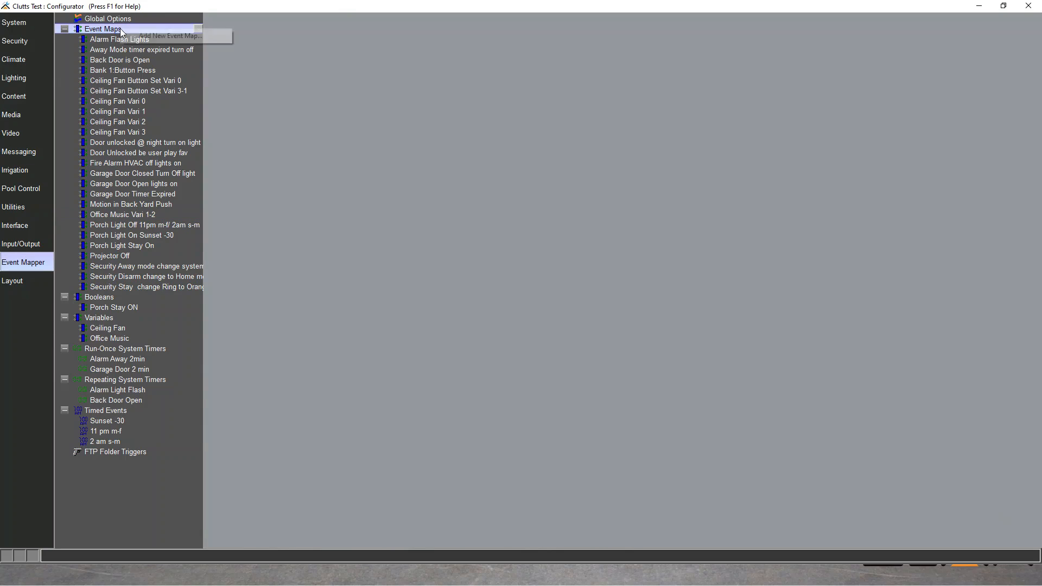
{"action": "left_click", "coordinate": [154, 35]}
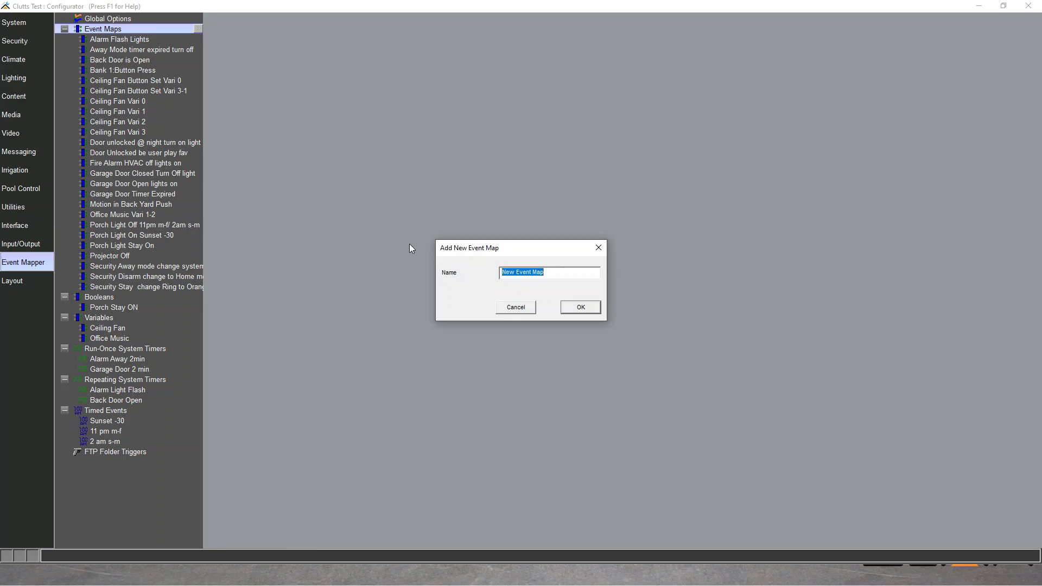
{"action": "key", "text": "ctrl+v"}
{"action": "type", "text": "3"}
{"action": "key", "text": "Return"}
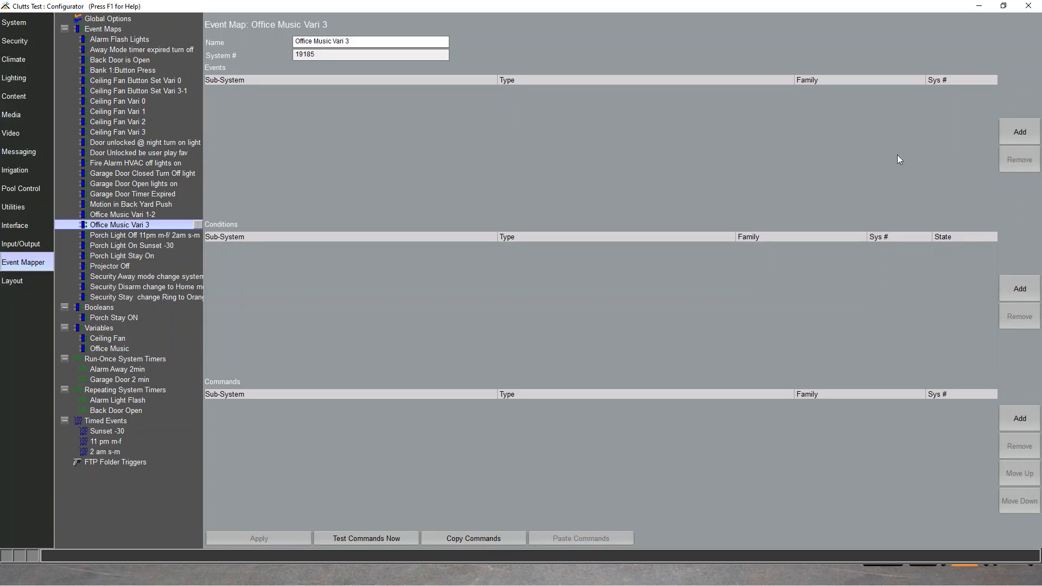
Step: Add an Interface Device event to Office Music Vari 3 that triggers when [Favorite 1] is Pressed on the Office KP7 keypad
{"action": "left_click", "coordinate": [1014, 136]}
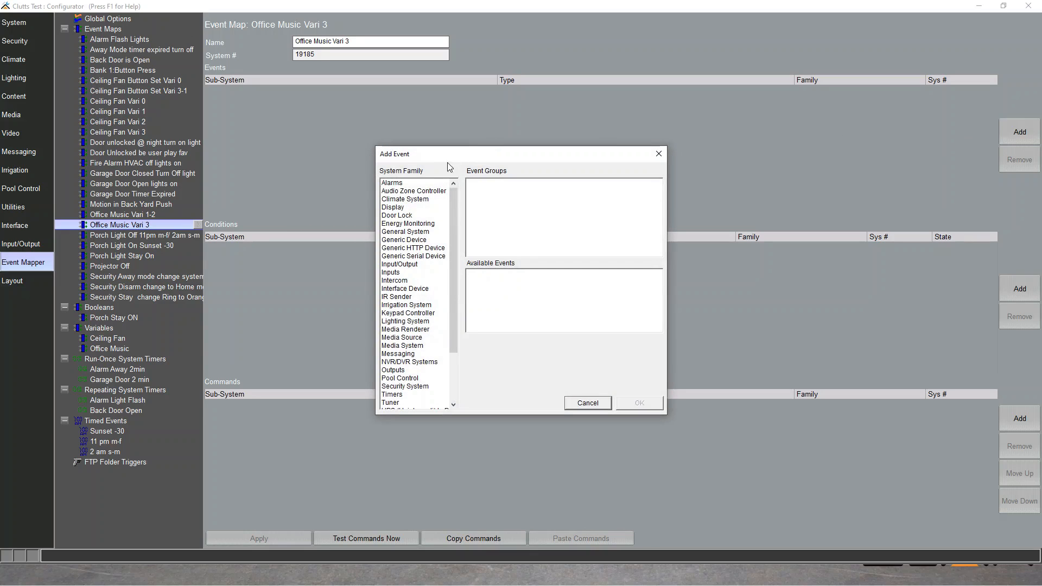
{"action": "left_click", "coordinate": [406, 290]}
{"action": "scroll", "coordinate": [522, 232], "scroll_direction": "down", "scroll_amount": 2}
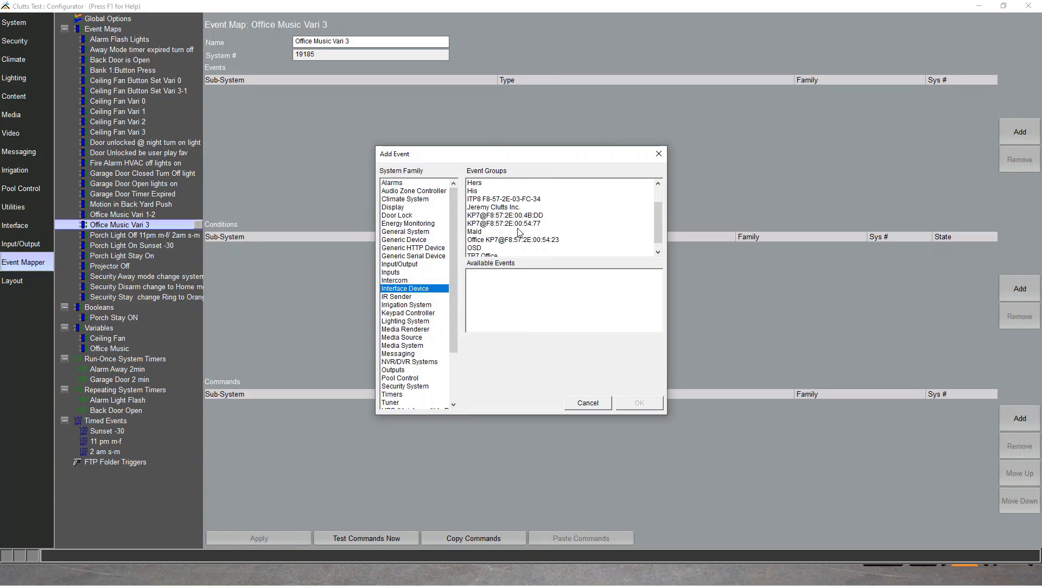
{"action": "left_click", "coordinate": [515, 241]}
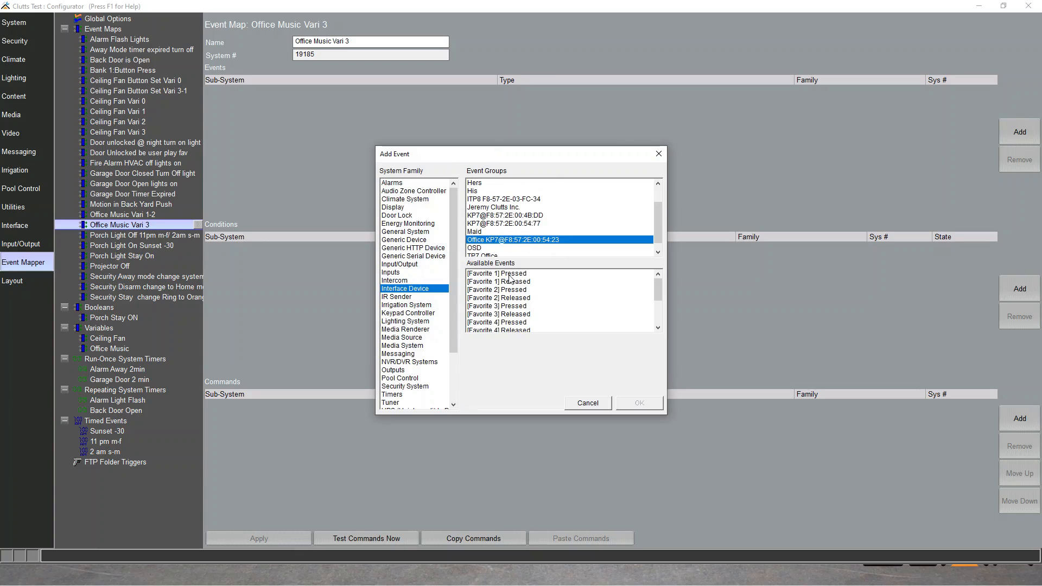
{"action": "left_click", "coordinate": [510, 275]}
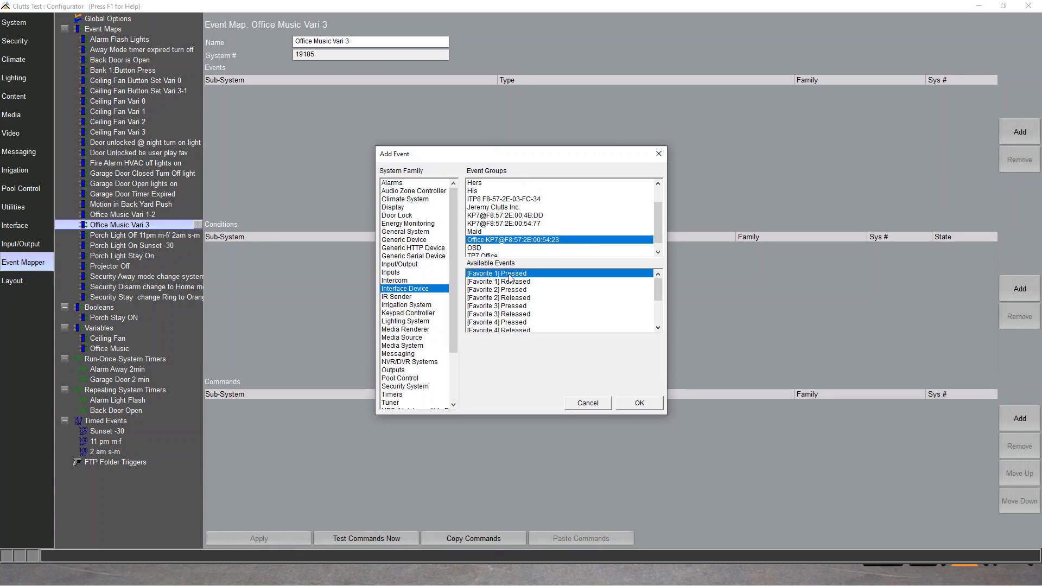
{"action": "left_click", "coordinate": [636, 403]}
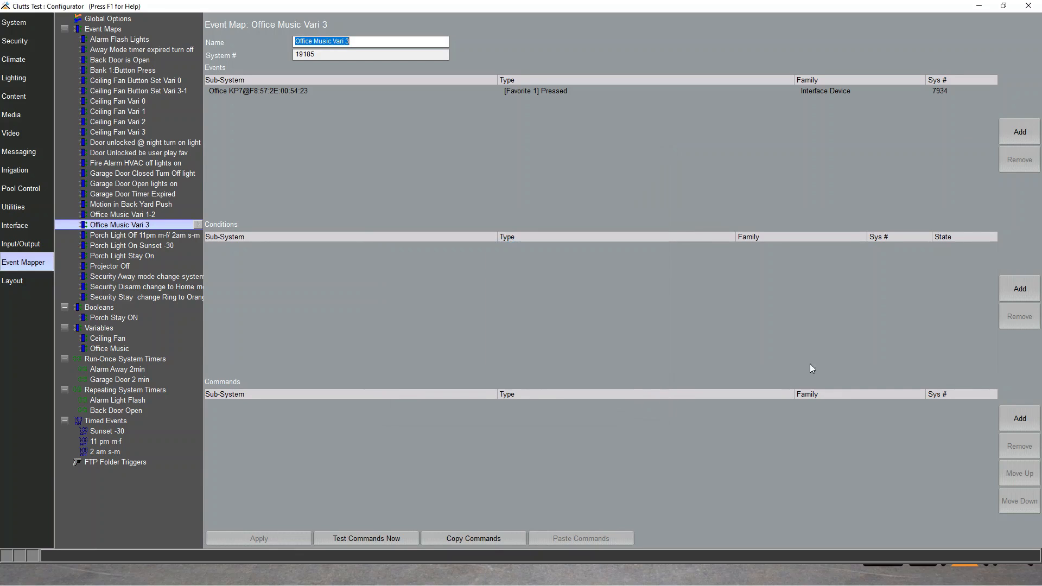
Step: Add a Variables condition to Office Music Vari 3 requiring Office Music to be Equal to Value 3
{"action": "left_click", "coordinate": [1022, 295]}
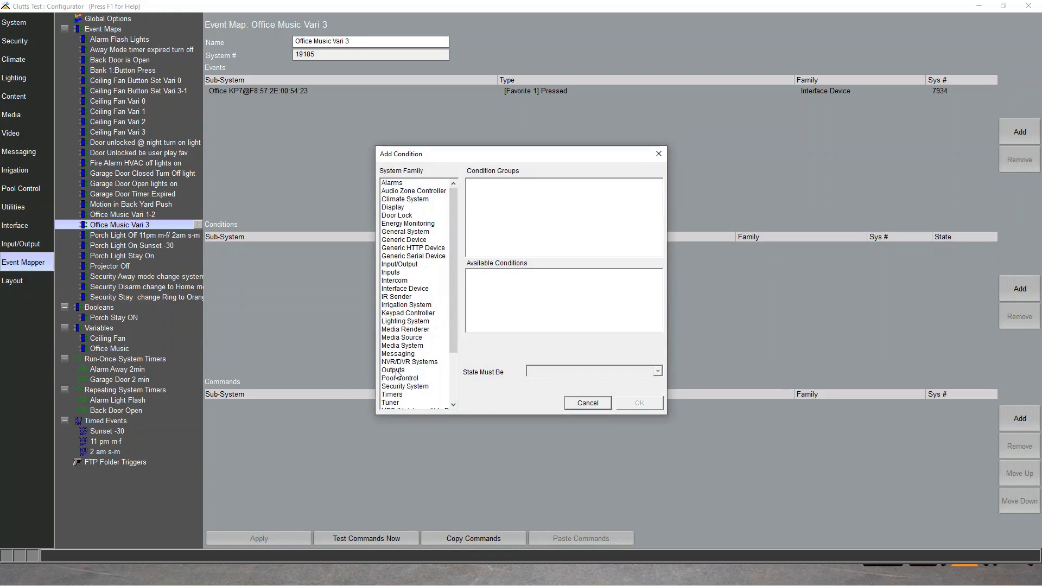
{"action": "scroll", "coordinate": [413, 384], "scroll_direction": "down", "scroll_amount": 2}
{"action": "left_click", "coordinate": [402, 369]}
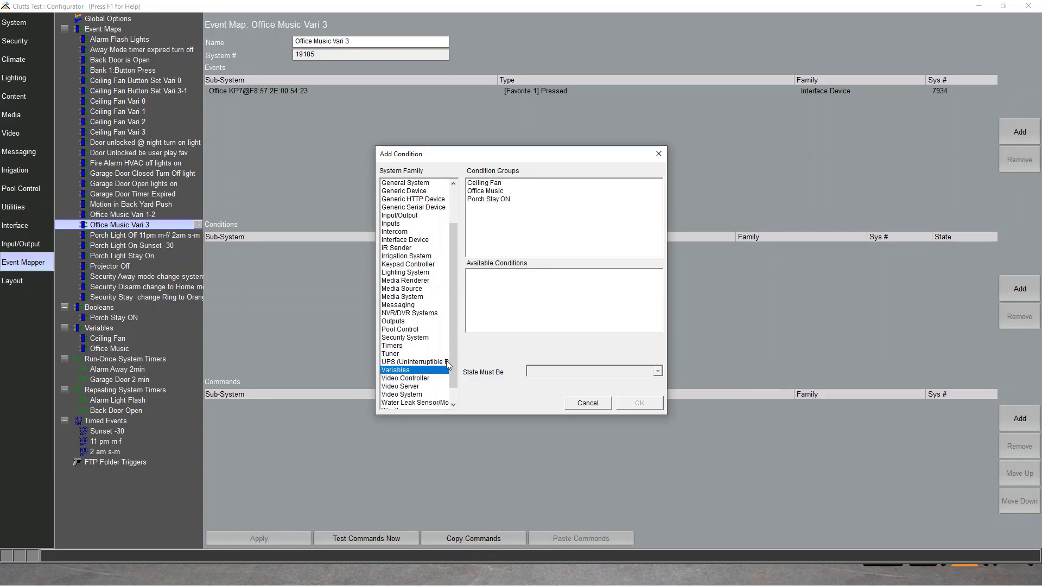
{"action": "left_click", "coordinate": [490, 192]}
{"action": "left_click", "coordinate": [507, 274]}
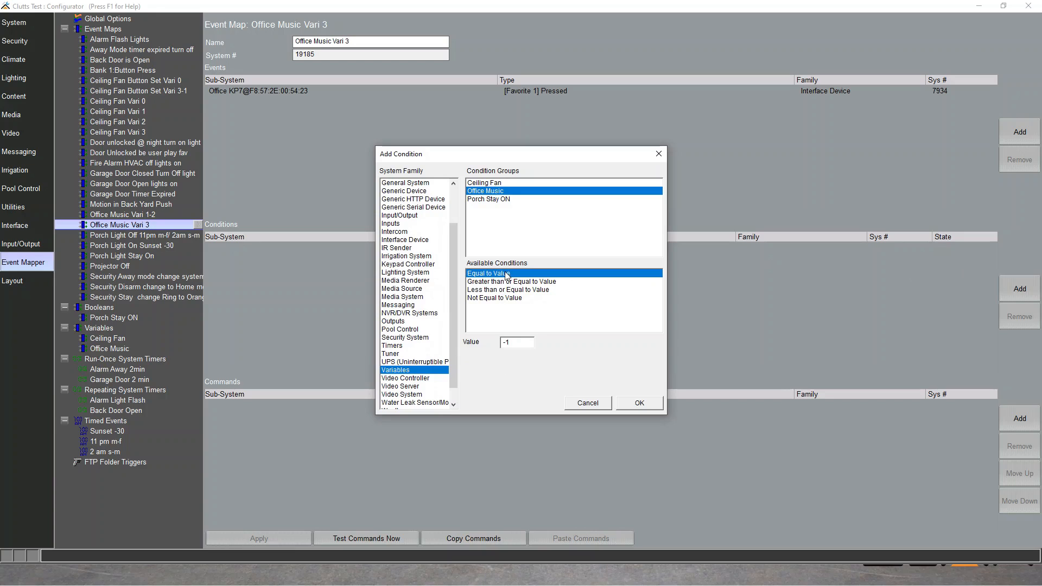
{"action": "double_click", "coordinate": [517, 341]}
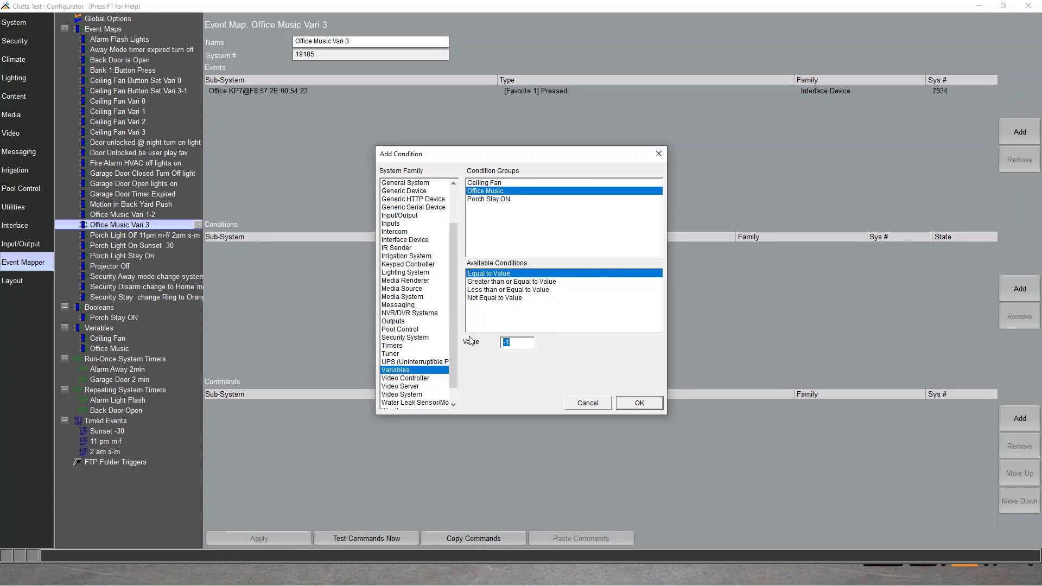
{"action": "type", "text": "3"}
{"action": "left_click", "coordinate": [624, 406]}
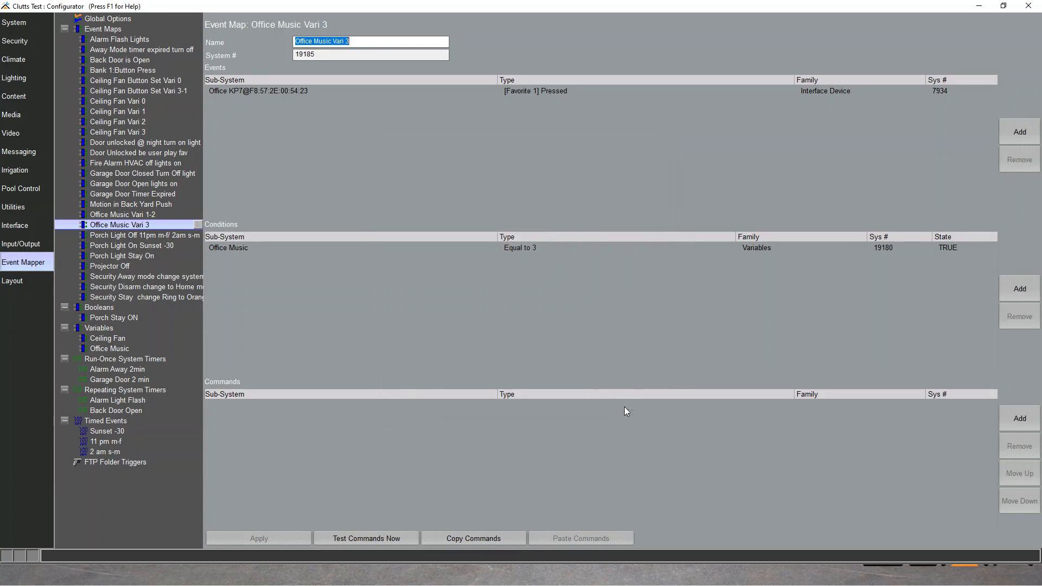
Step: Add a command to Office Music Vari 3 that sets the Office Music variable to value 1
{"action": "left_click", "coordinate": [1033, 423]}
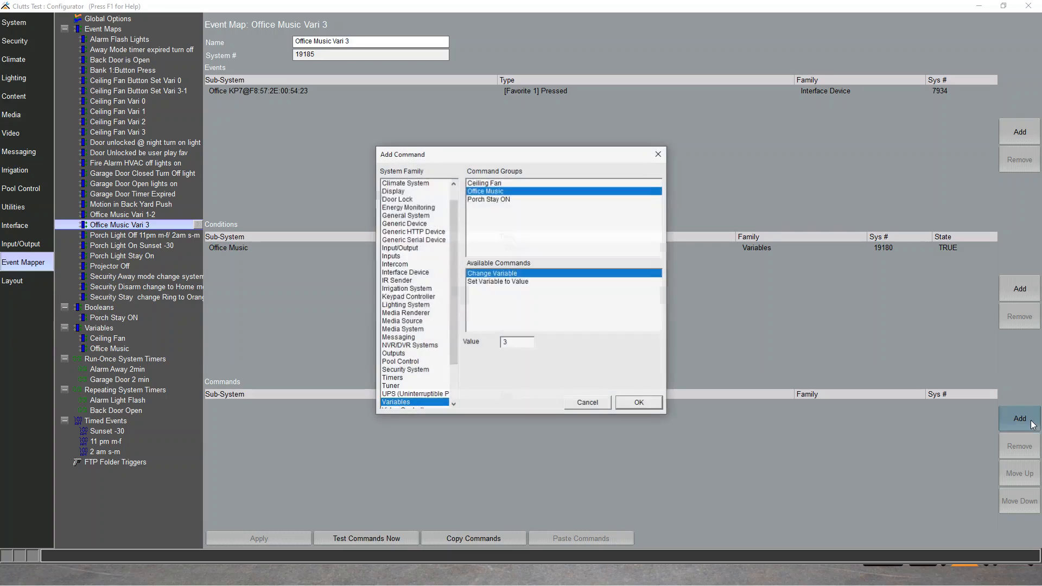
{"action": "left_click", "coordinate": [493, 282]}
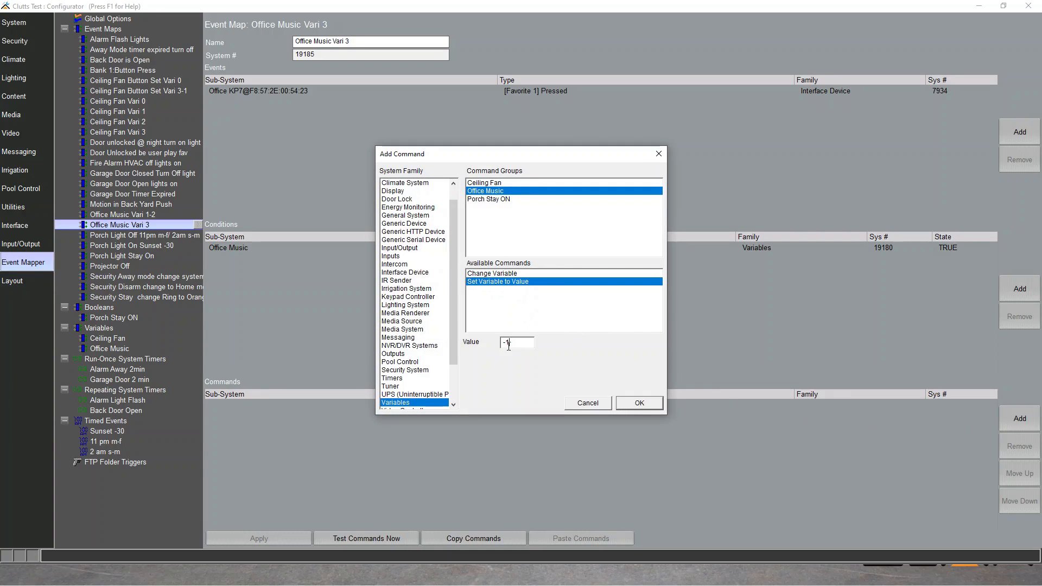
{"action": "left_click_drag", "start_coordinate": [510, 343], "coordinate": [484, 345]}
{"action": "type", "text": "1"}
{"action": "left_click", "coordinate": [642, 406]}
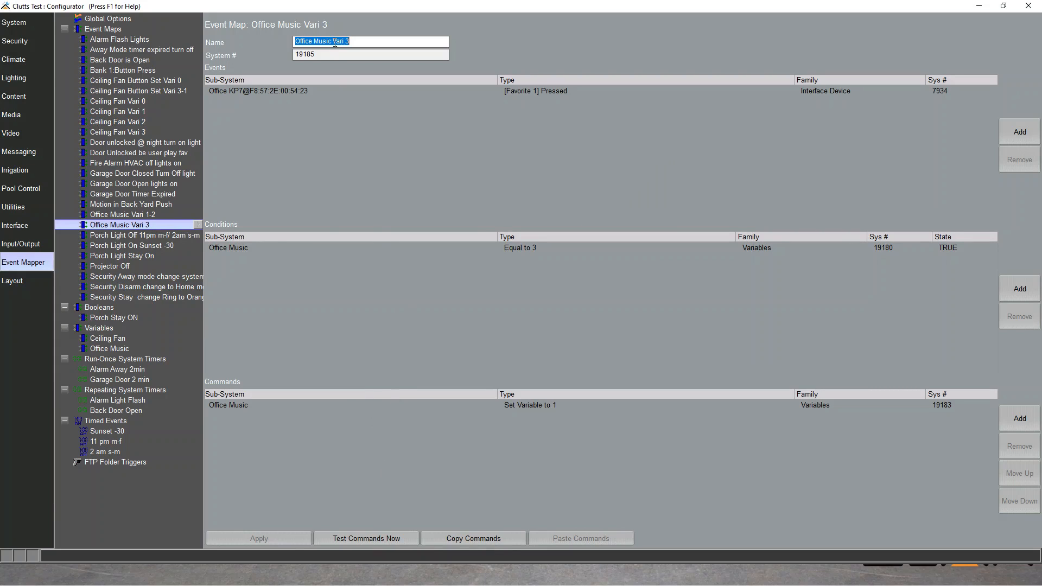
Step: Create a new event map named "Office Music 1", reusing the "Office Music" part of the Vari 3 map's name
{"action": "left_click_drag", "start_coordinate": [332, 41], "coordinate": [278, 43]}
{"action": "key", "text": "ctrl+c"}
{"action": "right_click", "coordinate": [109, 28]}
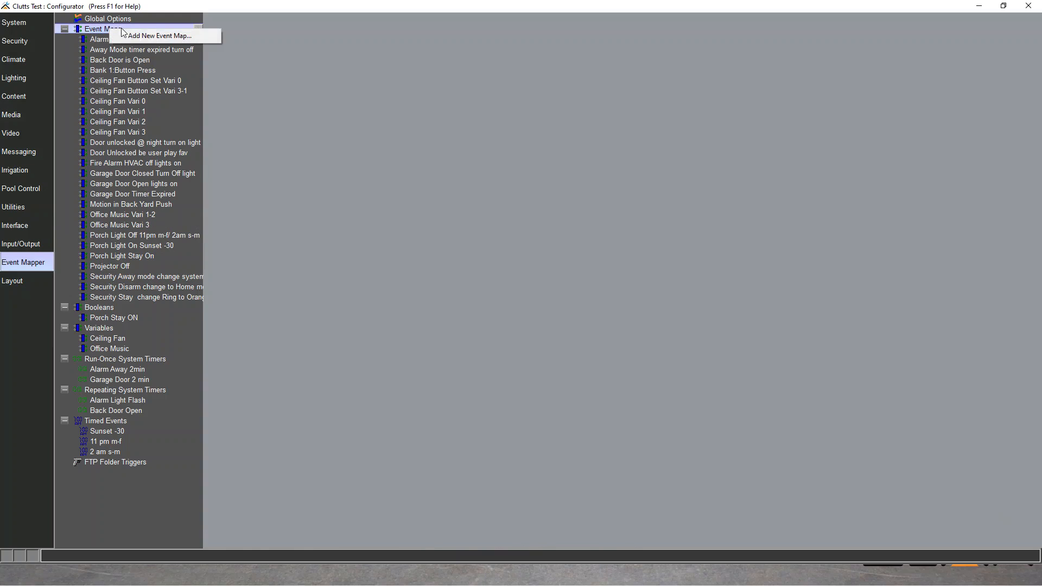
{"action": "left_click", "coordinate": [138, 33]}
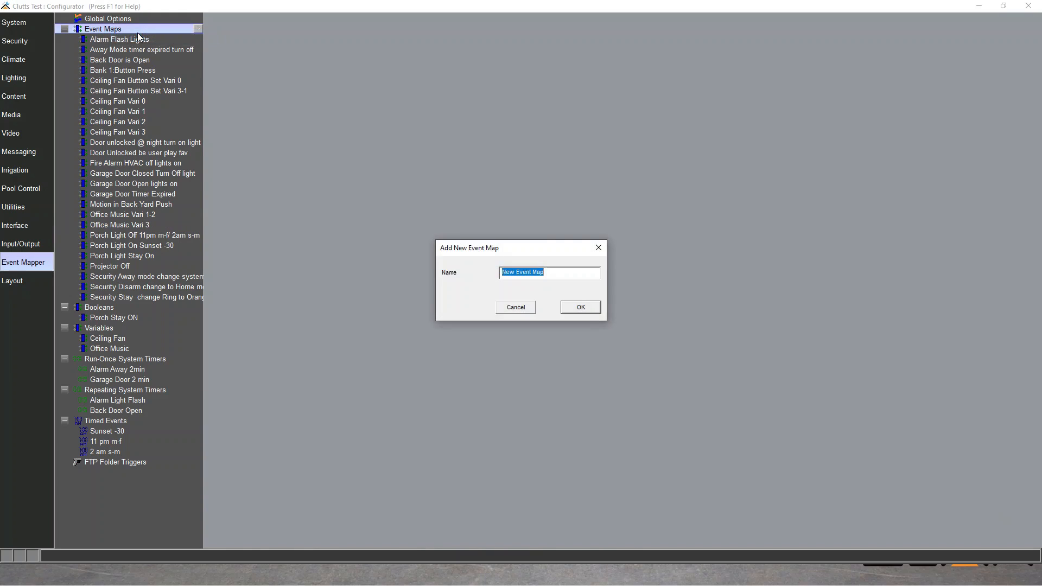
{"action": "key", "text": "ctrl+v"}
{"action": "type", "text": "1"}
{"action": "left_click", "coordinate": [591, 310]}
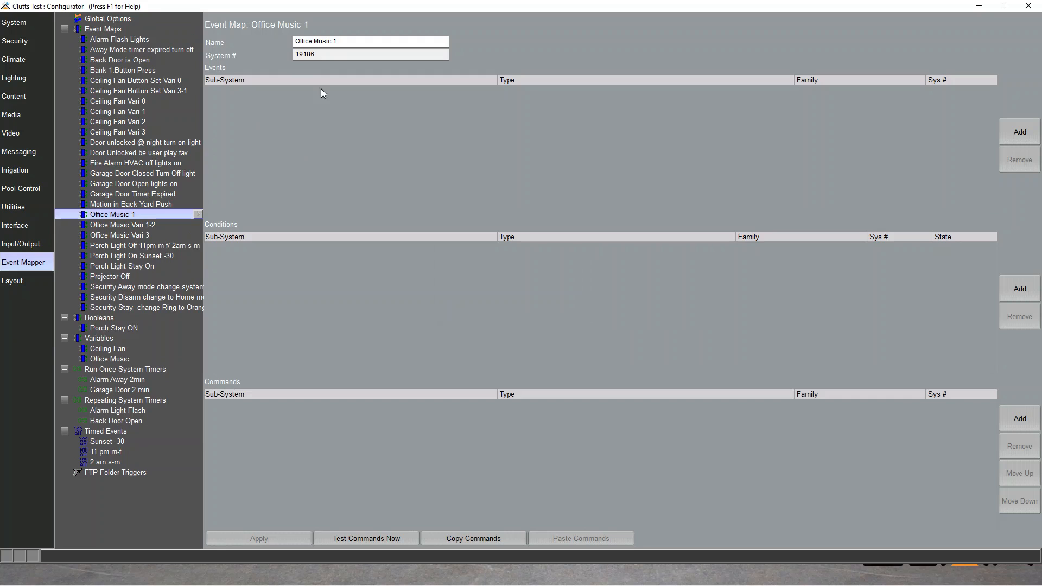
Step: Add a Variables event to Office Music 1 that triggers when Office Music is Equal to Value 1
{"action": "left_click", "coordinate": [1011, 135]}
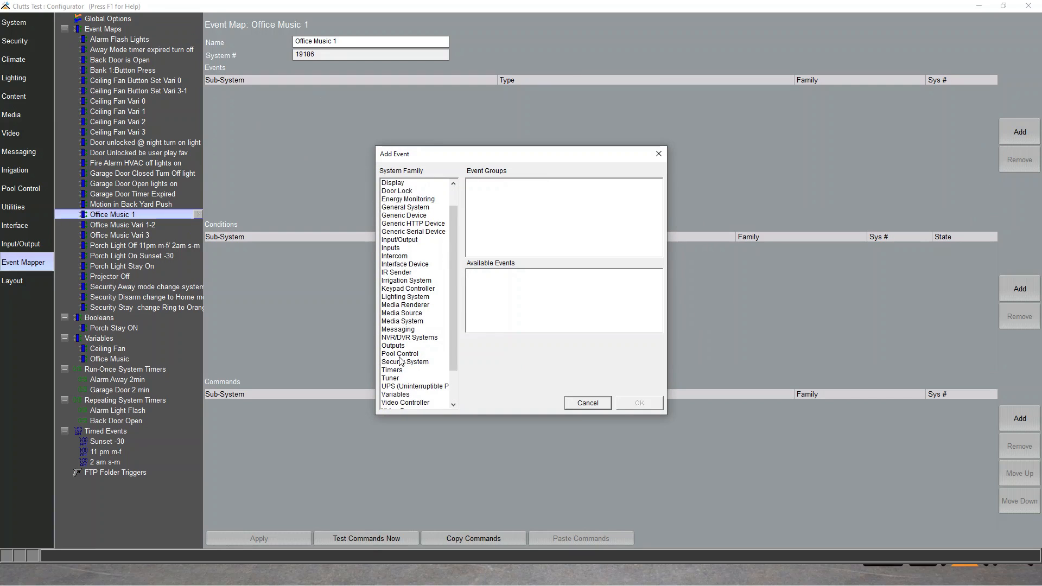
{"action": "scroll", "coordinate": [404, 374], "scroll_direction": "down", "scroll_amount": 2}
{"action": "left_click", "coordinate": [405, 371]}
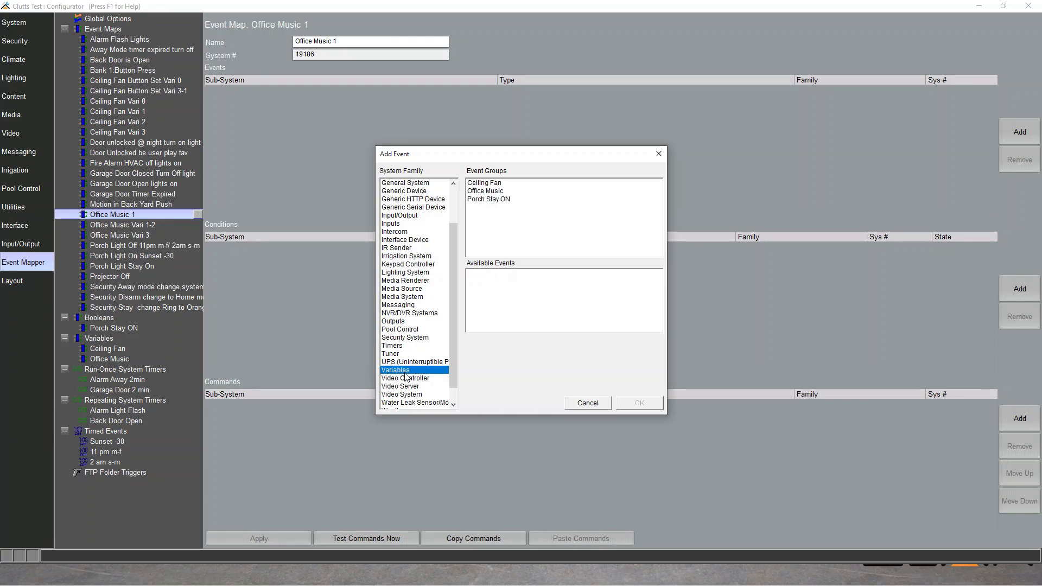
{"action": "left_click", "coordinate": [497, 193]}
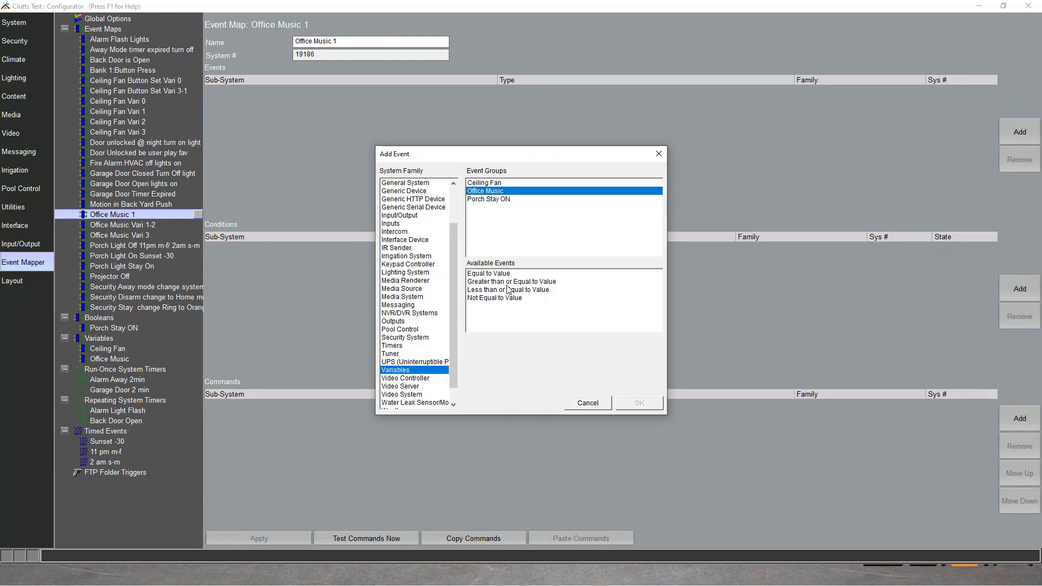
{"action": "left_click", "coordinate": [504, 274]}
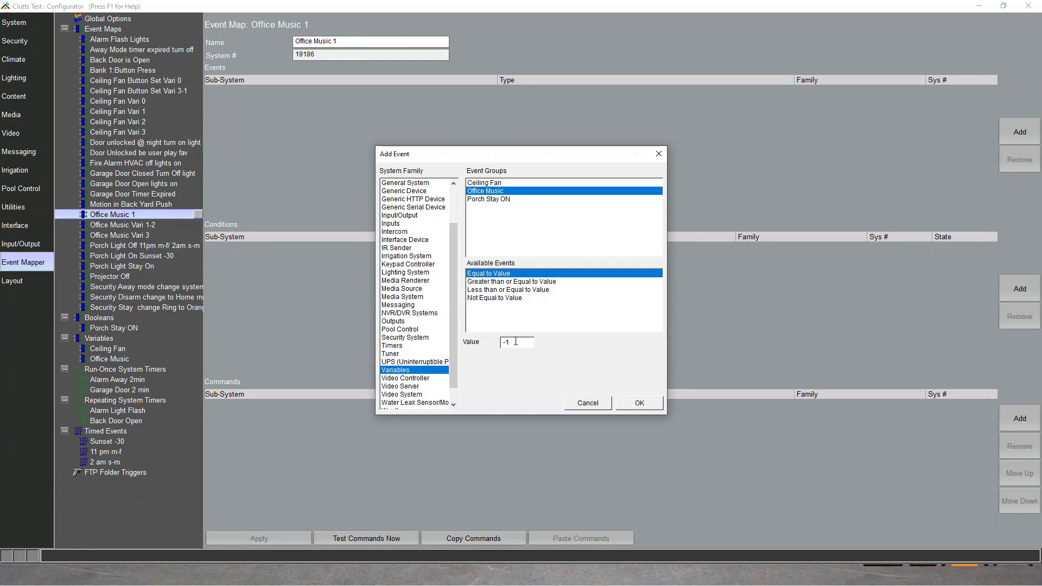
{"action": "left_click_drag", "start_coordinate": [514, 342], "coordinate": [473, 343]}
{"action": "type", "text": "1"}
{"action": "left_click", "coordinate": [640, 404]}
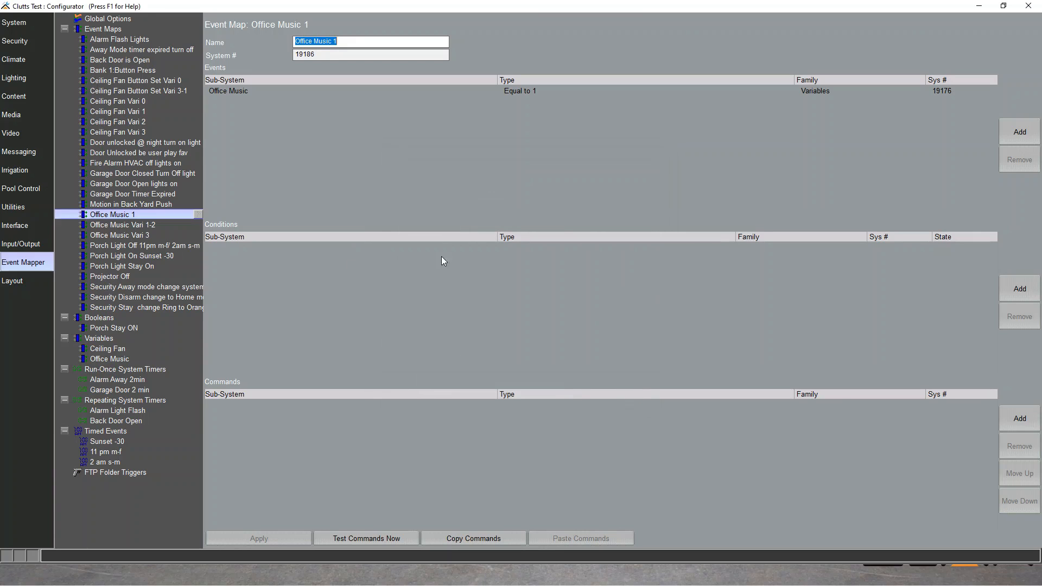
Step: Add an Audio Zone Controller command to Office Music 1 that selects Fusion Player as the source for the Office zone
{"action": "left_click", "coordinate": [1015, 420]}
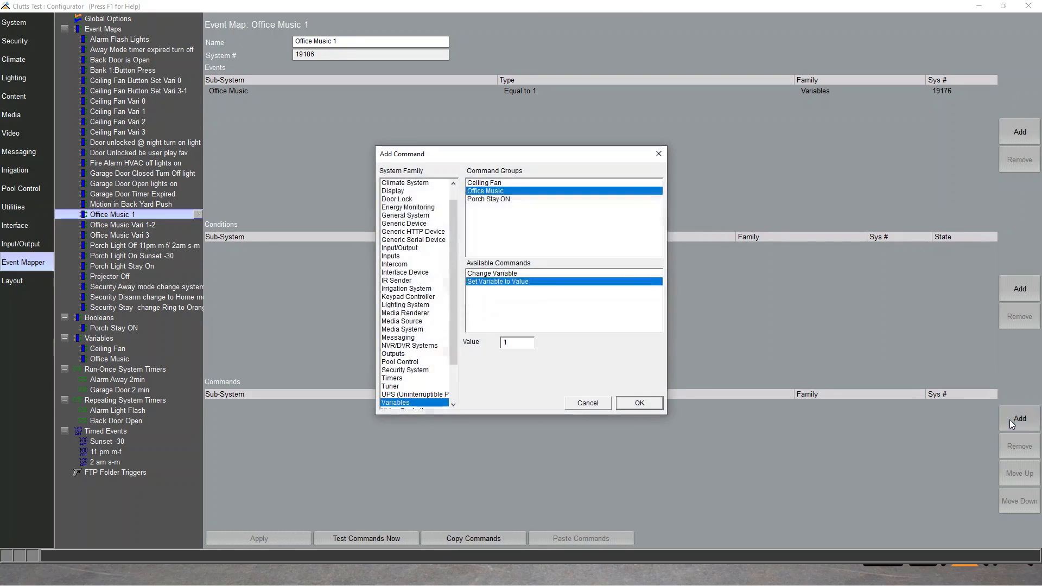
{"action": "scroll", "coordinate": [425, 263], "scroll_direction": "up", "scroll_amount": 2}
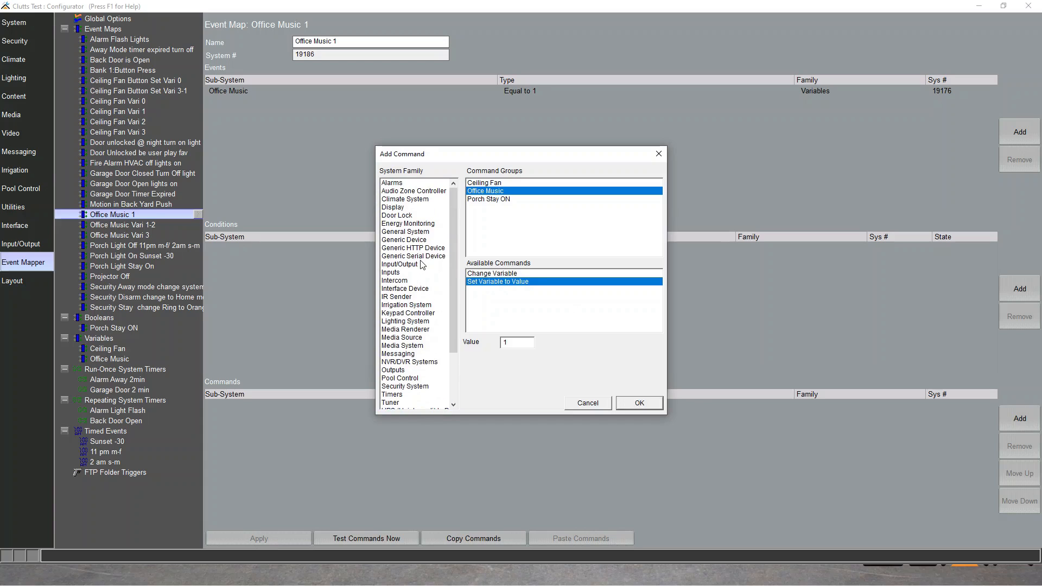
{"action": "left_click", "coordinate": [418, 191]}
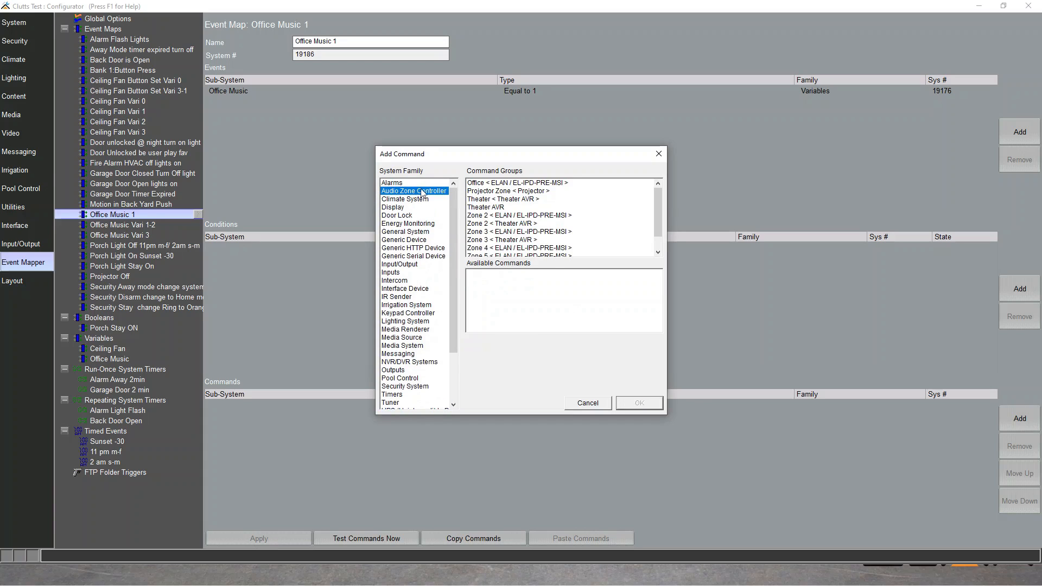
{"action": "left_click", "coordinate": [477, 183]}
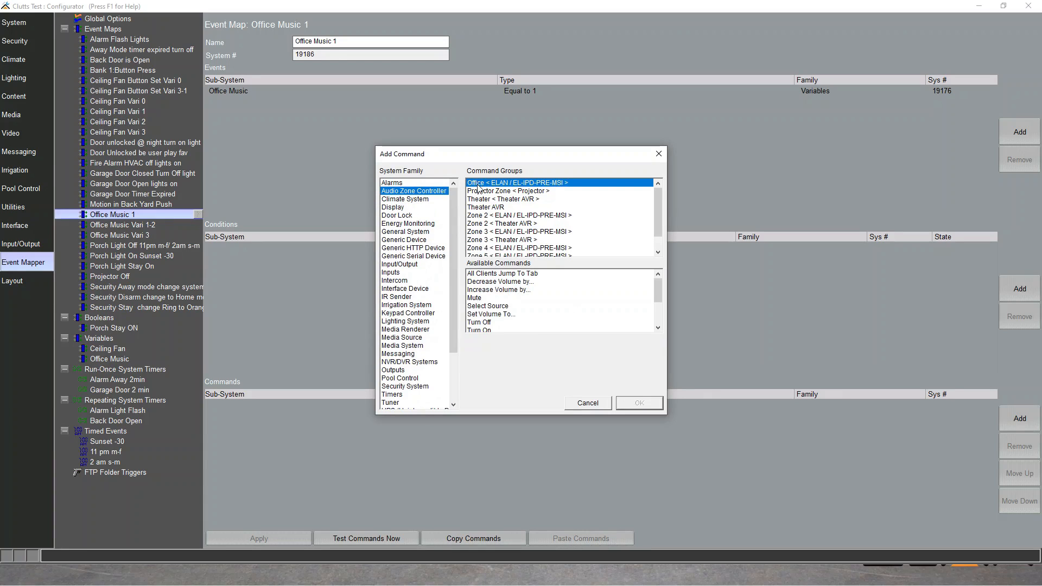
{"action": "left_click", "coordinate": [499, 307]}
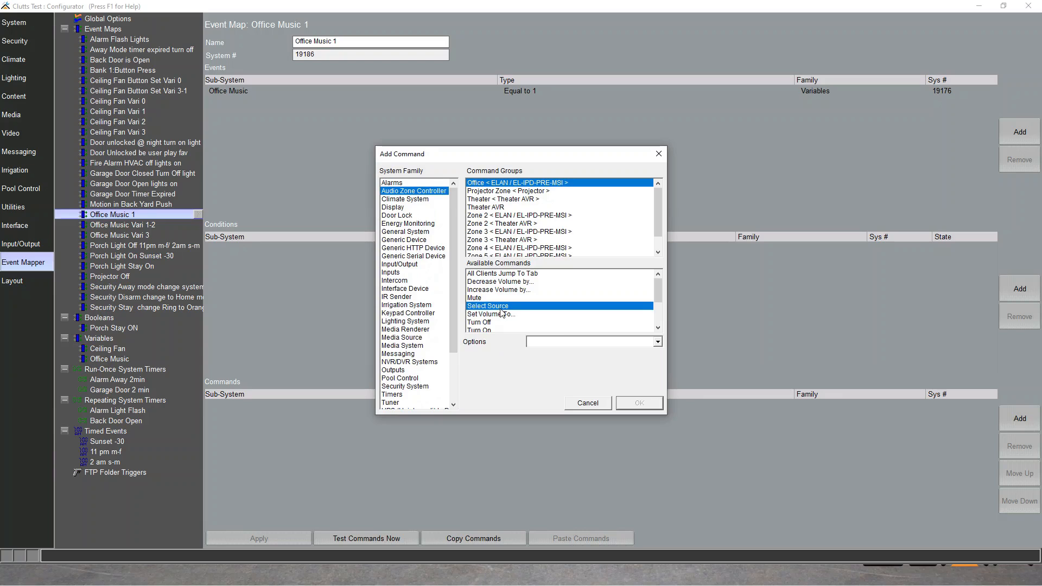
{"action": "left_click", "coordinate": [567, 341]}
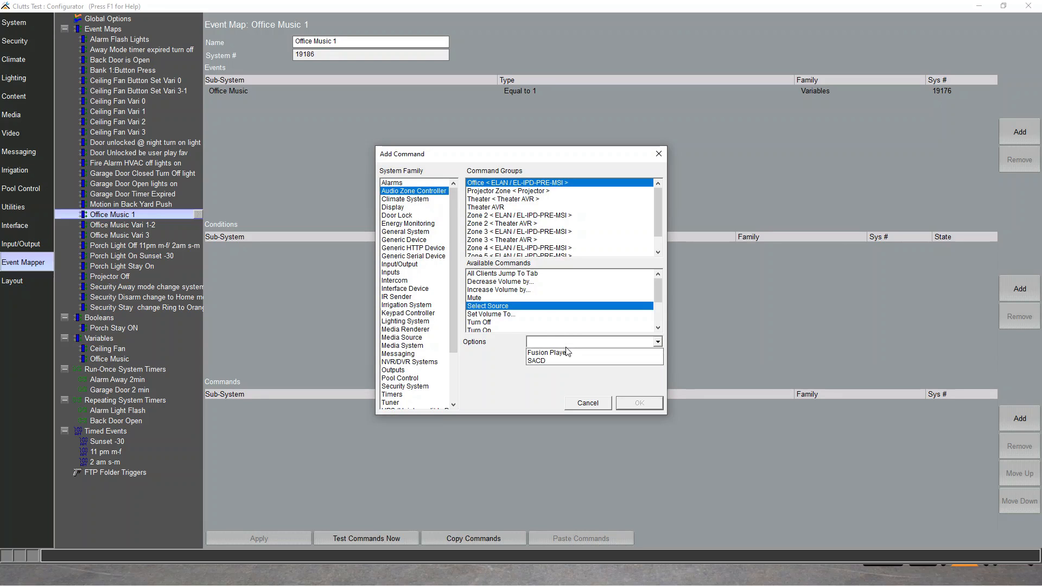
{"action": "left_click", "coordinate": [568, 353]}
{"action": "left_click", "coordinate": [640, 403]}
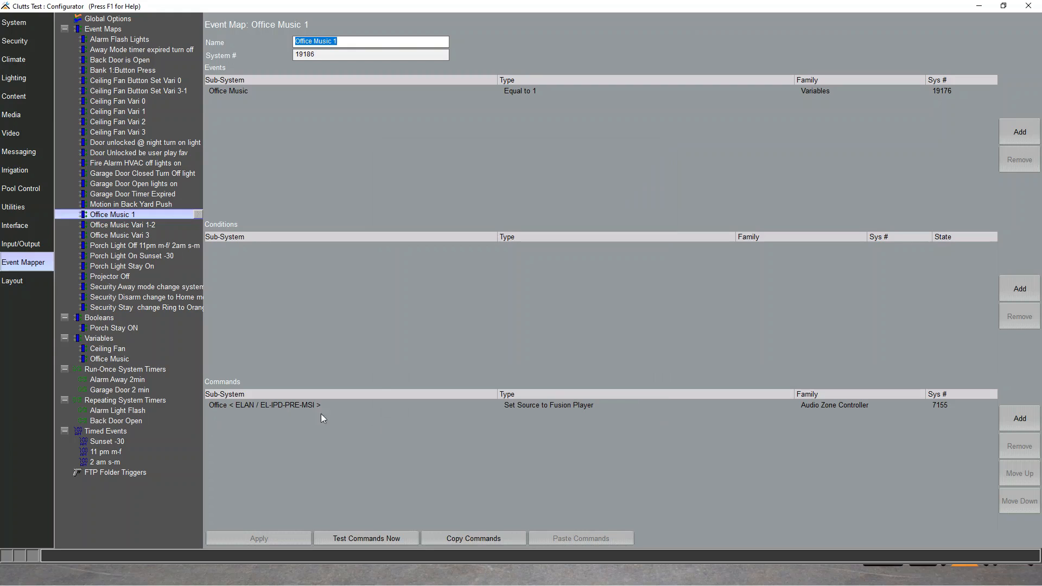
Step: Add a Media System command to Office Music 1 that executes the Fusion Player favorite Twenty One Pilots Radio
{"action": "left_click", "coordinate": [1016, 422]}
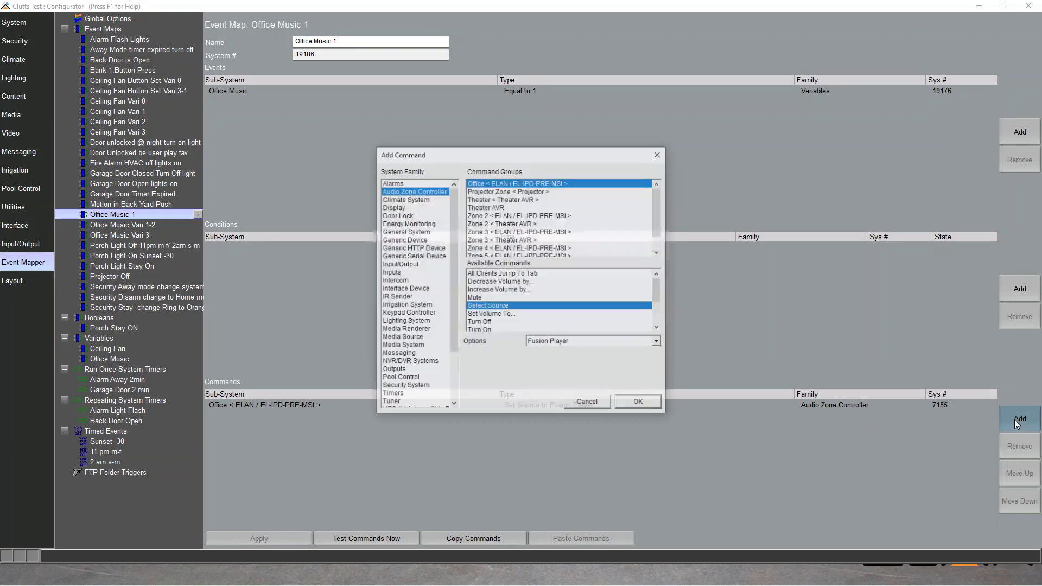
{"action": "left_click", "coordinate": [398, 347]}
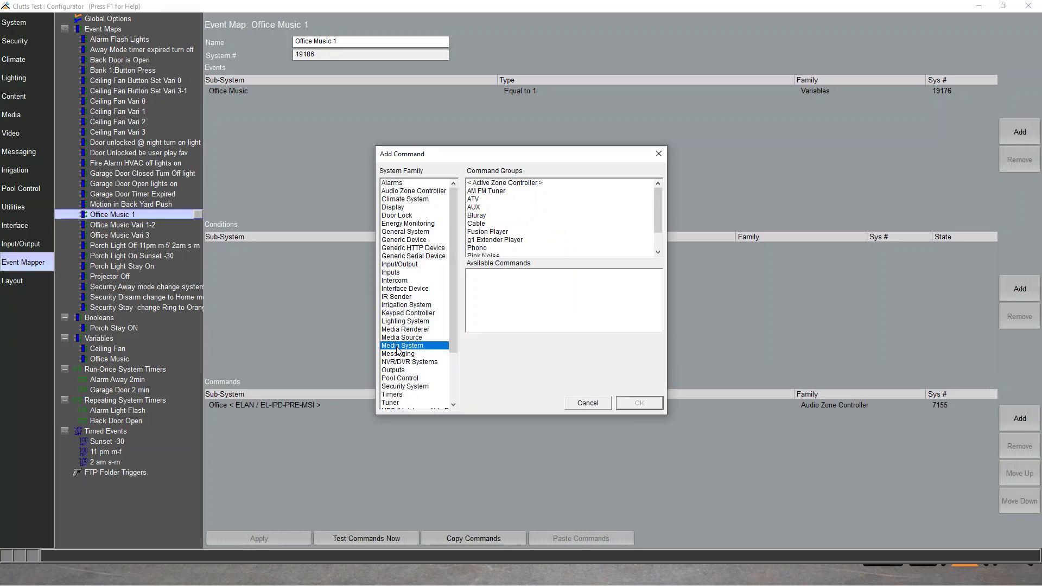
{"action": "left_click", "coordinate": [499, 233]}
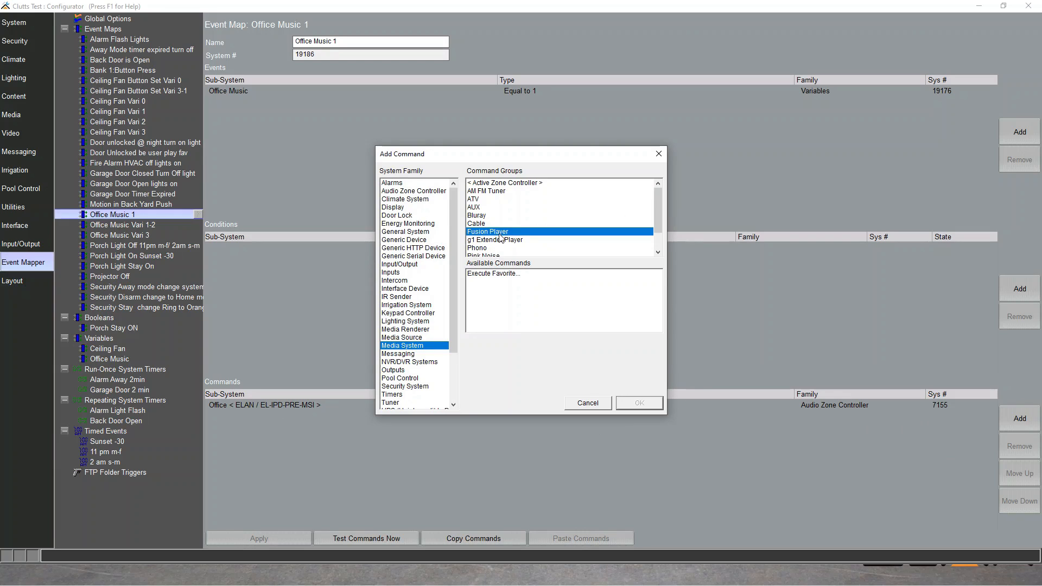
{"action": "left_click", "coordinate": [505, 274]}
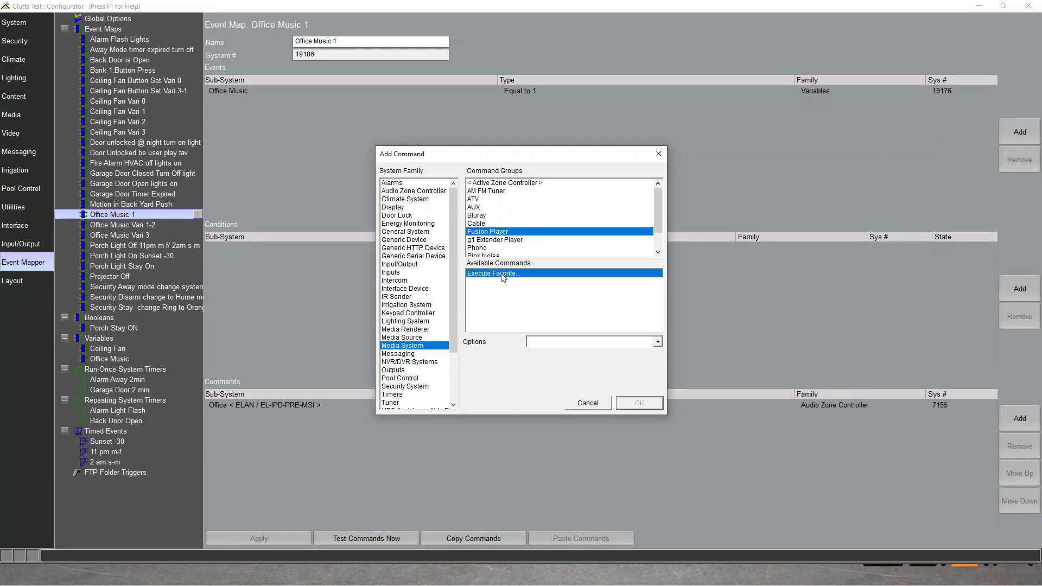
{"action": "left_click", "coordinate": [559, 341]}
{"action": "left_click", "coordinate": [564, 354]}
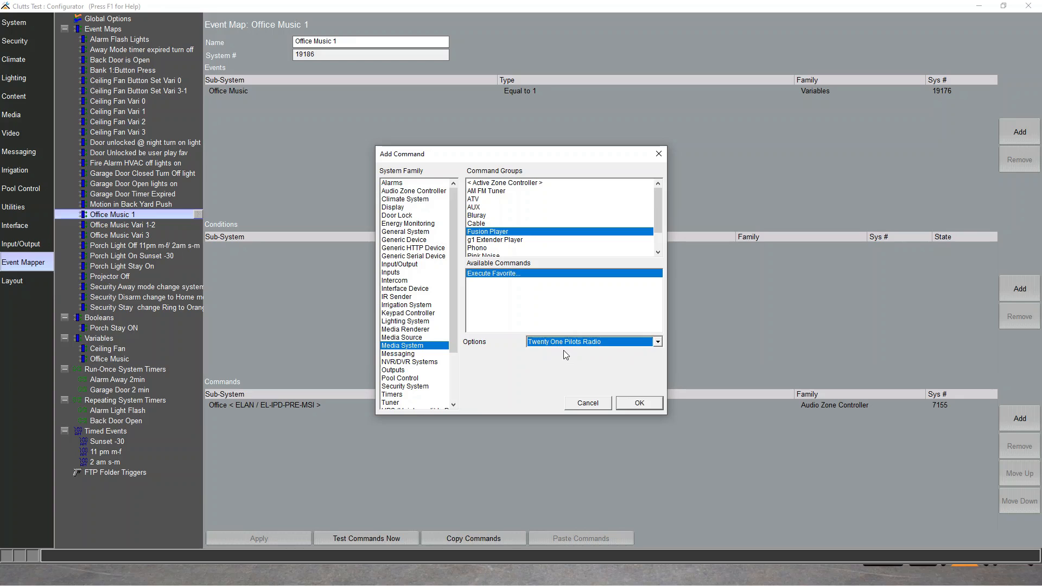
{"action": "left_click", "coordinate": [639, 402]}
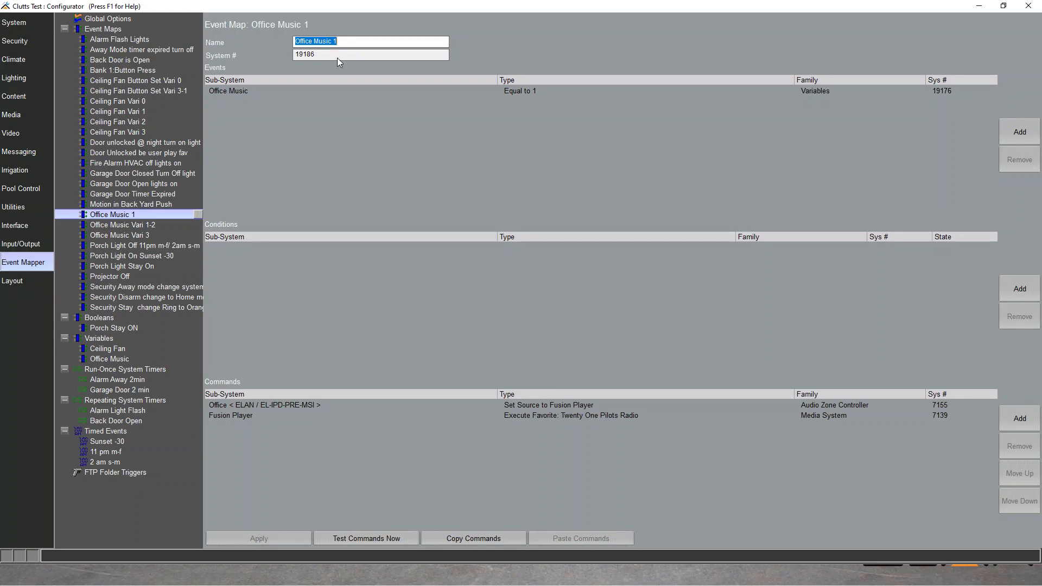
Step: Create a new event map named "Office Music 2"
{"action": "left_click", "coordinate": [122, 31]}
{"action": "right_click", "coordinate": [122, 30]}
{"action": "left_click", "coordinate": [172, 38]}
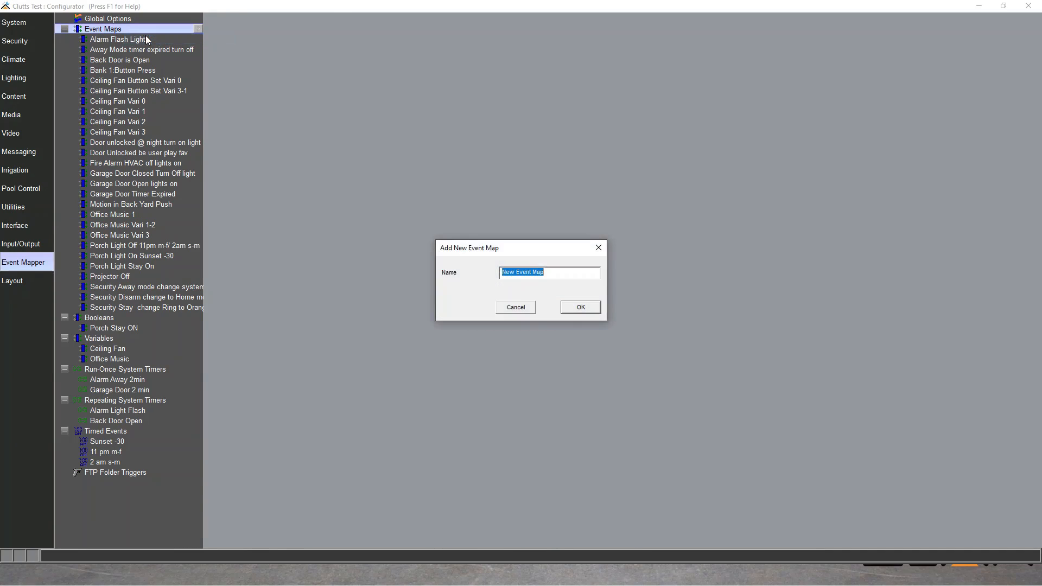
{"action": "type", "text": "Office Music 2"}
{"action": "key", "text": "Return"}
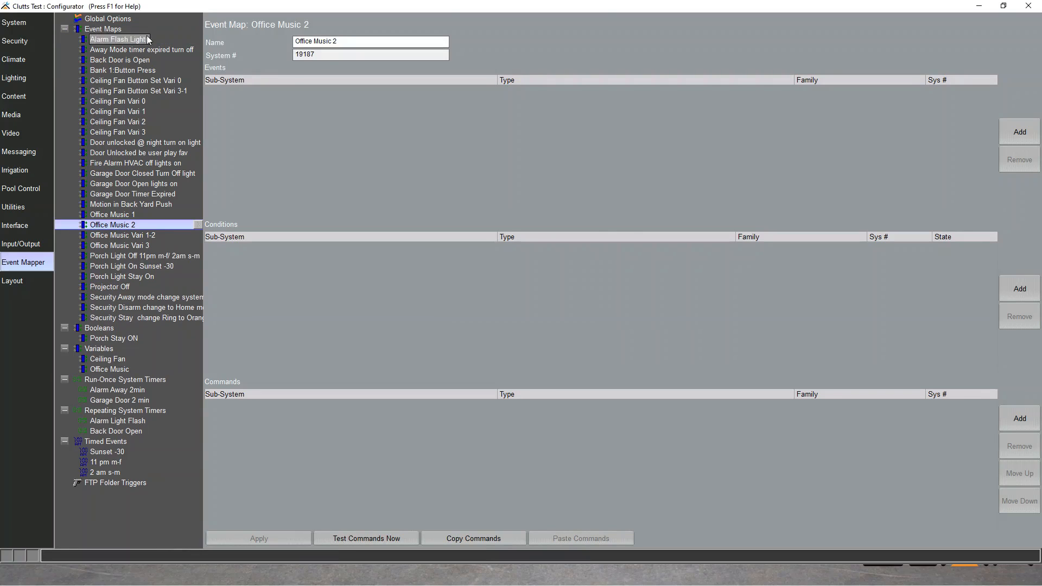
Step: Add a Variables event to Office Music 2 that triggers when Office Music is Equal to Value 2
{"action": "left_click", "coordinate": [1011, 132]}
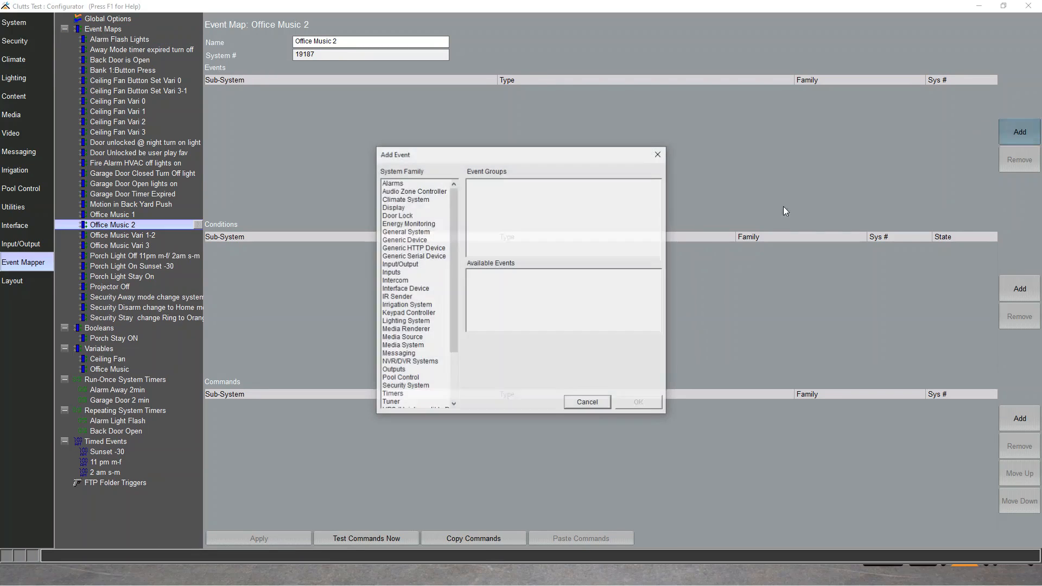
{"action": "scroll", "coordinate": [426, 374], "scroll_direction": "down", "scroll_amount": 3}
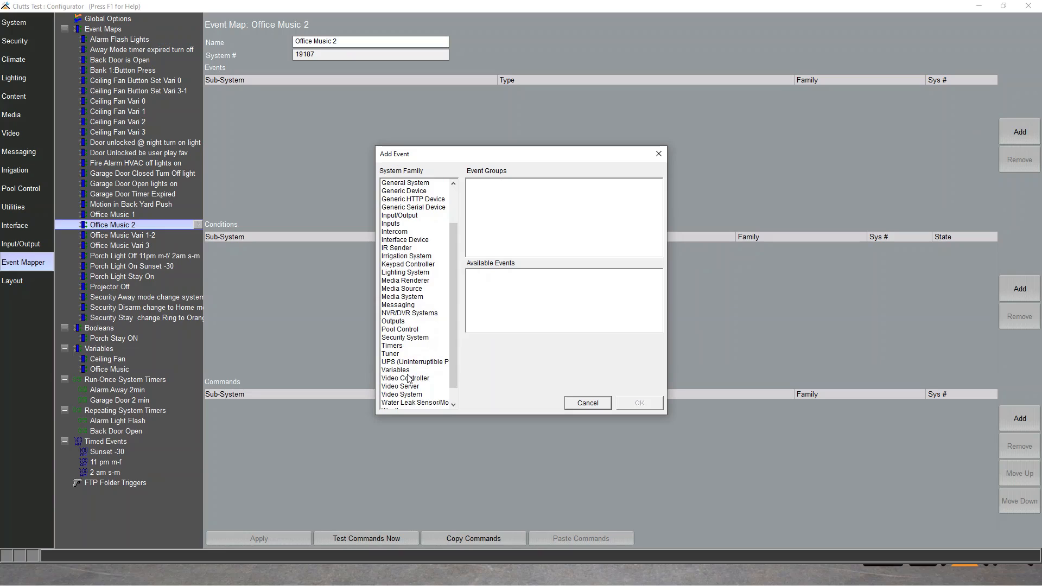
{"action": "left_click", "coordinate": [408, 370]}
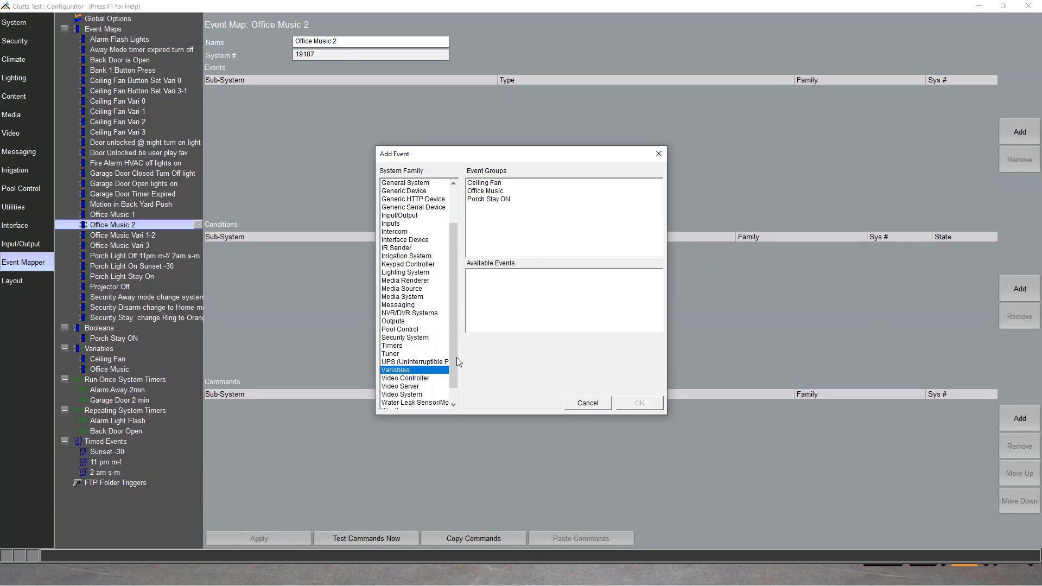
{"action": "left_click", "coordinate": [497, 193]}
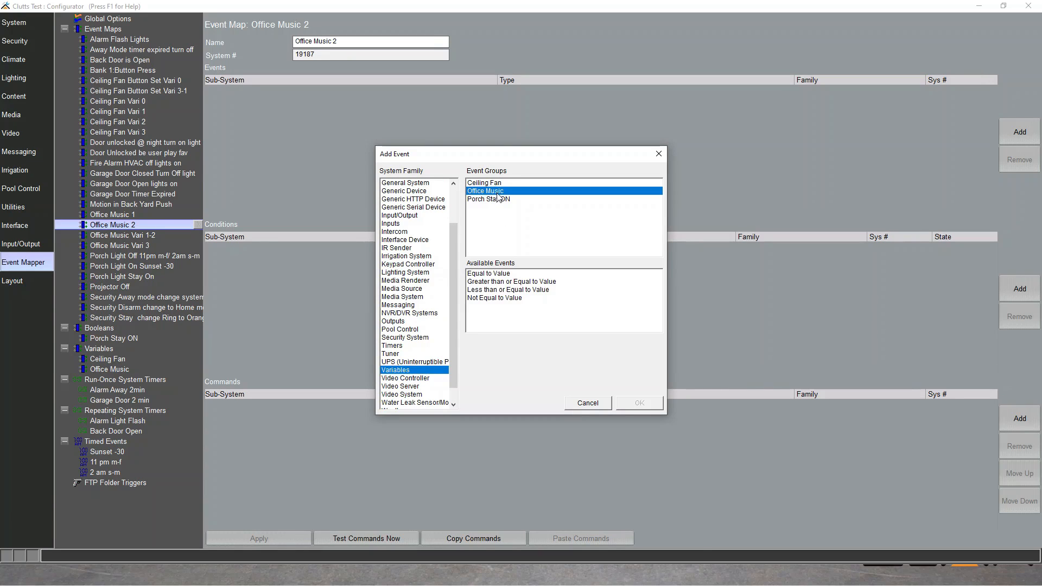
{"action": "left_click", "coordinate": [495, 273]}
{"action": "left_click", "coordinate": [516, 342]}
{"action": "left_click_drag", "start_coordinate": [516, 342], "coordinate": [491, 343]}
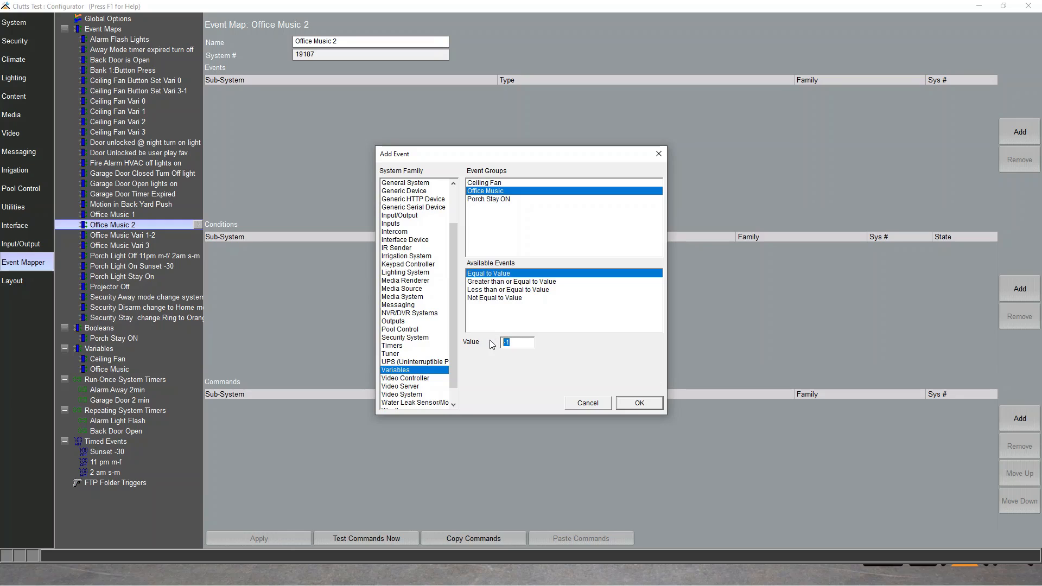
{"action": "type", "text": "2"}
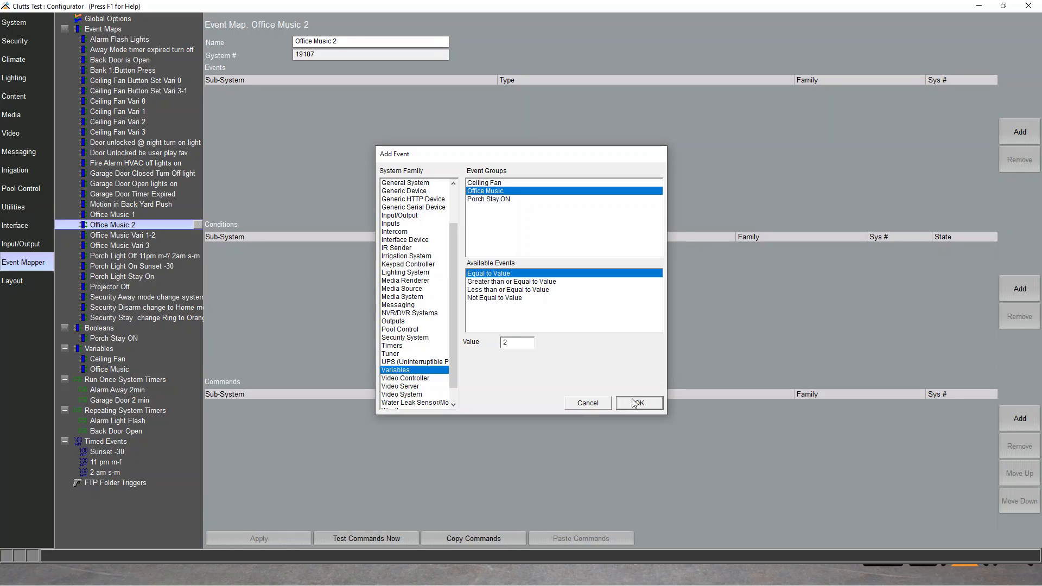
{"action": "left_click", "coordinate": [635, 403]}
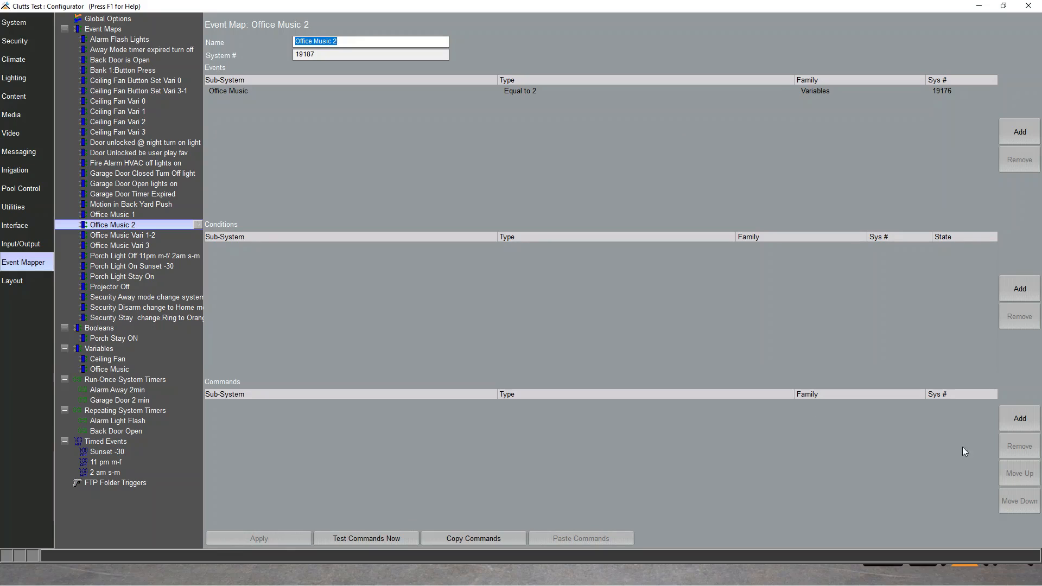
Step: Add a Media System command to Office Music 2 that executes the Fusion Player favorite 97.1 the EAGLE (KEGL-FM)
{"action": "left_click", "coordinate": [1008, 413]}
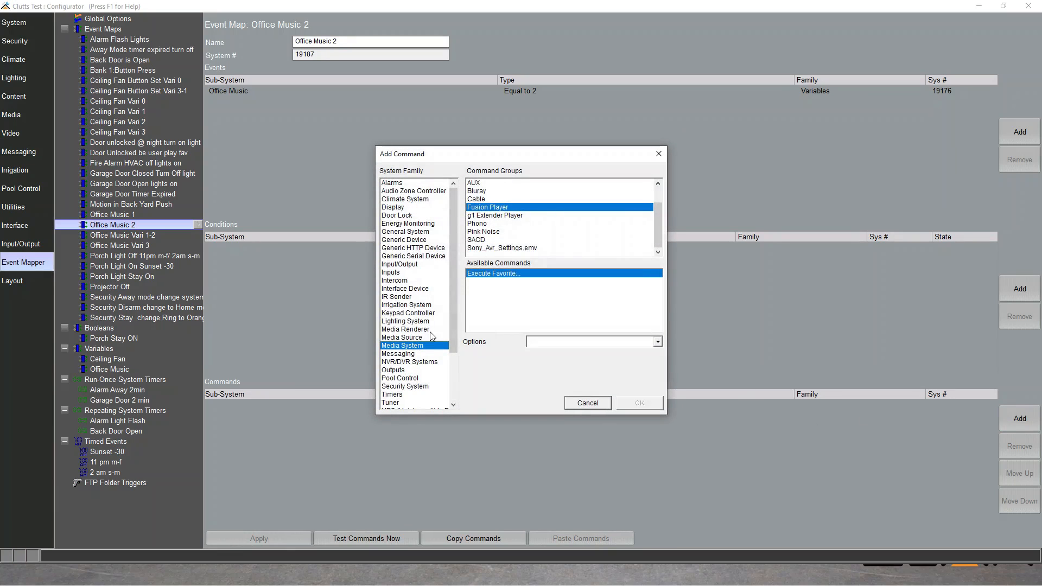
{"action": "left_click", "coordinate": [553, 341]}
{"action": "left_click", "coordinate": [556, 360]}
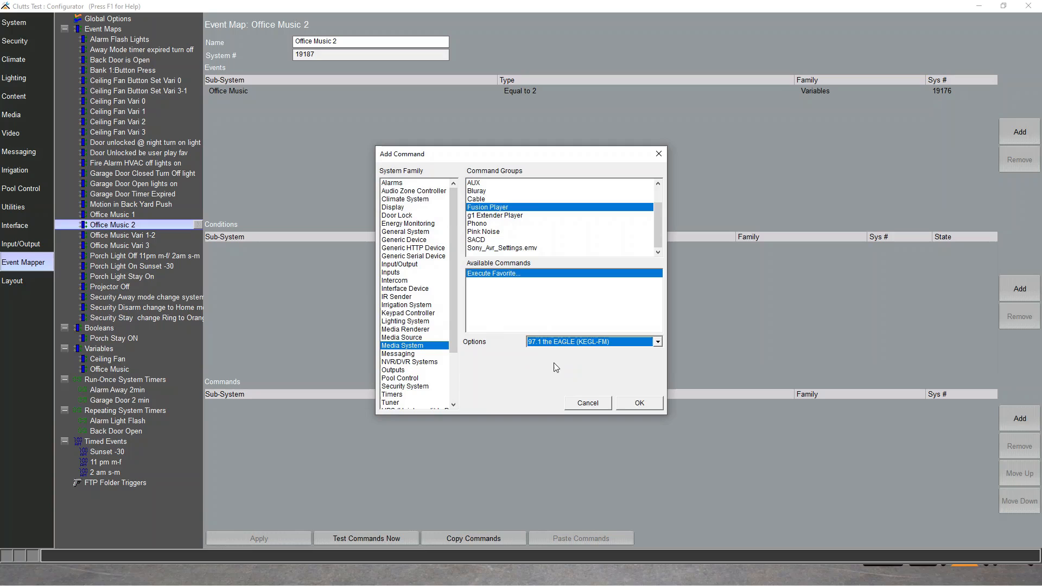
{"action": "left_click", "coordinate": [640, 403]}
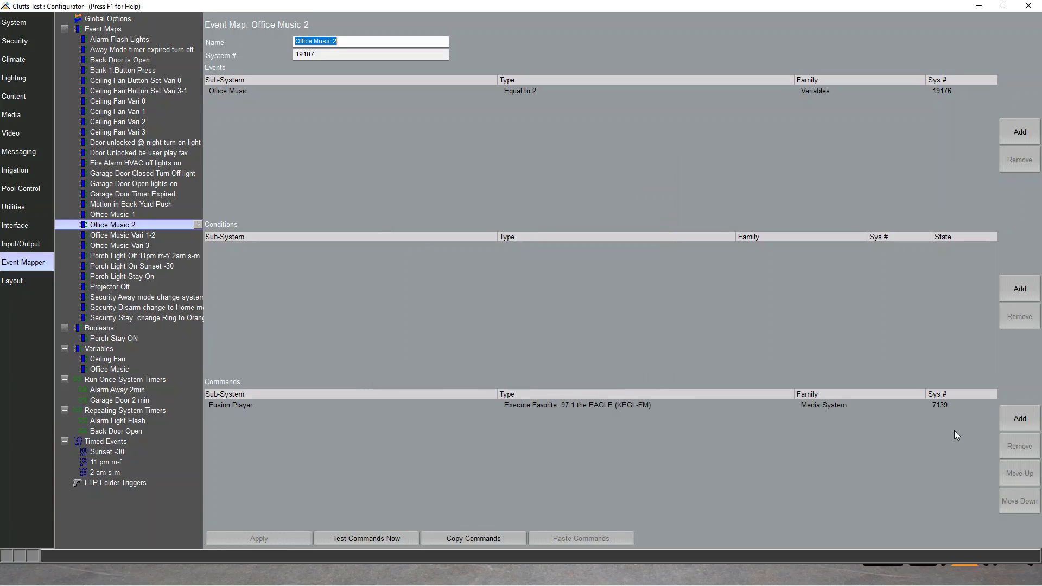
Step: Add an Audio Zone Controller command selecting Fusion Player as the Office zone's source and move it above the favorite command in Office Music 2
{"action": "left_click", "coordinate": [1007, 420]}
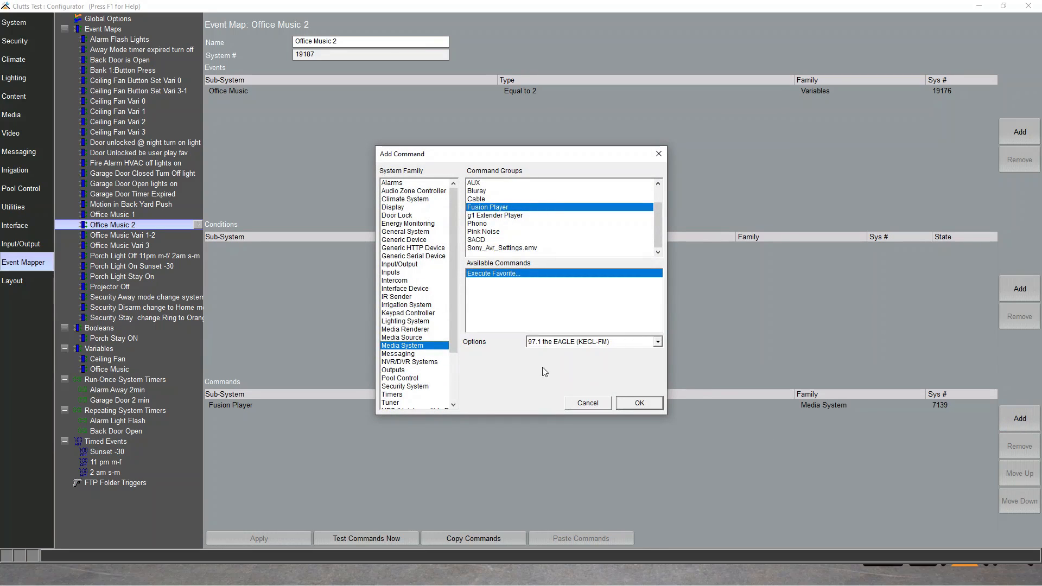
{"action": "left_click", "coordinate": [416, 191]}
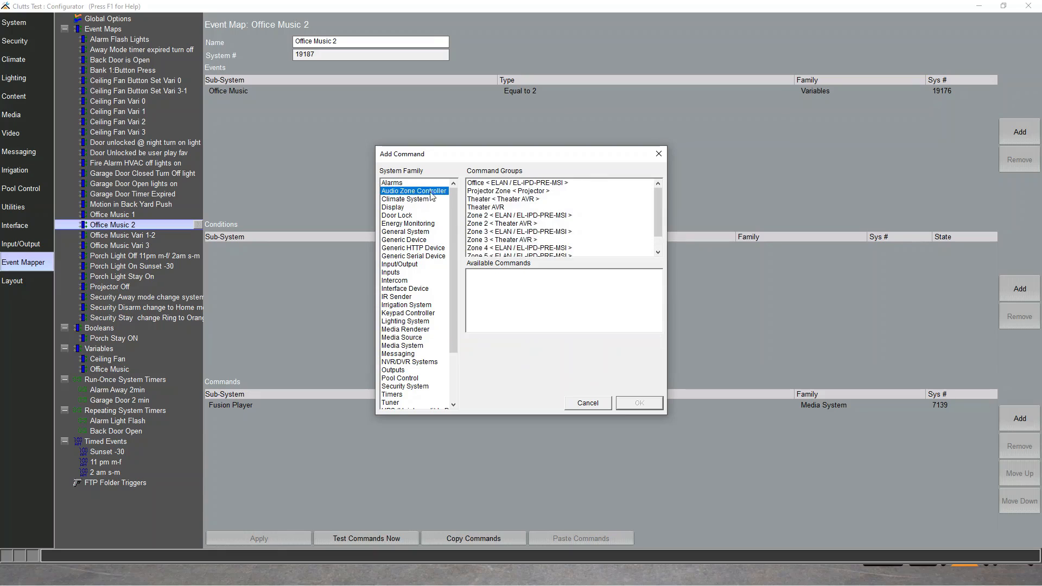
{"action": "left_click", "coordinate": [499, 183]}
{"action": "left_click", "coordinate": [497, 306]}
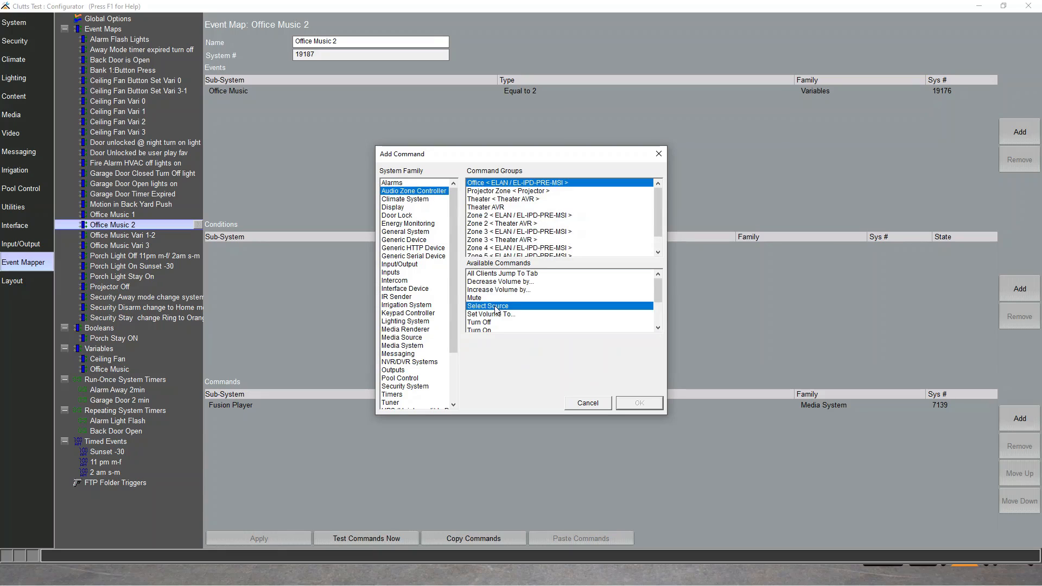
{"action": "left_click", "coordinate": [551, 341]}
{"action": "left_click", "coordinate": [551, 351]}
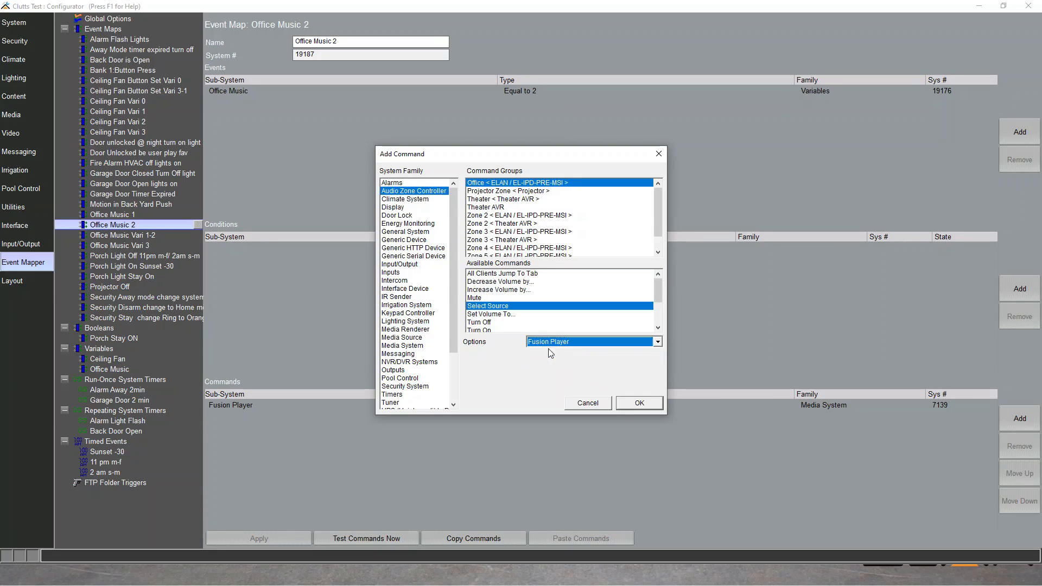
{"action": "left_click", "coordinate": [626, 403]}
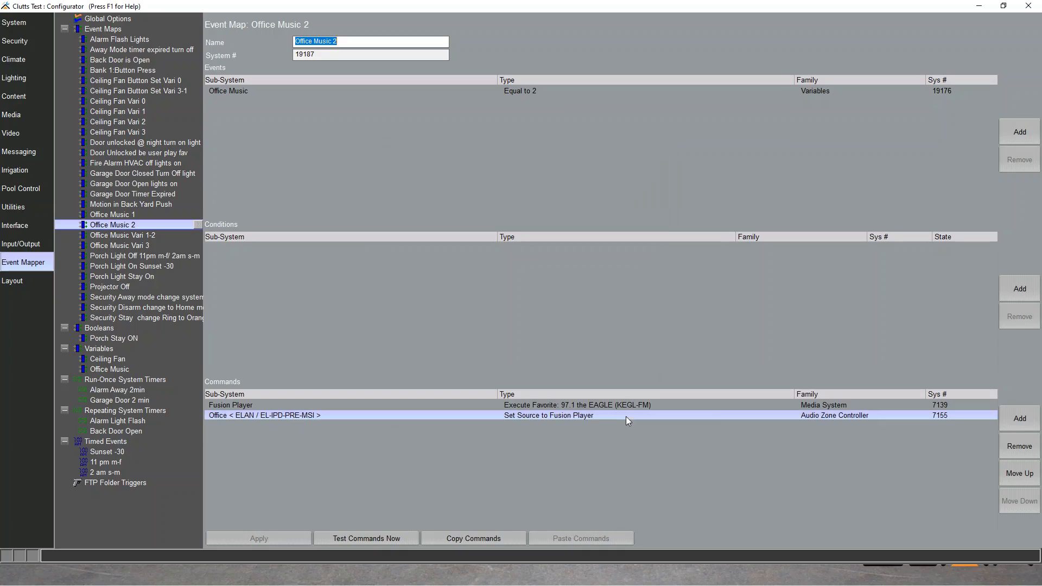
{"action": "left_click", "coordinate": [1019, 474]}
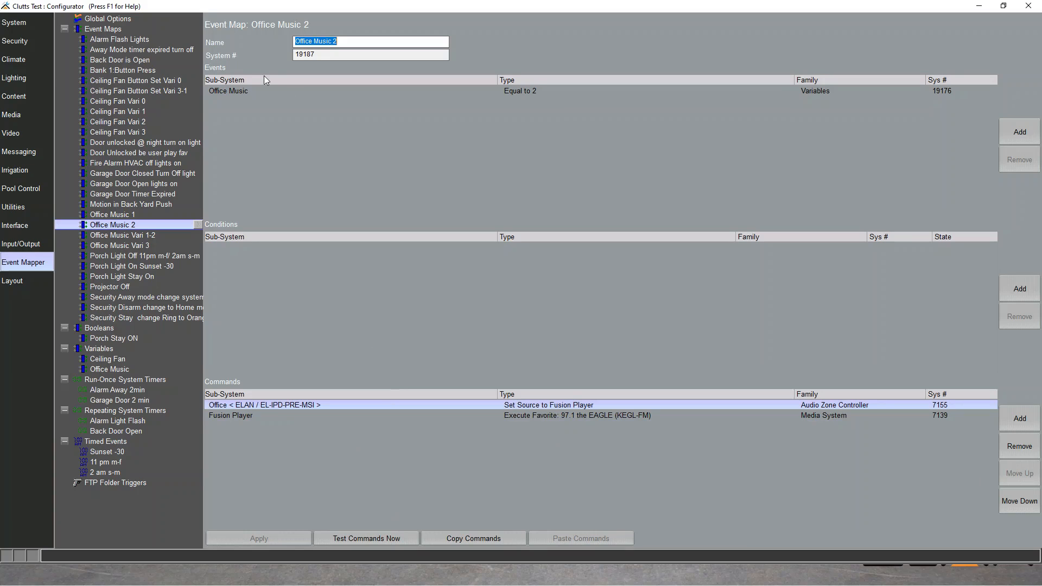
Step: Create a new event map named "Office Music 3"
{"action": "right_click", "coordinate": [108, 28]}
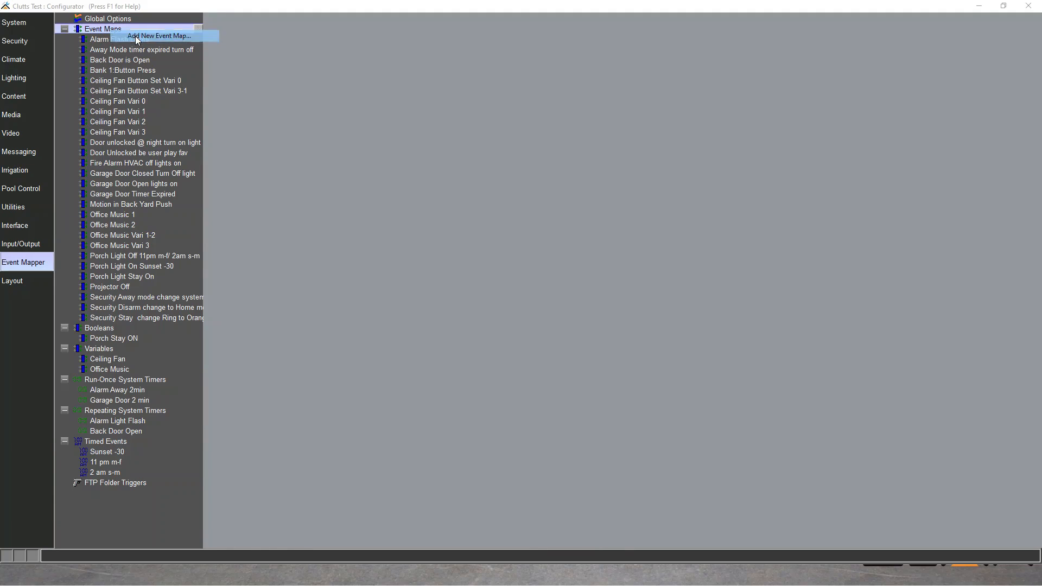
{"action": "left_click", "coordinate": [136, 36]}
{"action": "type", "text": "Office Music 3"}
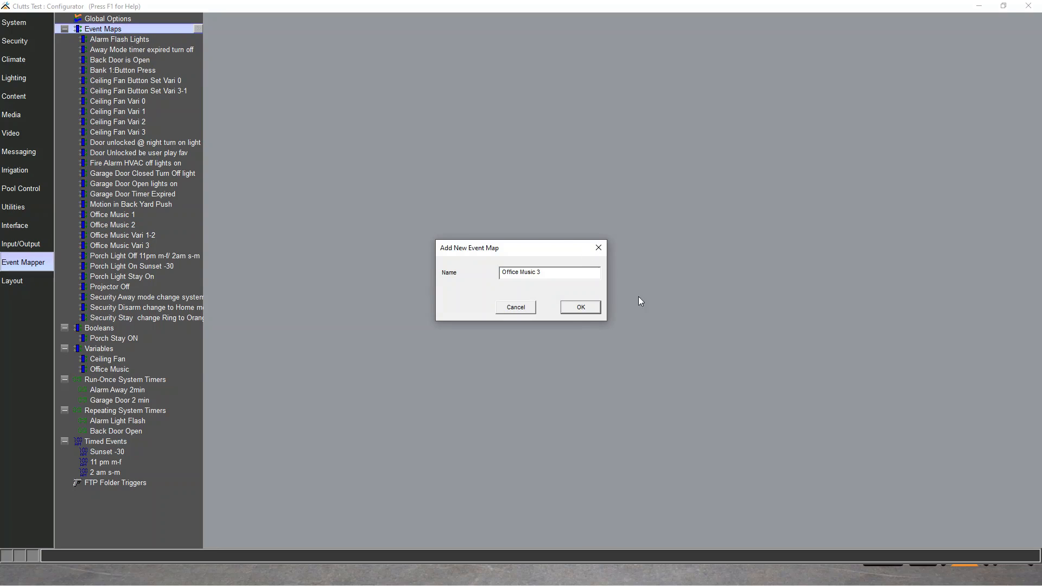
{"action": "left_click", "coordinate": [580, 308]}
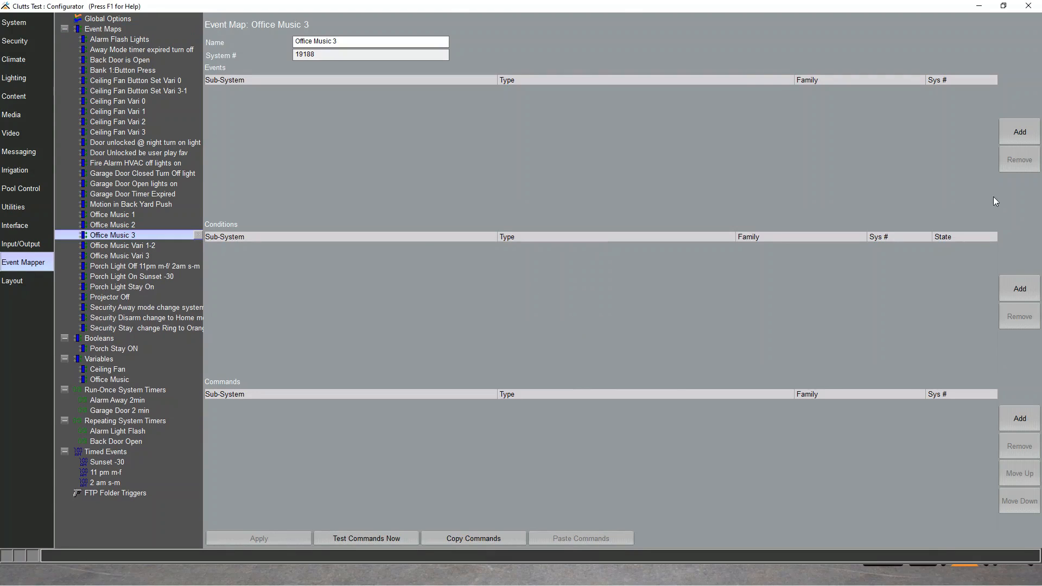
Step: Add a Variables event to Office Music 3 that triggers when Office Music is Equal to Value 3
{"action": "left_click", "coordinate": [1005, 134]}
{"action": "scroll", "coordinate": [416, 384], "scroll_direction": "down", "scroll_amount": 1}
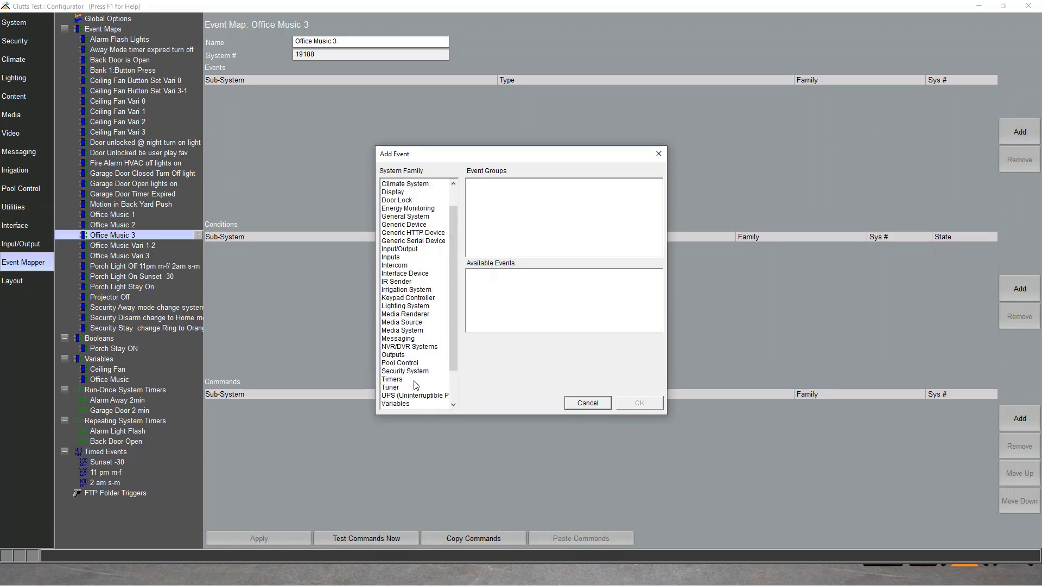
{"action": "scroll", "coordinate": [416, 384], "scroll_direction": "down", "scroll_amount": 2}
{"action": "left_click", "coordinate": [403, 370]}
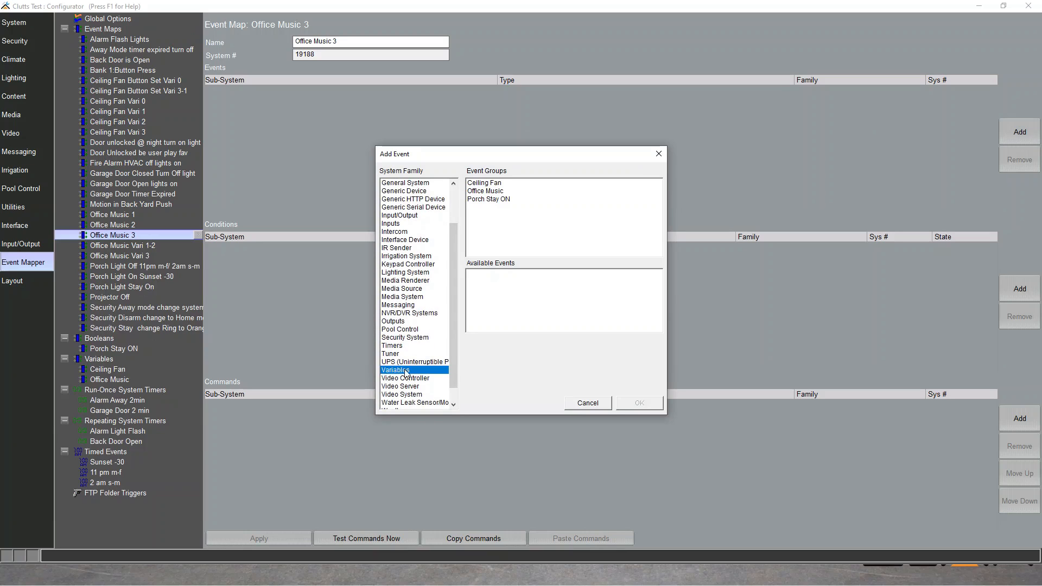
{"action": "left_click", "coordinate": [485, 191]}
{"action": "left_click", "coordinate": [492, 274]}
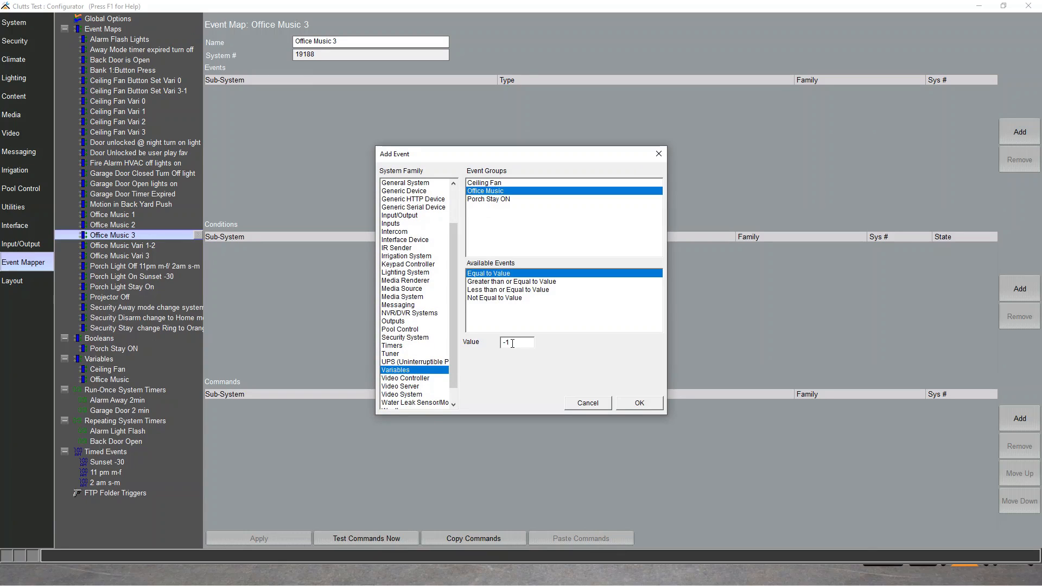
{"action": "left_click_drag", "start_coordinate": [512, 343], "coordinate": [485, 343]}
{"action": "type", "text": "3"}
{"action": "left_click", "coordinate": [640, 403]}
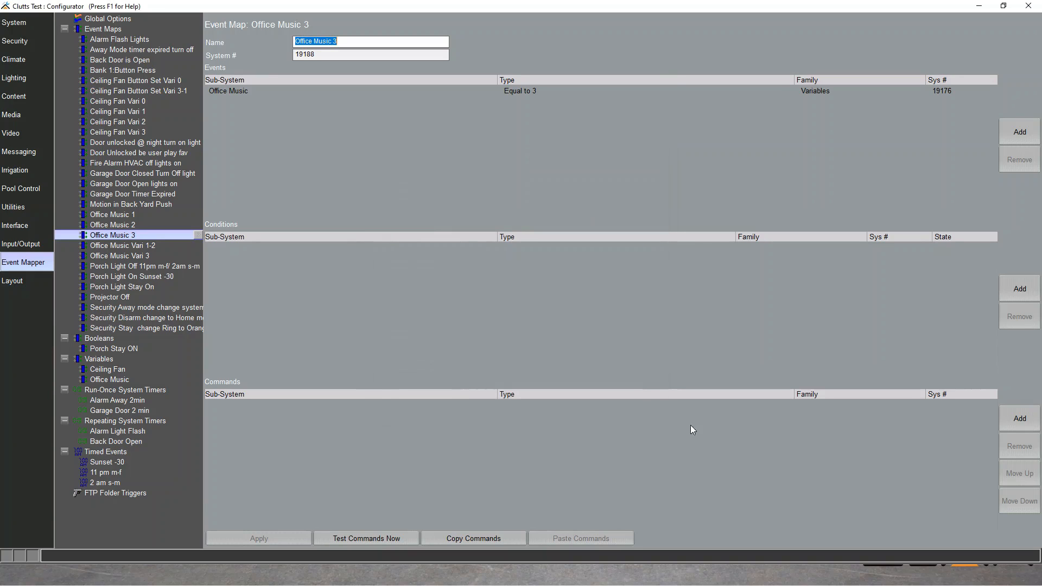
Step: Add an Audio Zone Controller command to Office Music 3 that selects Fusion Player as the source for the Office zone
{"action": "left_click", "coordinate": [1031, 418]}
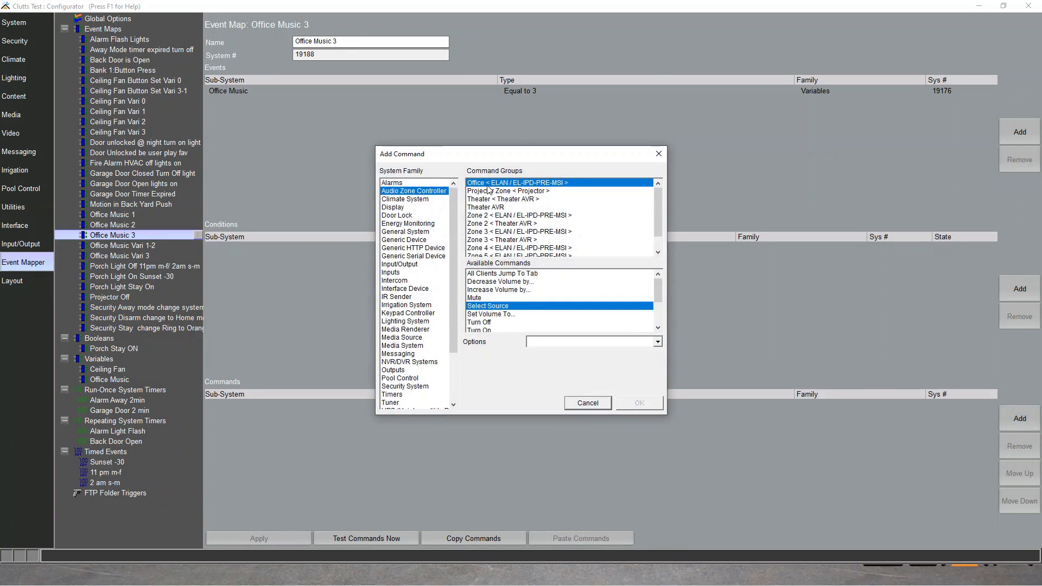
{"action": "left_click", "coordinate": [549, 341]}
{"action": "left_click", "coordinate": [586, 352]}
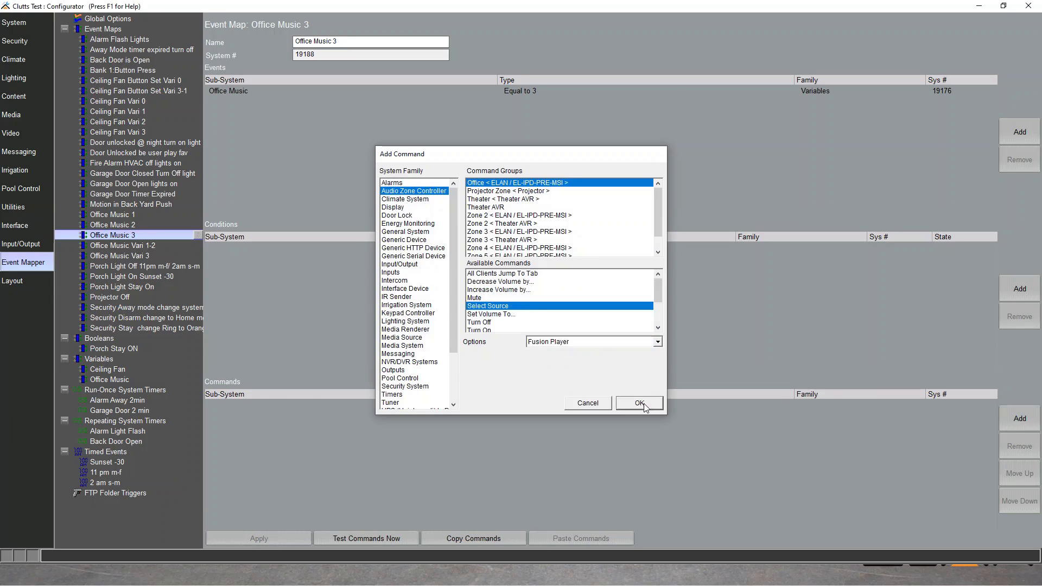
{"action": "left_click", "coordinate": [643, 405]}
Step: Add a Media System command to Office Music 3 that executes the Fusion Player favorite Jason Allen Radio
{"action": "left_click", "coordinate": [1019, 424]}
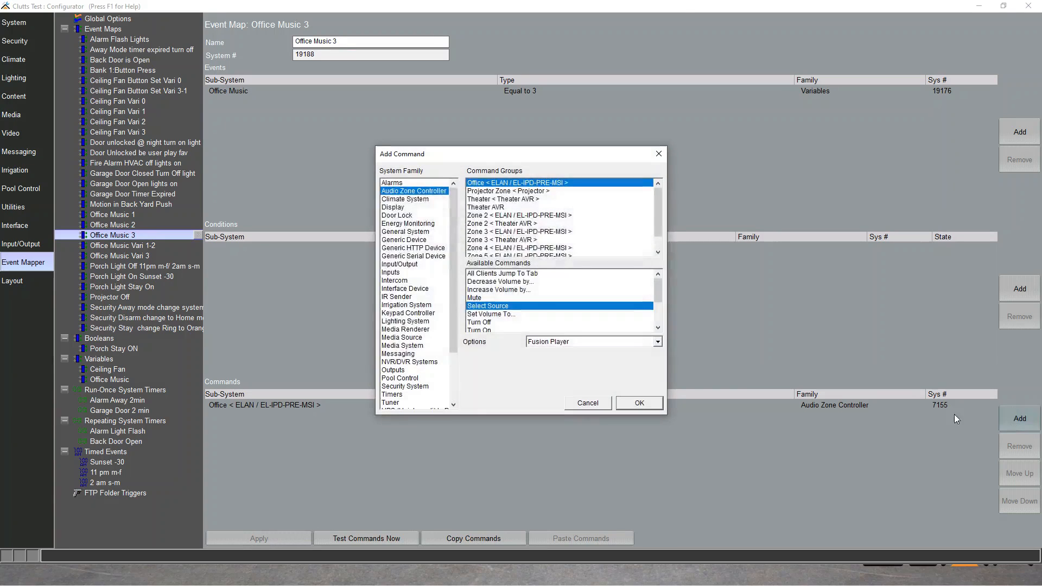
{"action": "left_click", "coordinate": [402, 345]}
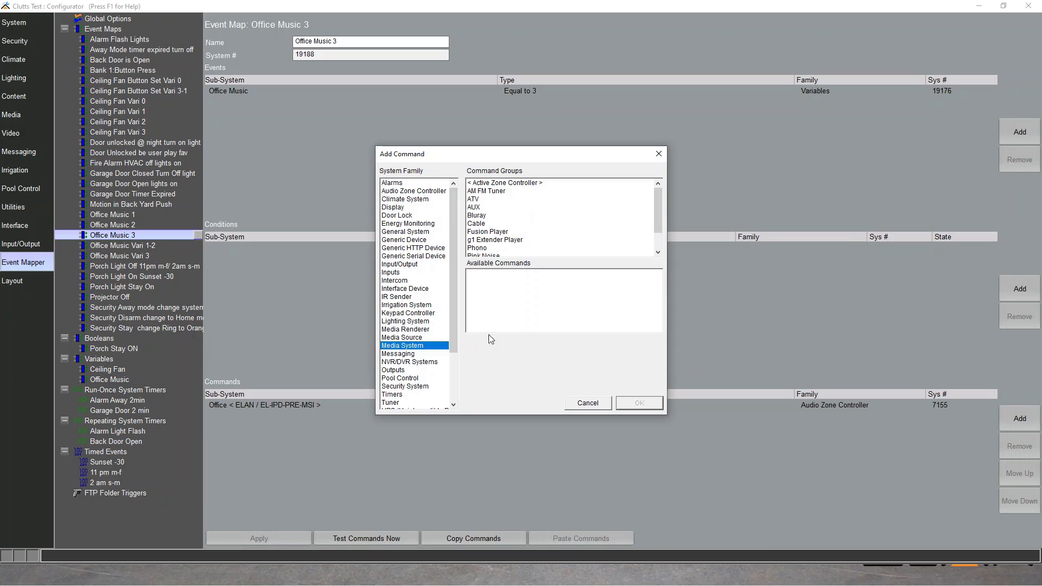
{"action": "left_click", "coordinate": [492, 232]}
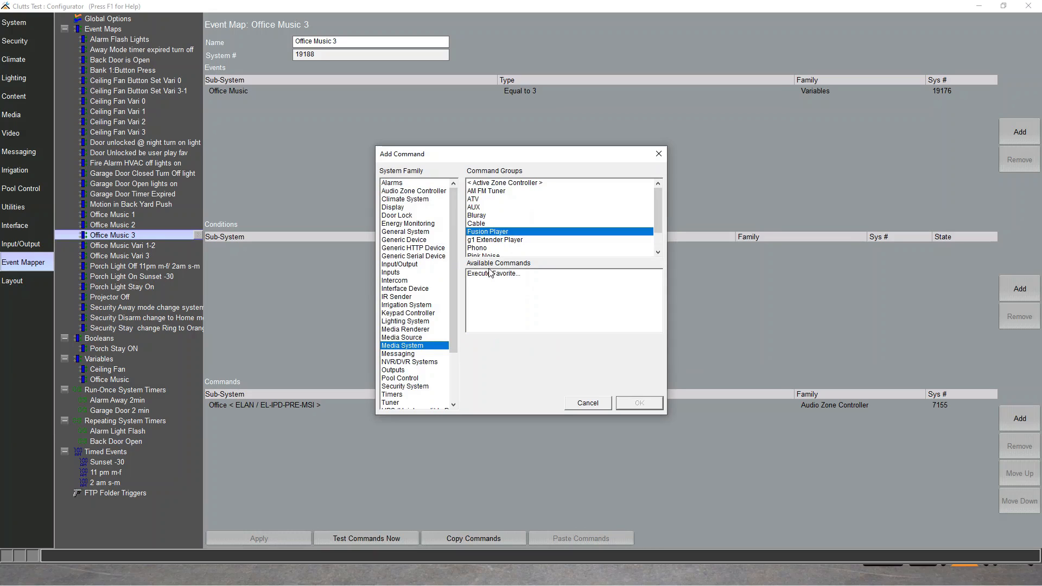
{"action": "left_click", "coordinate": [491, 273]}
{"action": "left_click", "coordinate": [548, 342]}
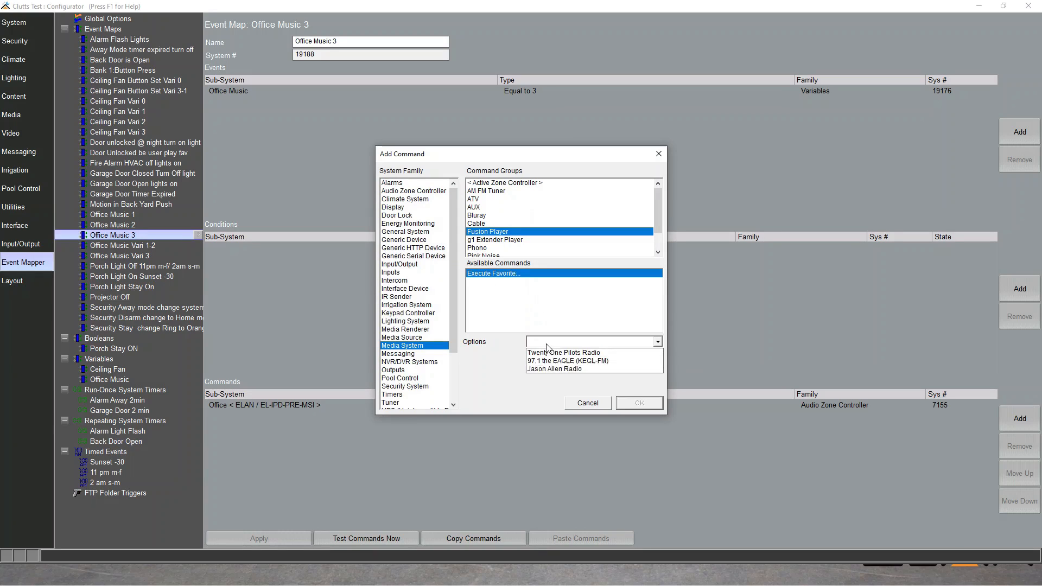
{"action": "left_click", "coordinate": [546, 372]}
{"action": "left_click", "coordinate": [649, 407]}
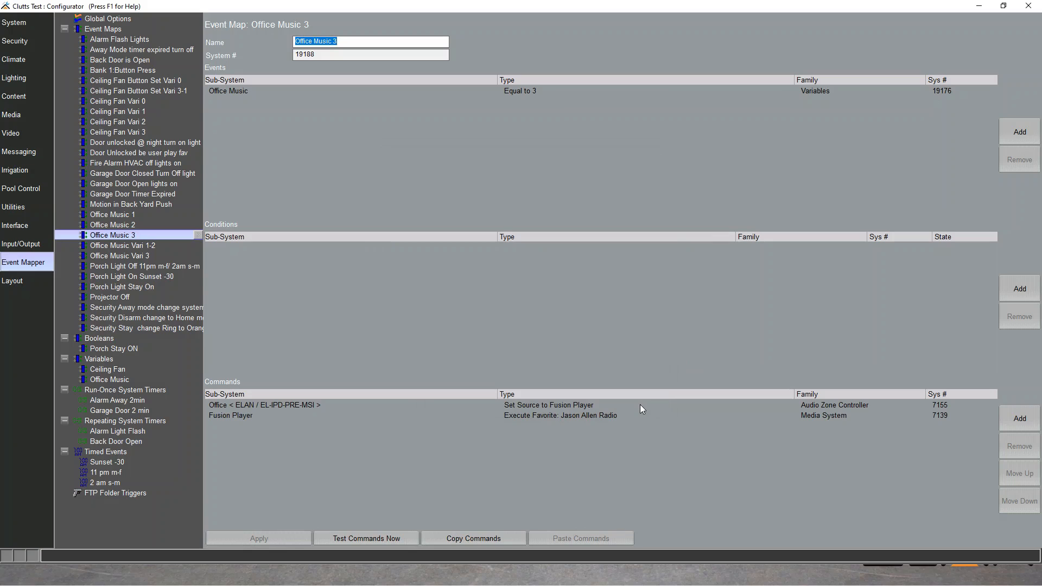